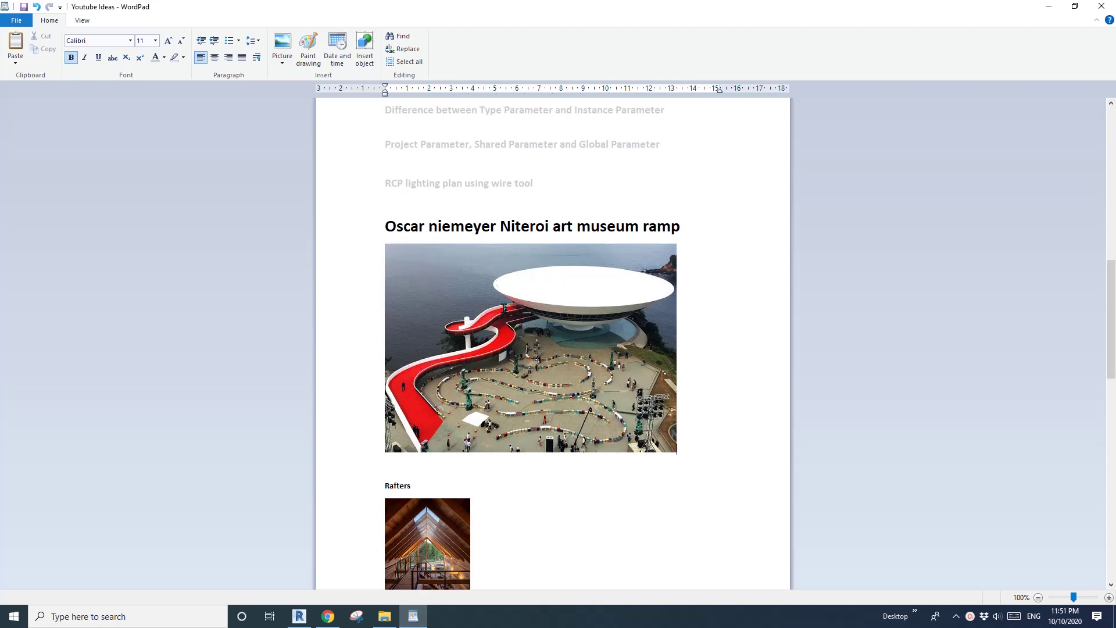
Step: Switch to Revit and create a new project from the Architectural Template
click(300, 616)
click(85, 146)
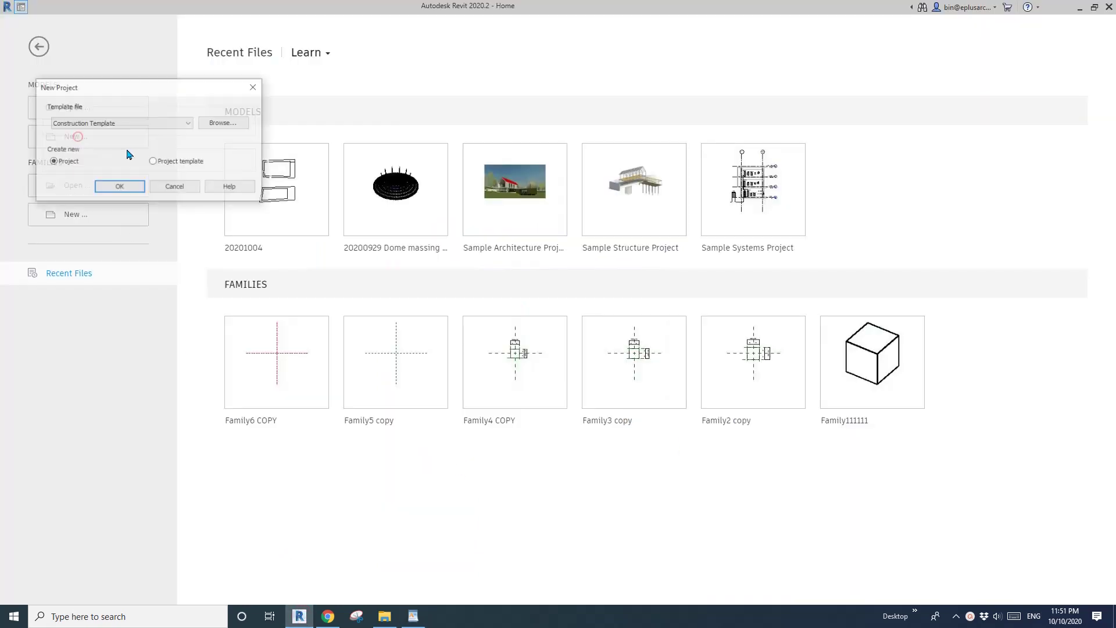
click(148, 124)
click(71, 156)
click(95, 125)
click(80, 149)
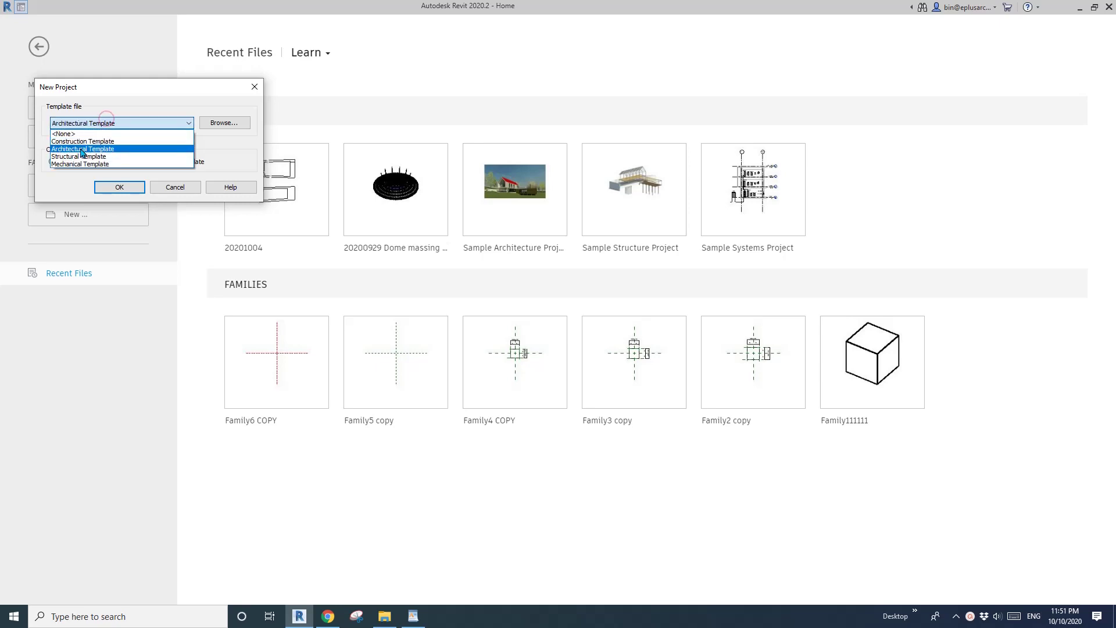
click(116, 189)
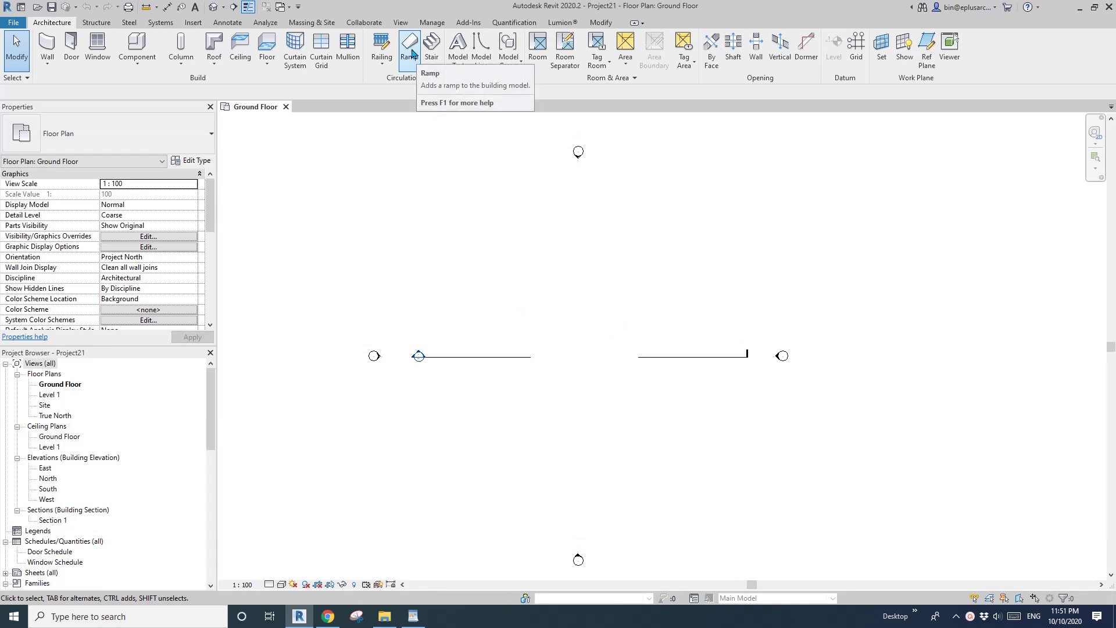
Step: Start a ramp and set the Maximum Incline Length in its type properties to 999999
click(411, 52)
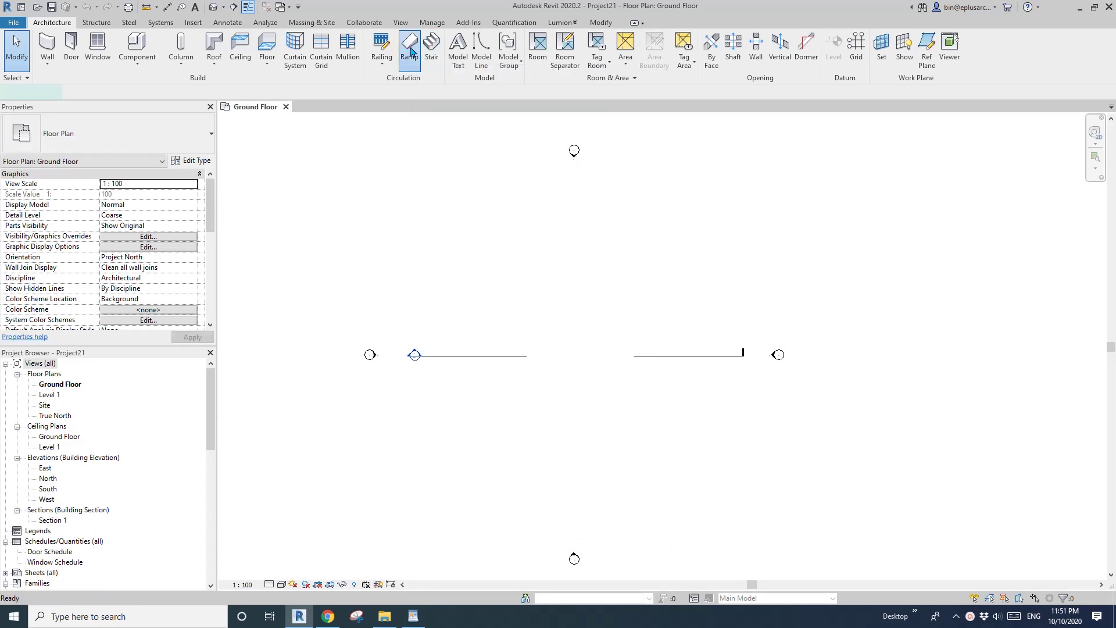
click(190, 161)
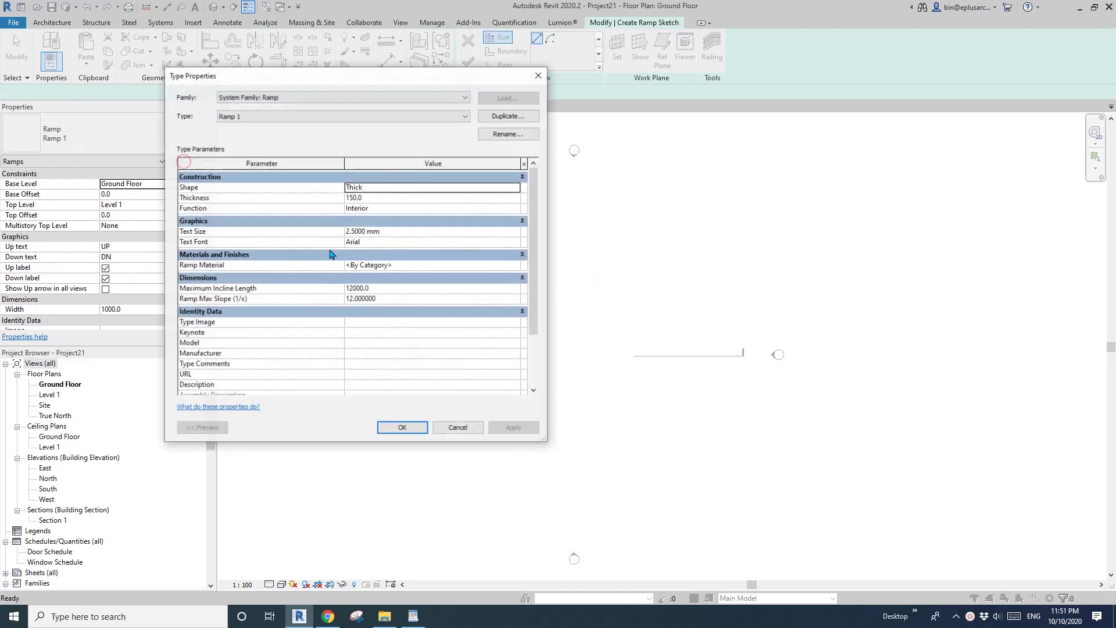
click(387, 287)
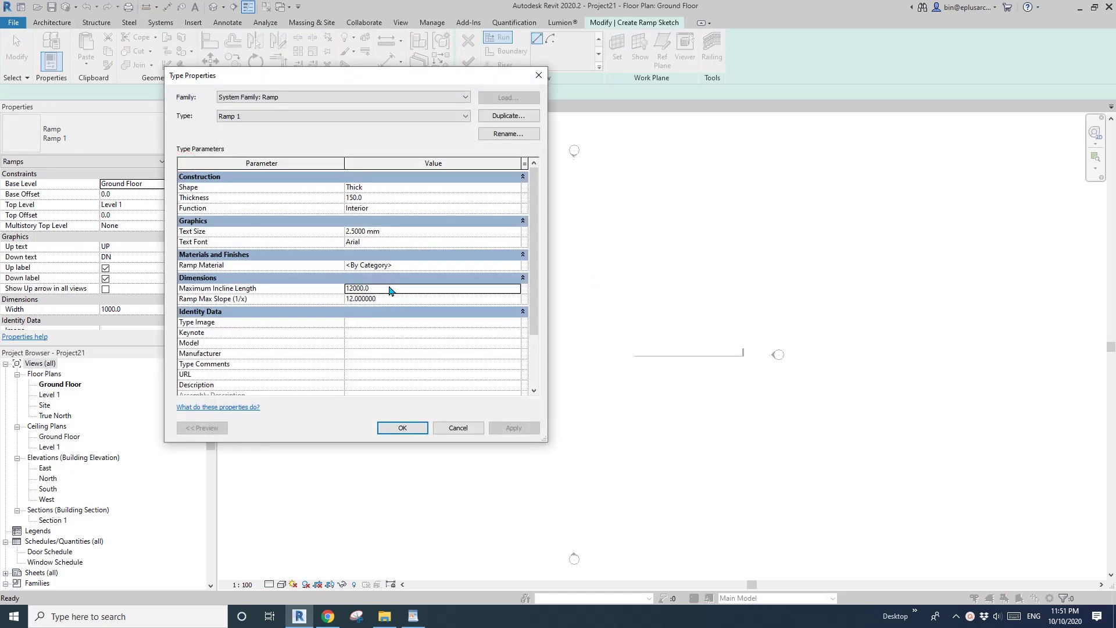
text(999999)
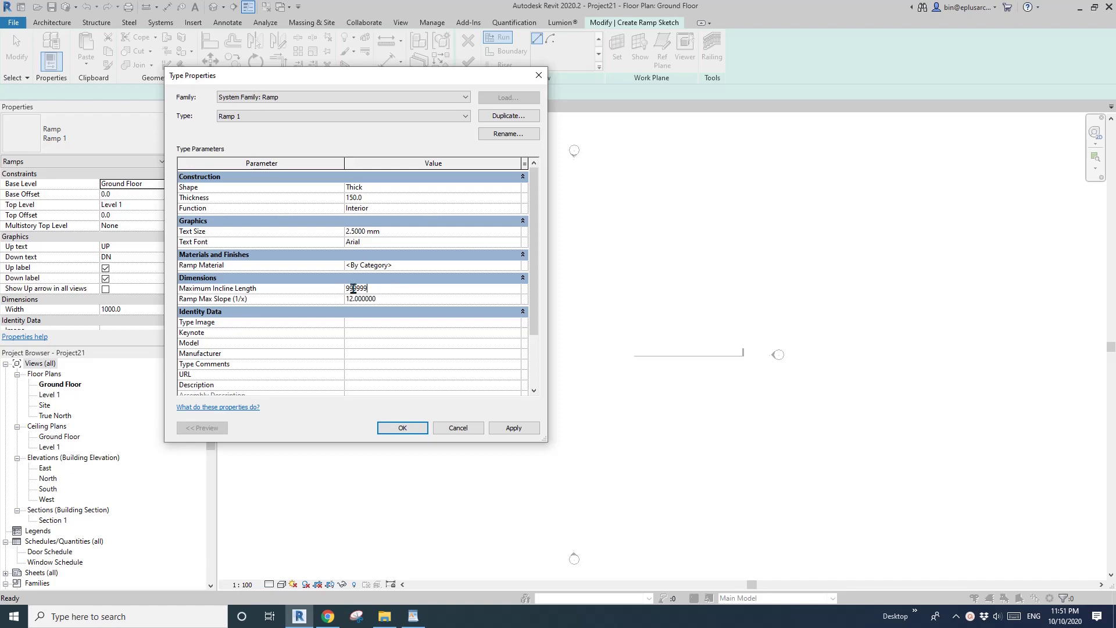
click(404, 427)
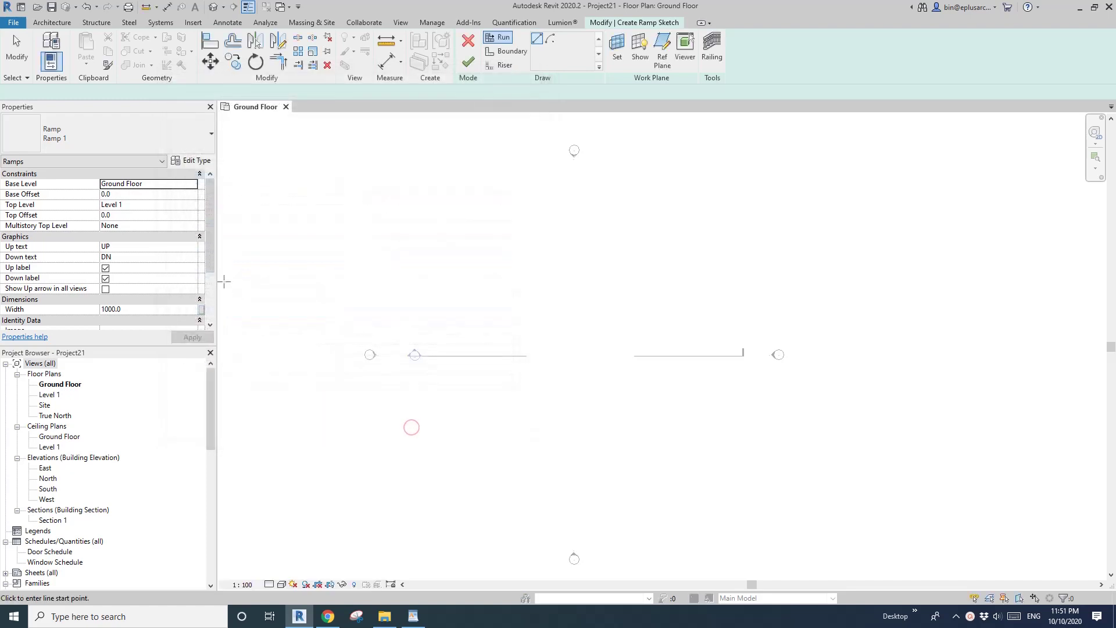
Step: Try to set the ramp's top level to Ground Floor without changing its top offset
click(132, 206)
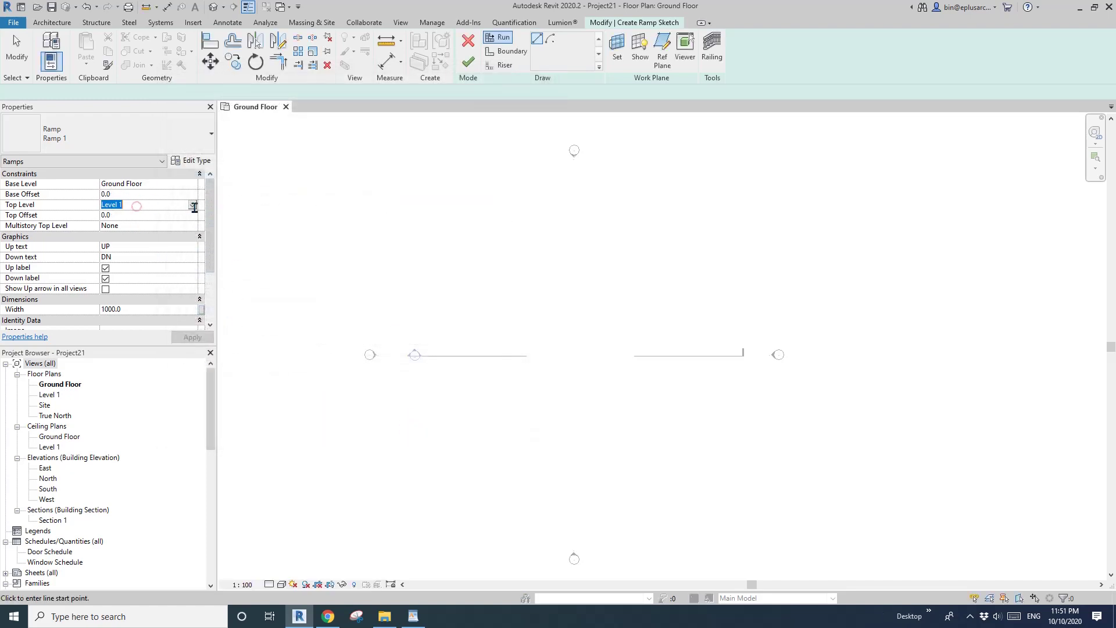
click(134, 205)
click(132, 225)
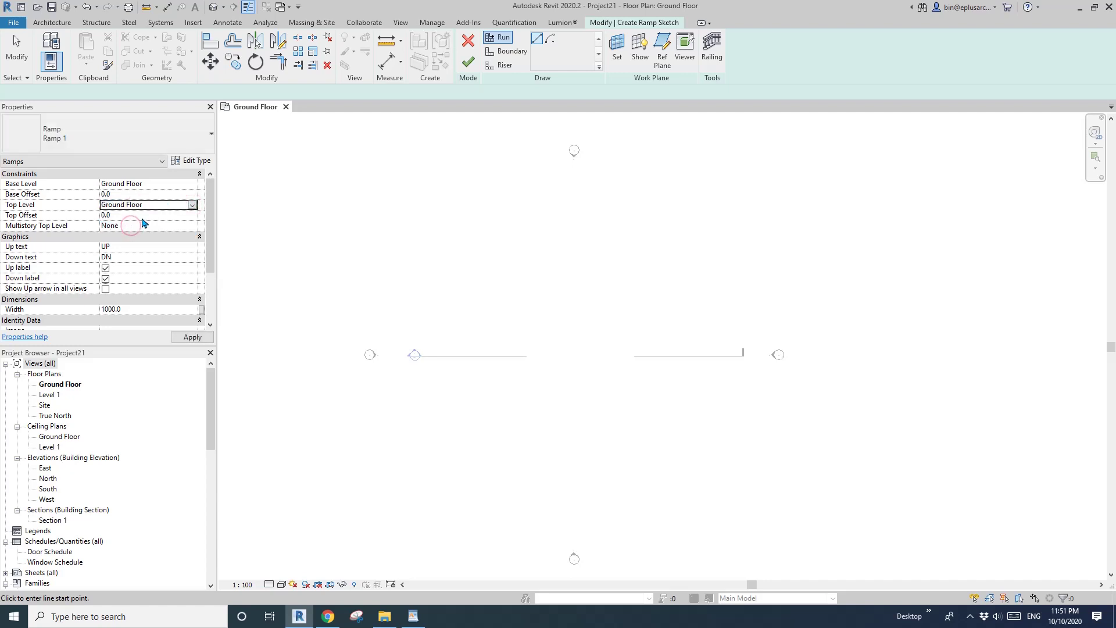
click(146, 216)
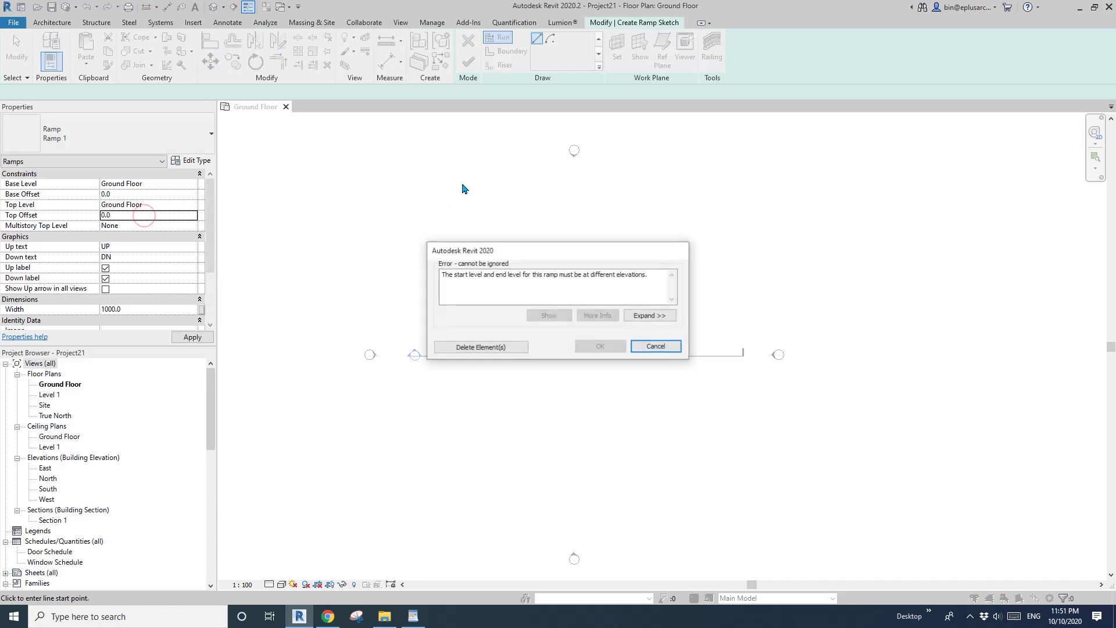
click(655, 347)
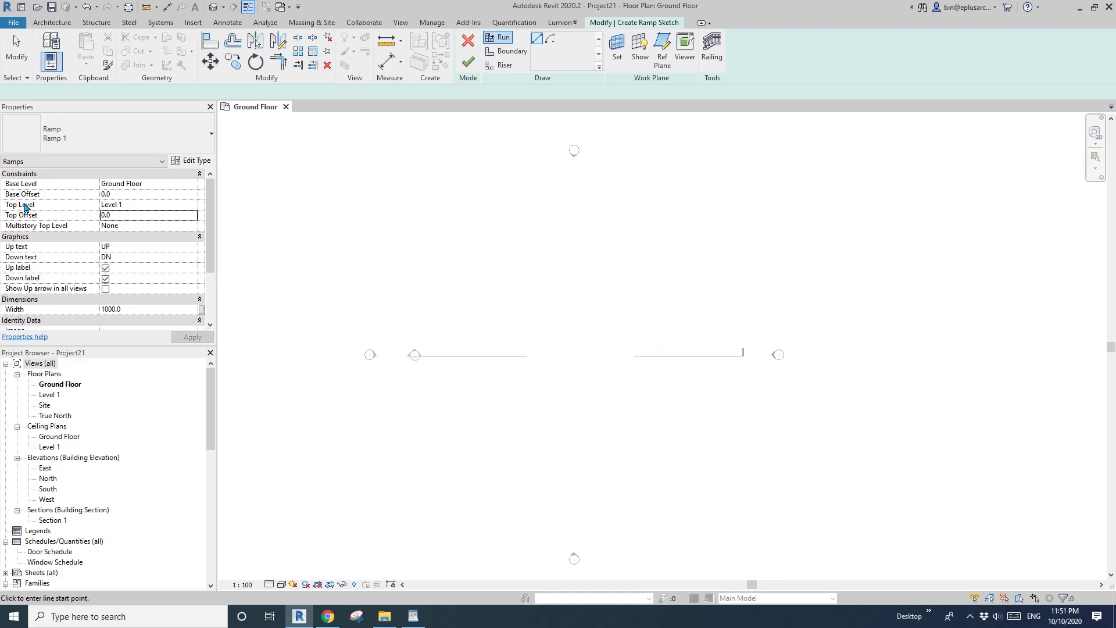
Step: Set the ramp's top level to Ground Floor, with a top offset of 90000 and a width of 3000
click(155, 206)
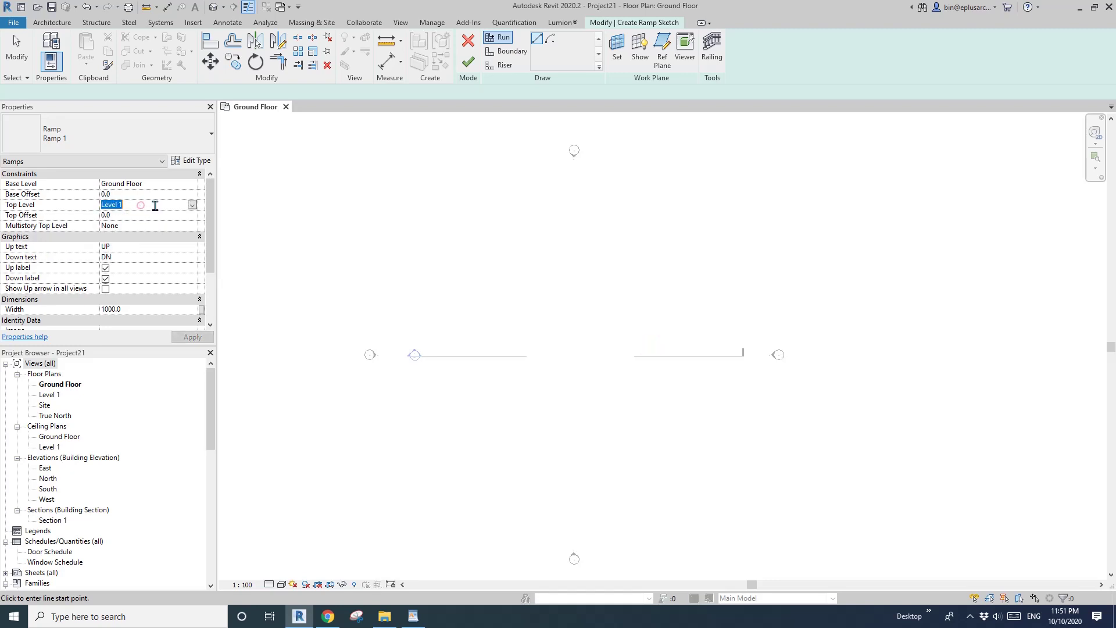
click(192, 205)
click(122, 225)
click(140, 217)
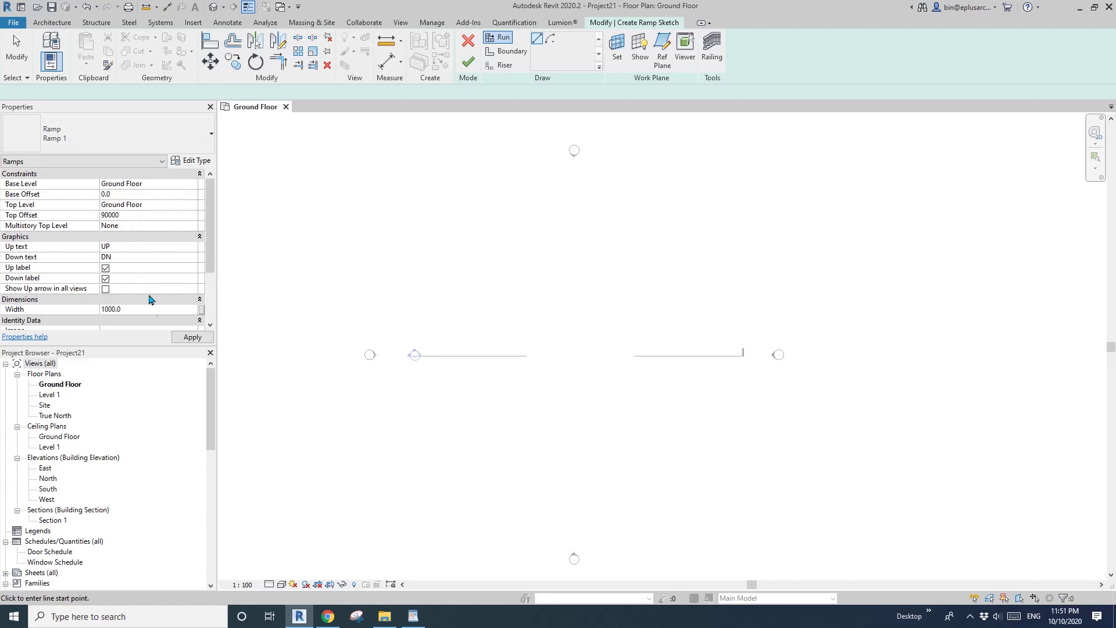
click(150, 312)
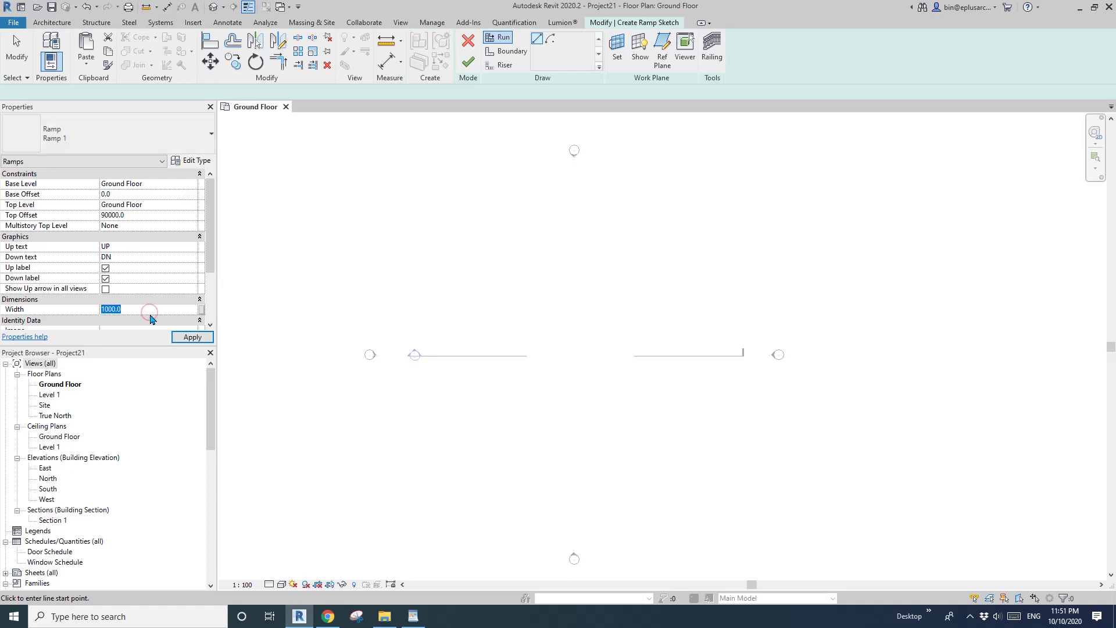
click(192, 337)
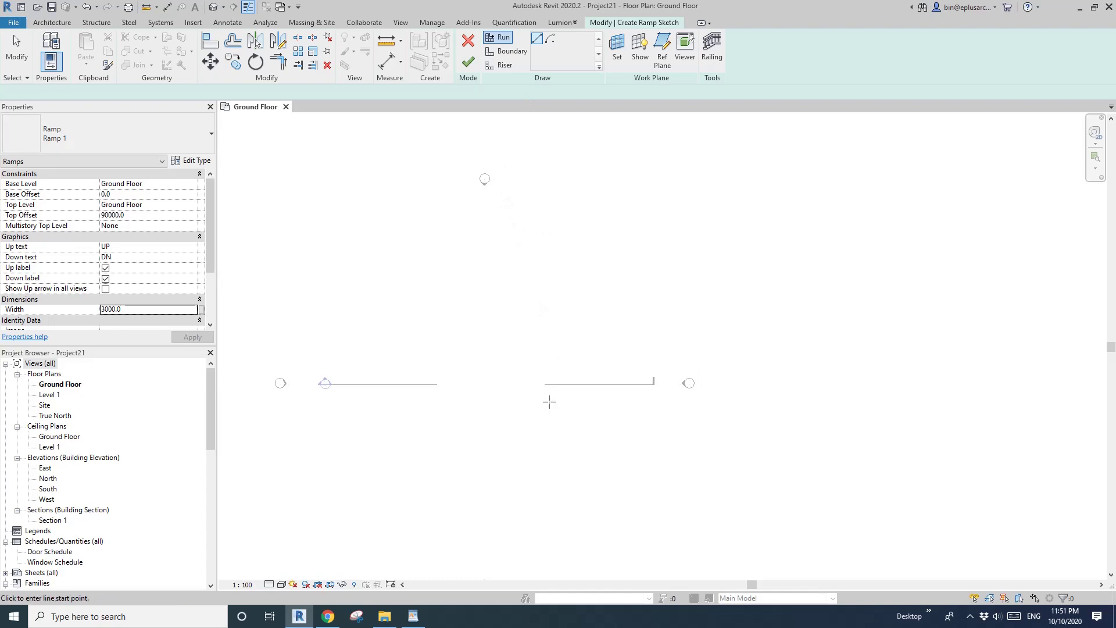
Step: Check the museum ramp photo in WordPad, return to Revit and sketch a slanted straight run about 11000 mm long
click(414, 616)
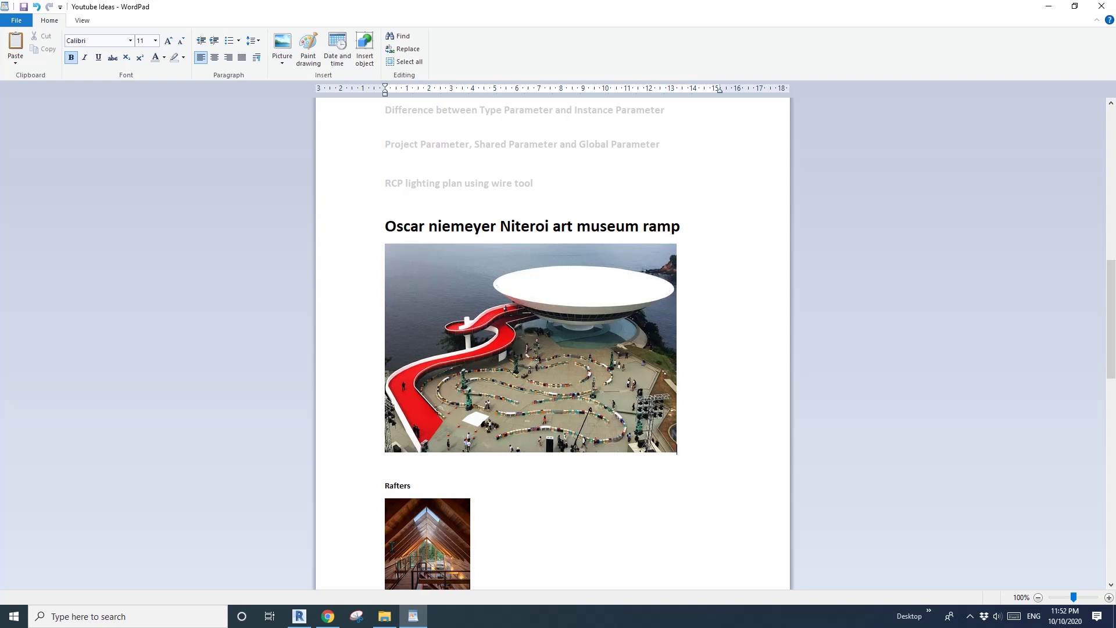
click(300, 616)
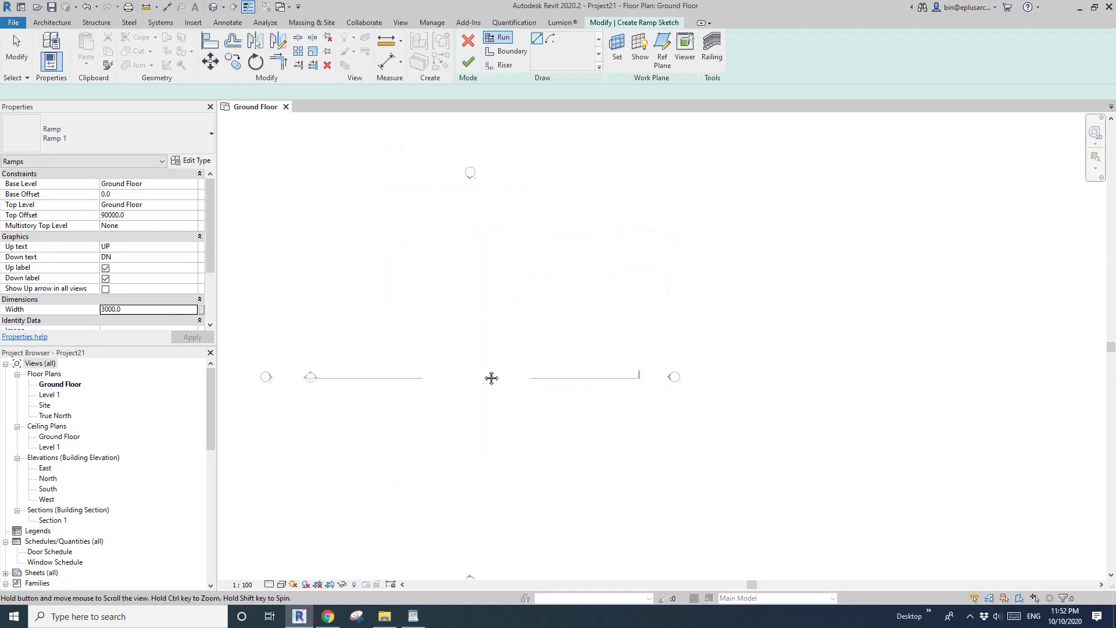
click(492, 433)
click(456, 352)
scroll(500, 319, up, 2)
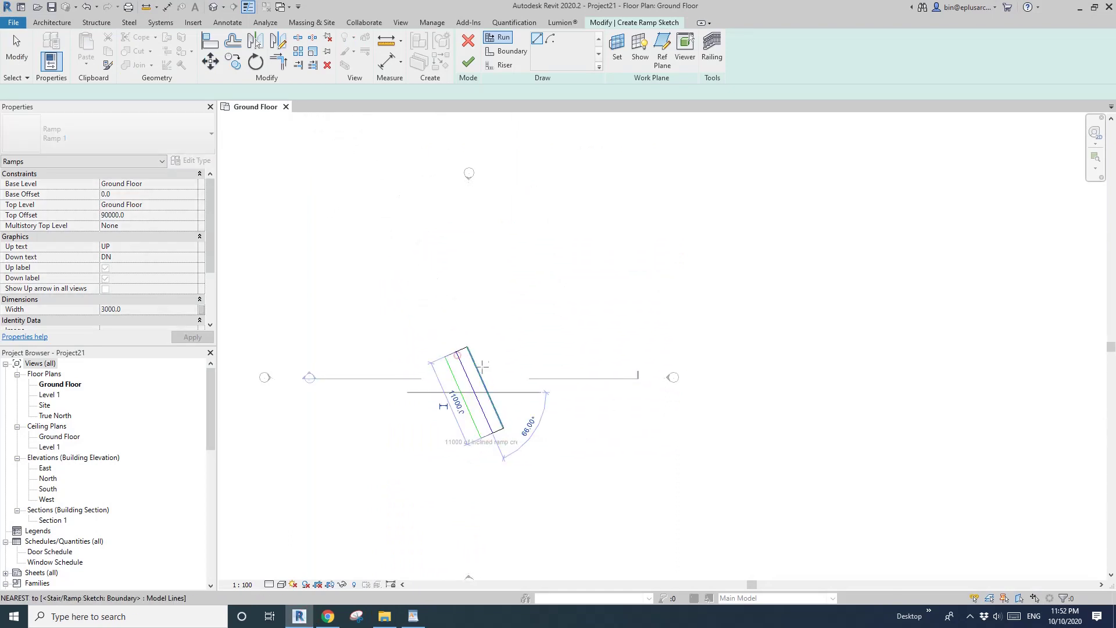
Step: Sketch a curved run of about 7957 mm radius and 88° sweep from the upper end of the straight run
click(550, 39)
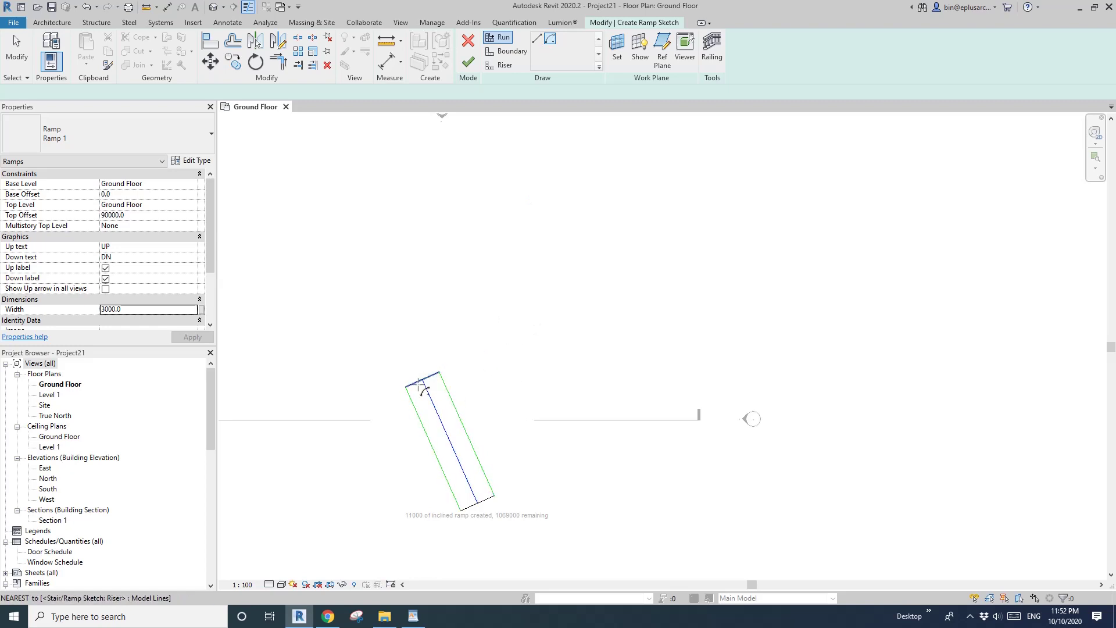
click(512, 341)
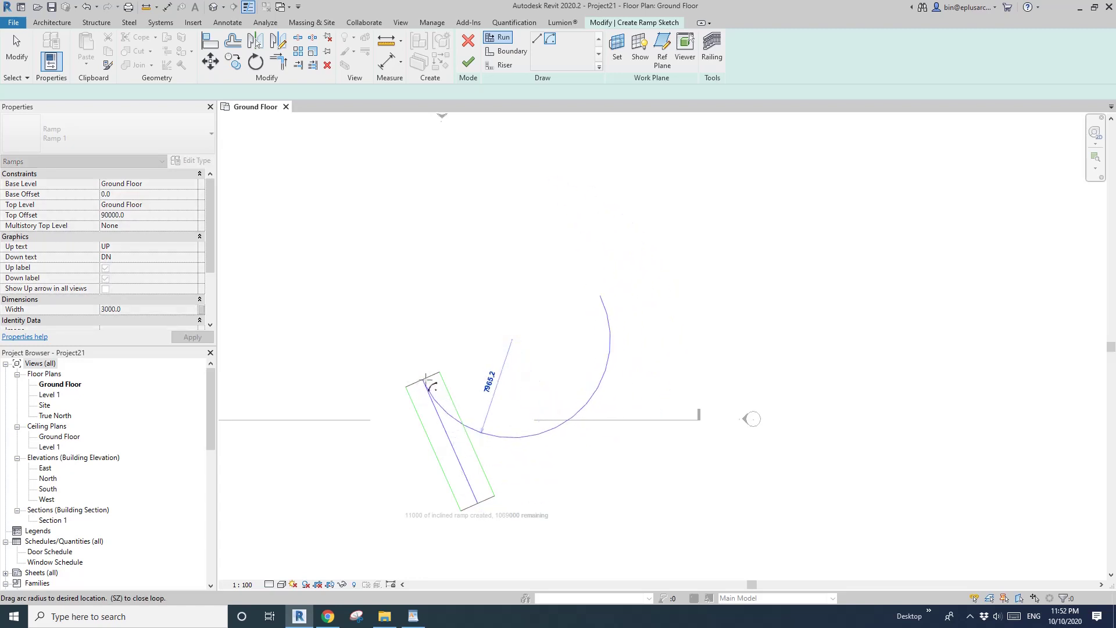
scroll(414, 384, up, 3)
scroll(424, 378, up, 1)
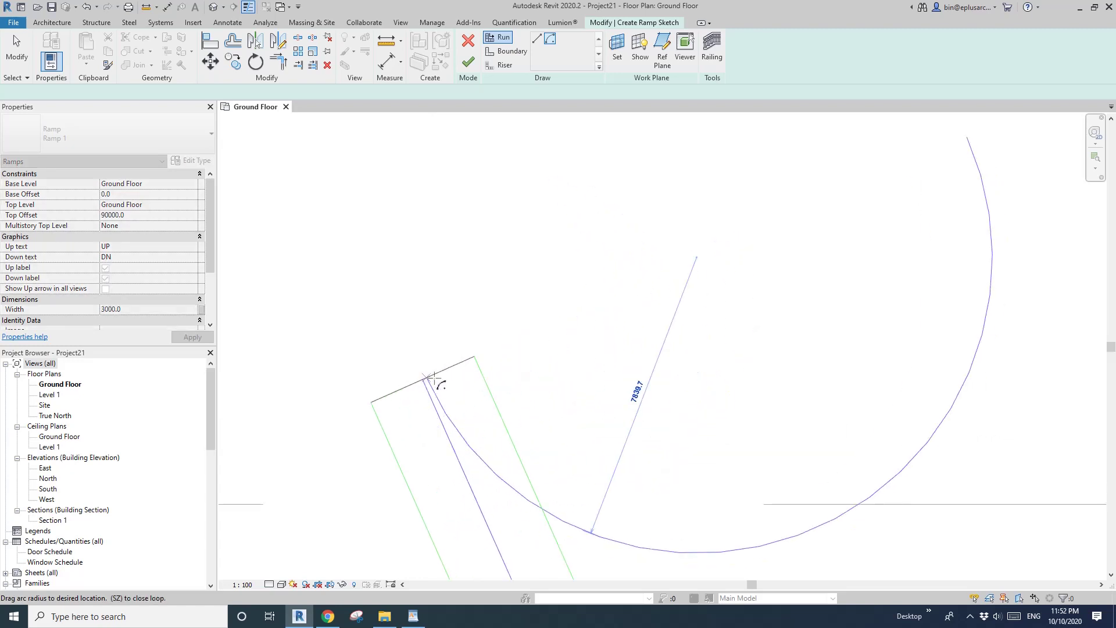
scroll(424, 379, down, 3)
scroll(423, 379, up, 2)
scroll(424, 379, up, 1)
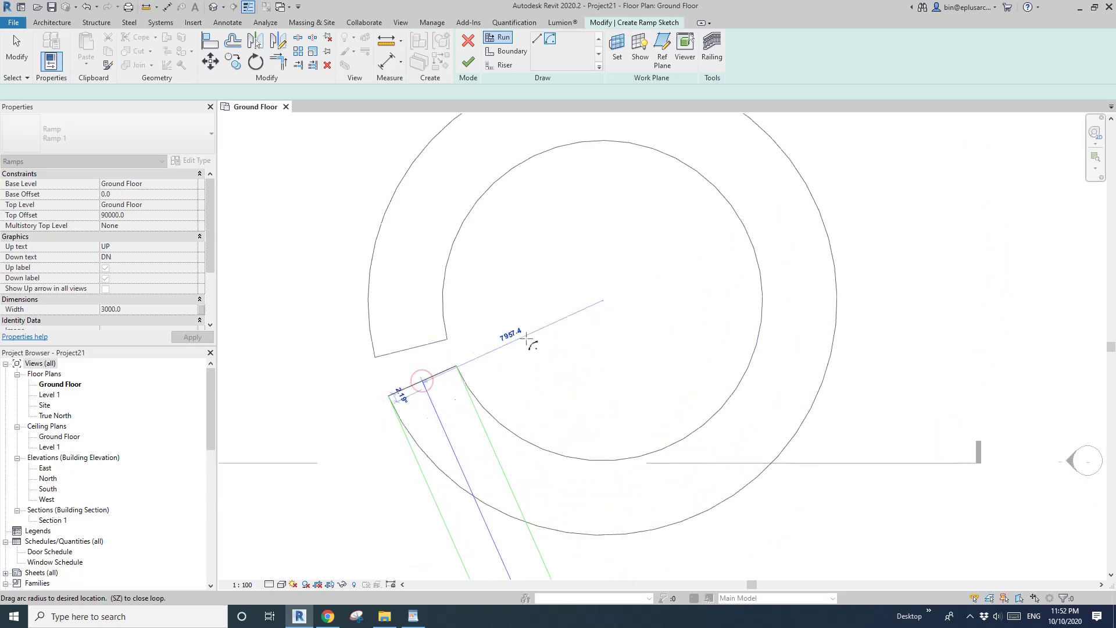
scroll(457, 356, down, 1)
scroll(482, 372, down, 2)
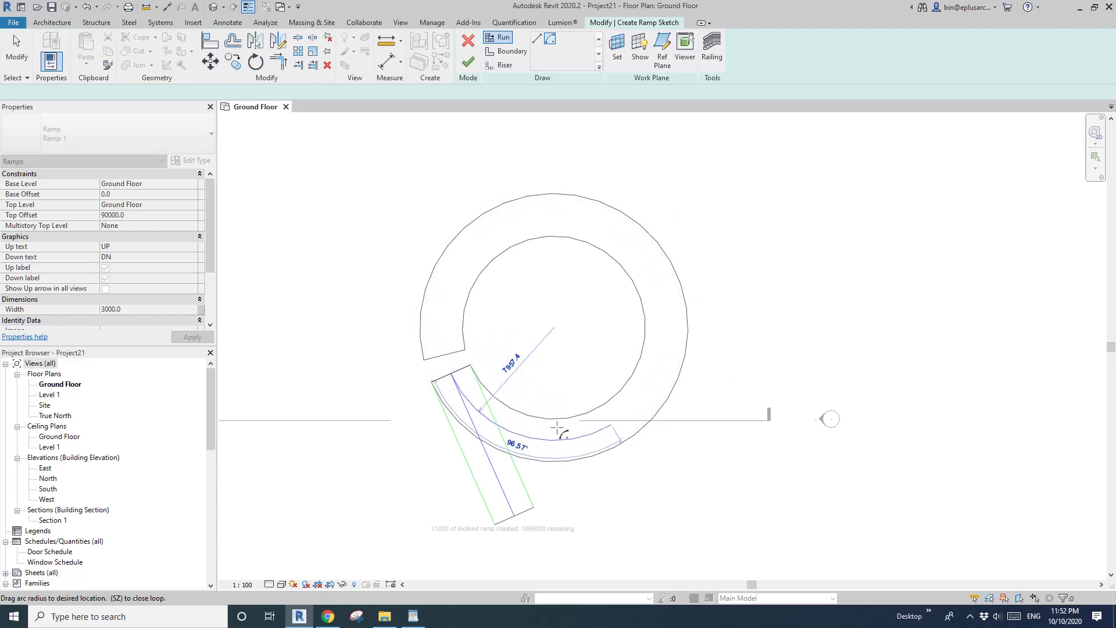
click(488, 203)
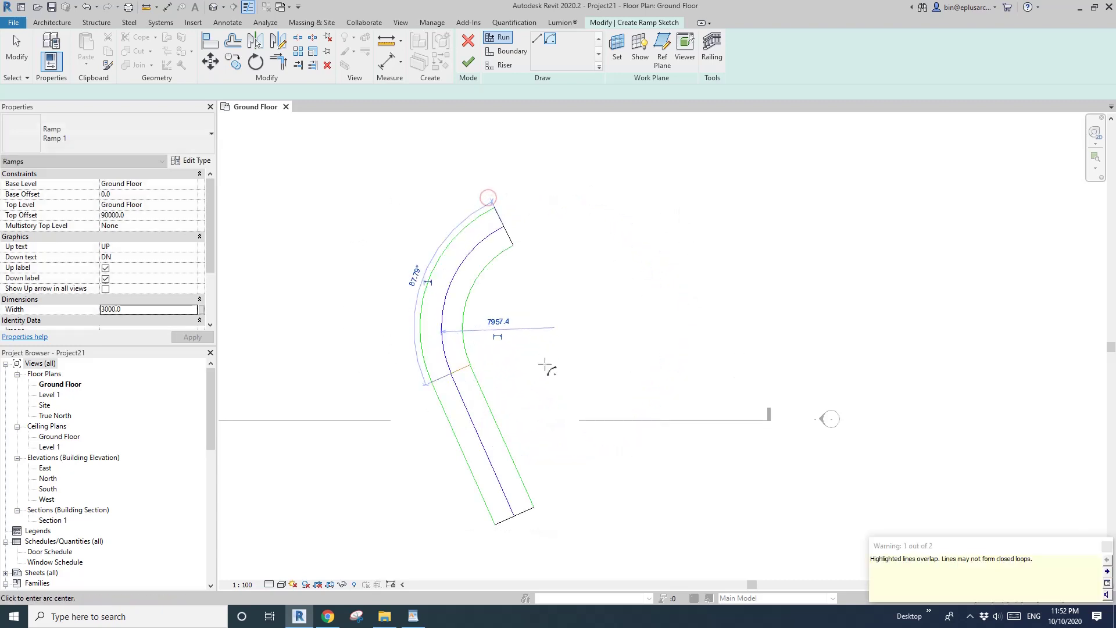
Step: Try to continue the ramp with a larger arc run centred on the extension of the curved run's end line
scroll(525, 347, up, 4)
scroll(451, 302, down, 3)
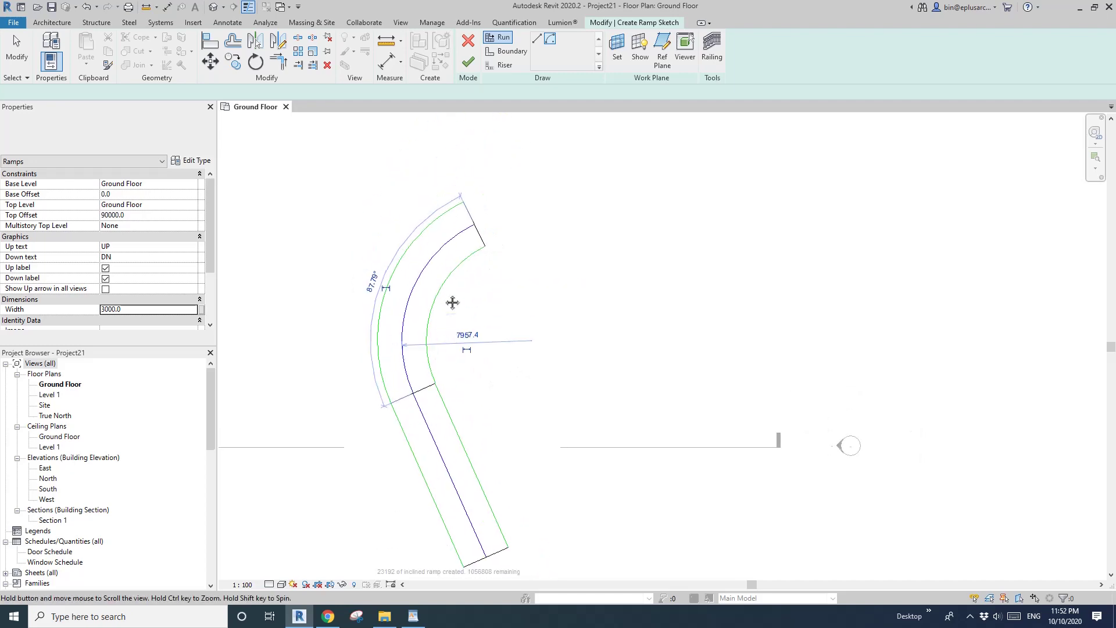
scroll(391, 413, up, 6)
scroll(469, 335, down, 5)
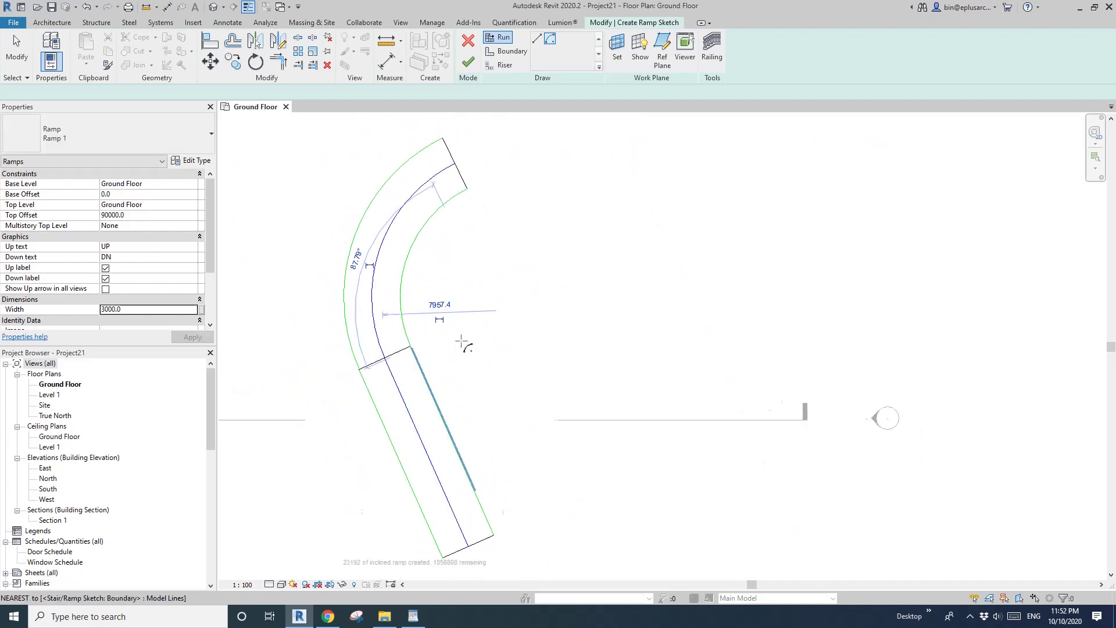
middle_drag(500, 381, 508, 378)
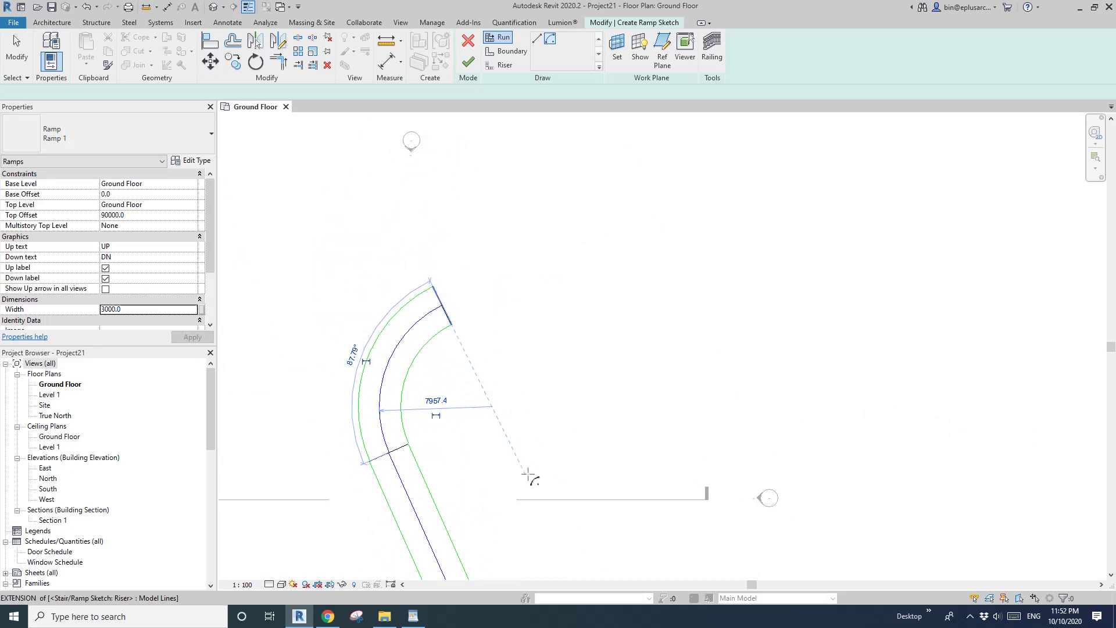
middle_drag(562, 509, 560, 485)
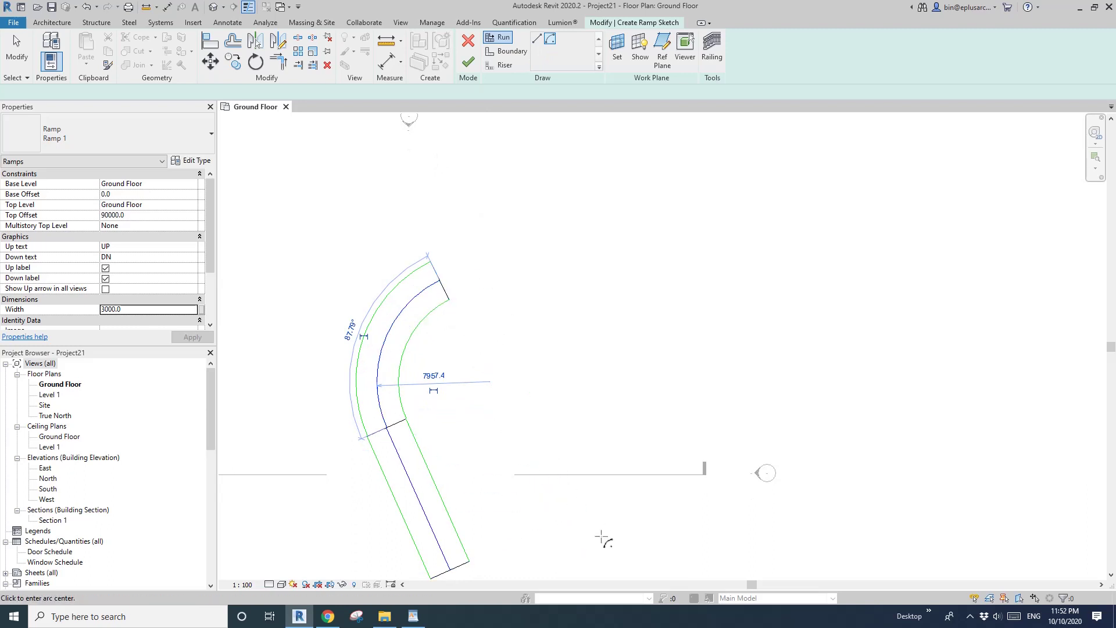
middle_drag(603, 541, 568, 401)
scroll(553, 434, down, 2)
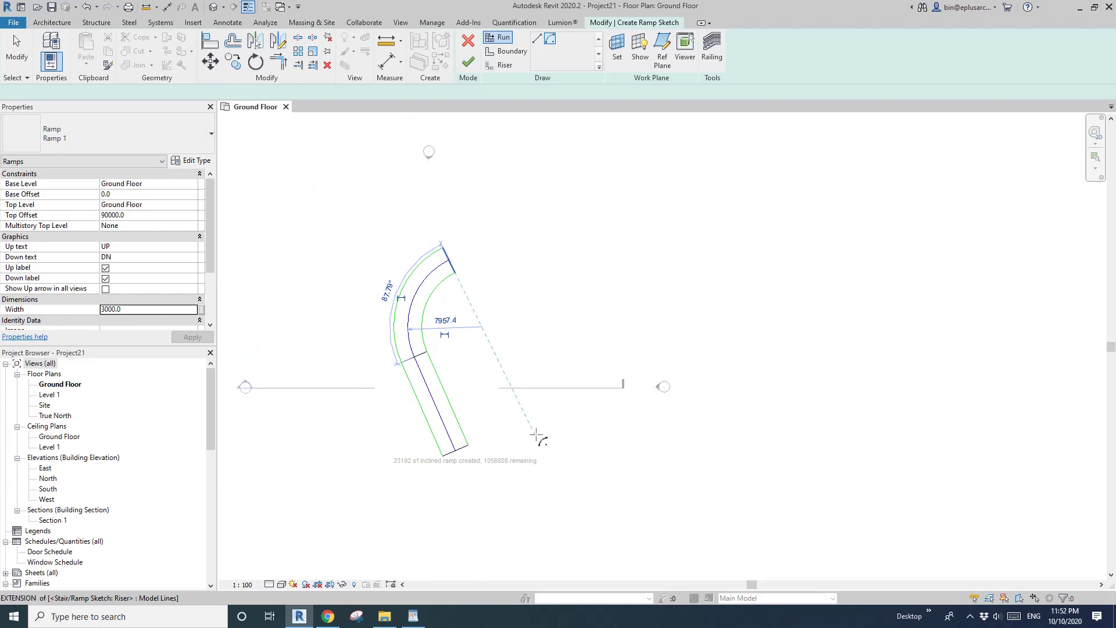
click(537, 438)
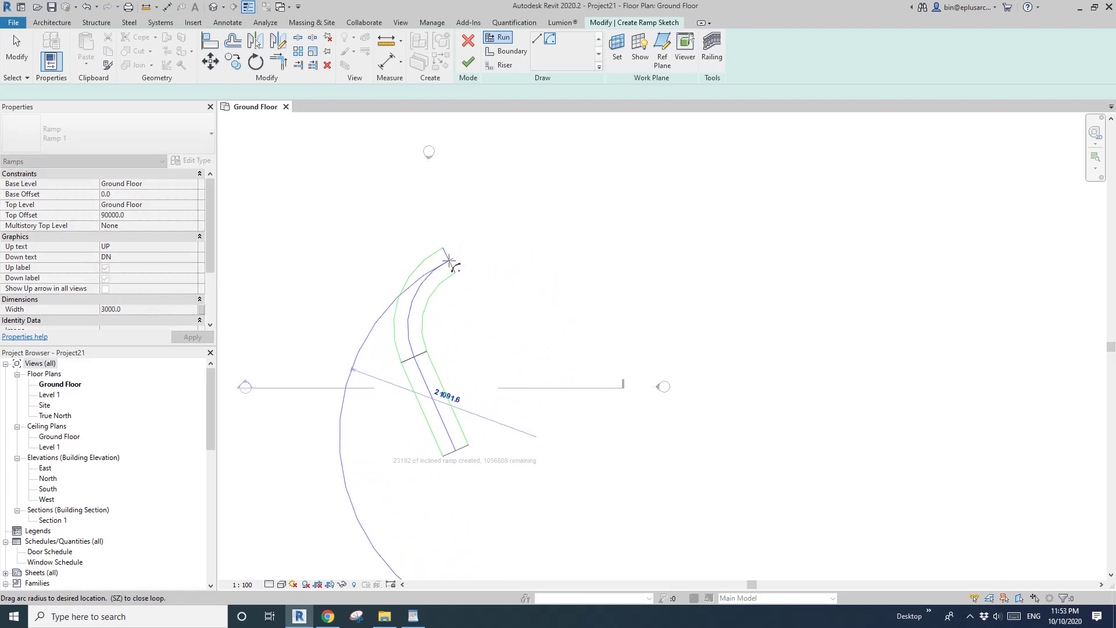
scroll(449, 261, up, 2)
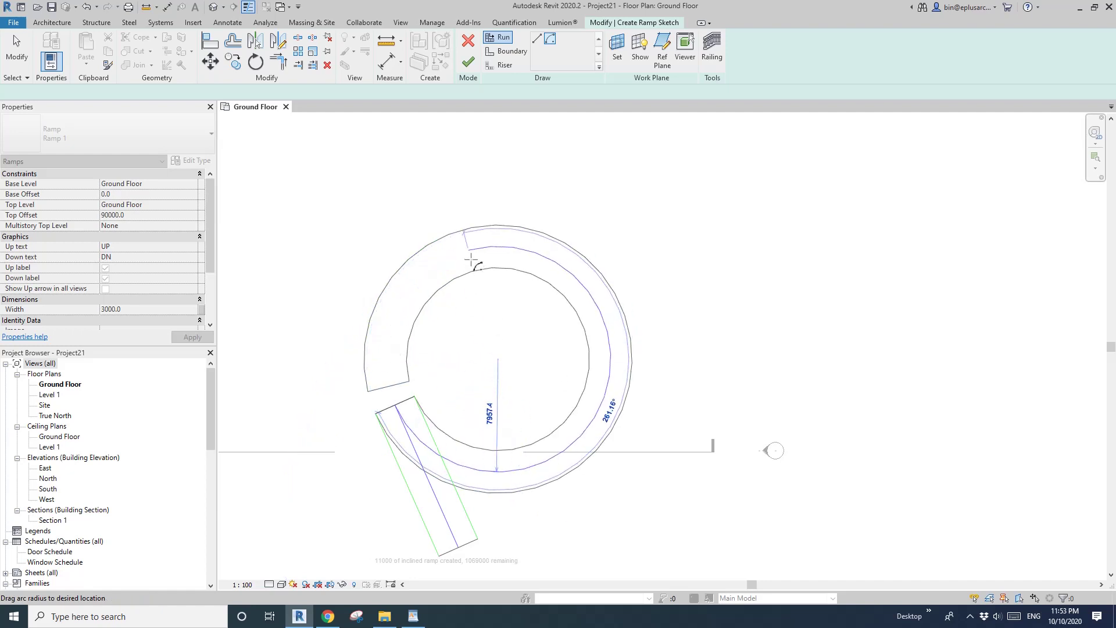
click(447, 258)
scroll(448, 262, down, 2)
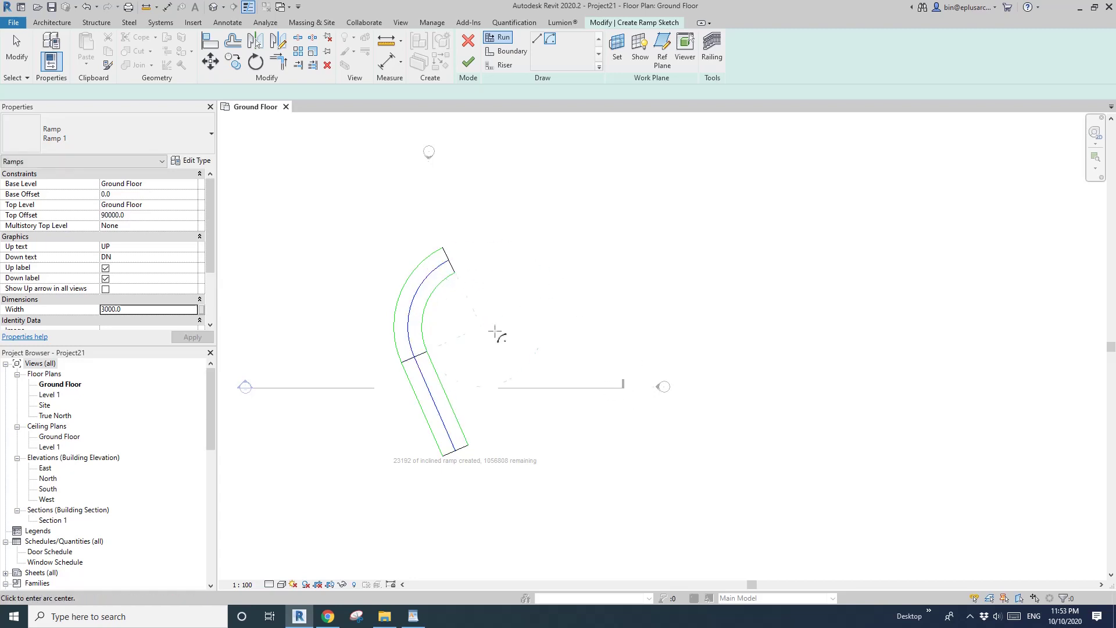
scroll(492, 314, up, 2)
Step: Recheck the museum ramp photo in WordPad, return to Revit and sketch a tangent straight run about 15500 mm long from the curved run's end
click(537, 39)
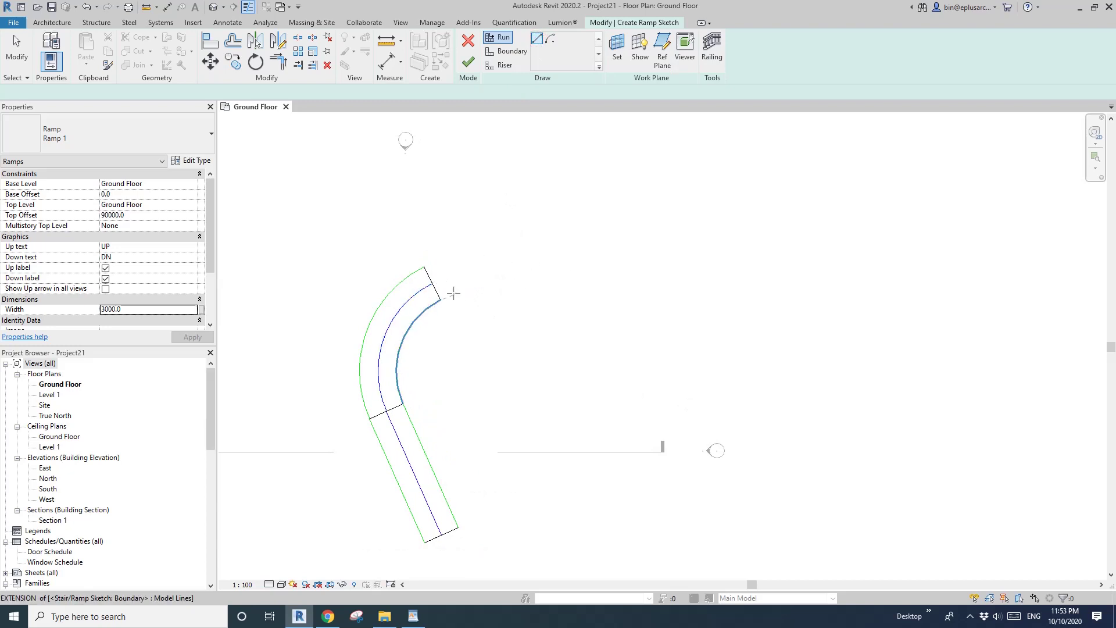
middle_drag(456, 272, 411, 304)
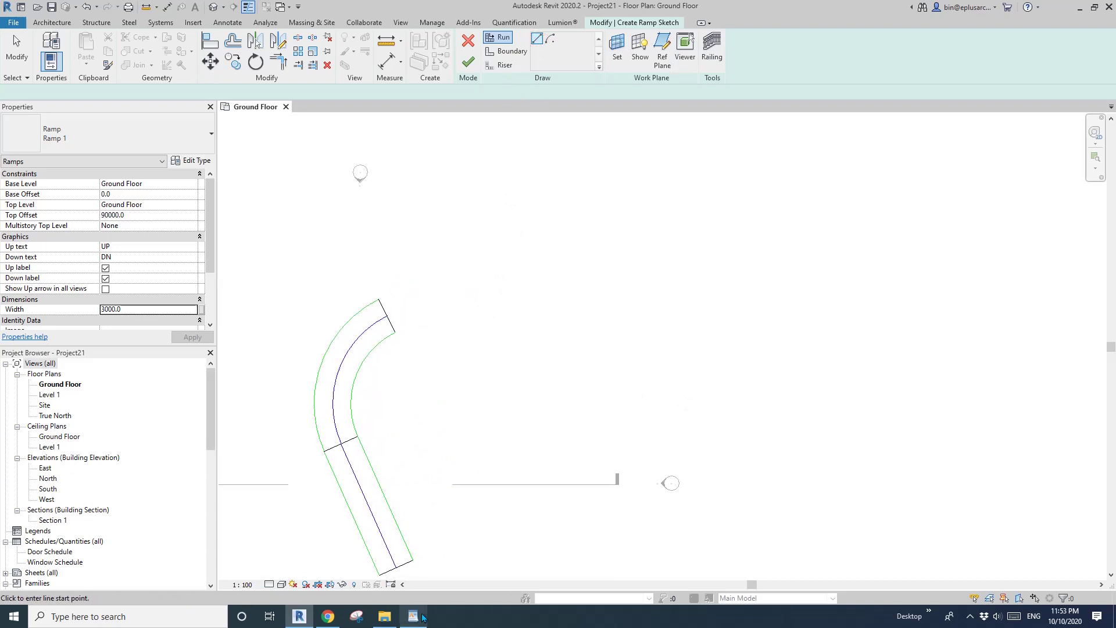
click(423, 617)
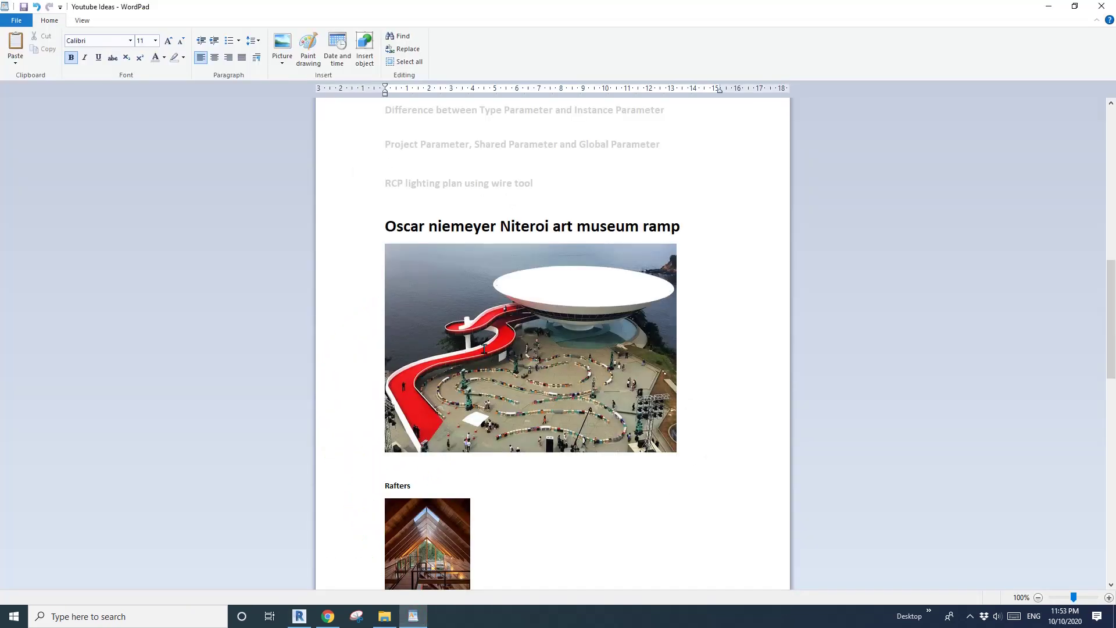
click(300, 615)
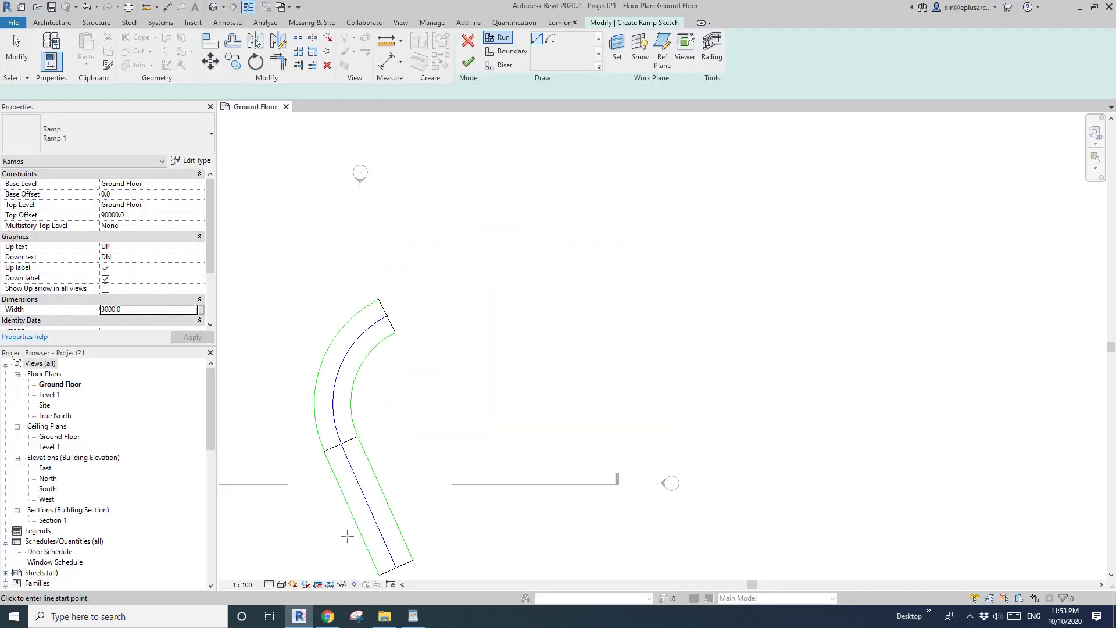
click(387, 316)
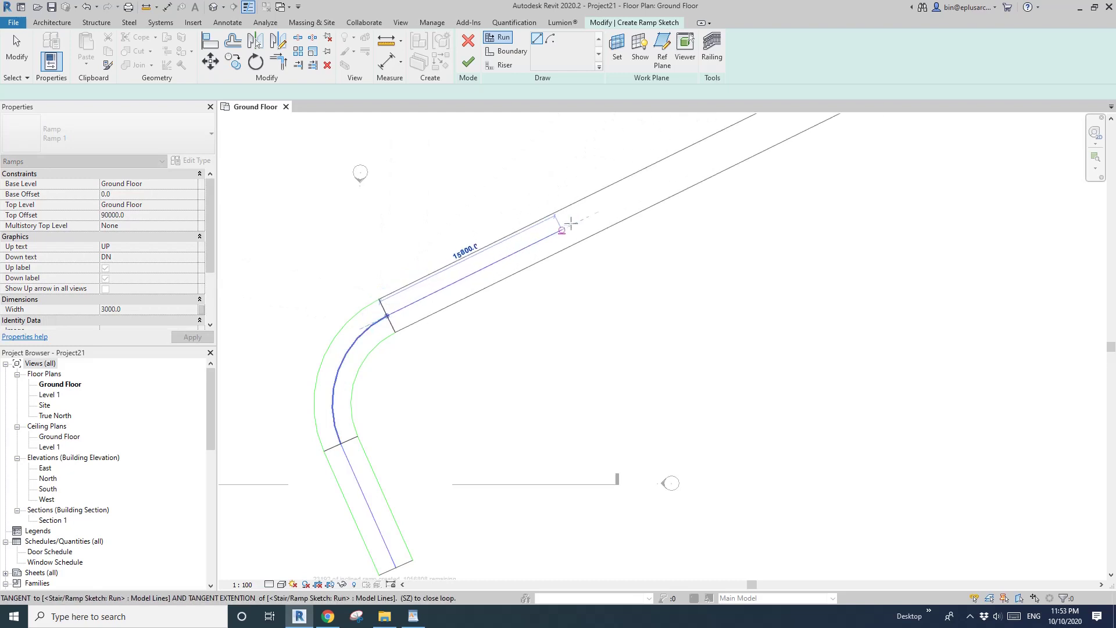
scroll(596, 216, down, 2)
middle_drag(563, 239, 488, 294)
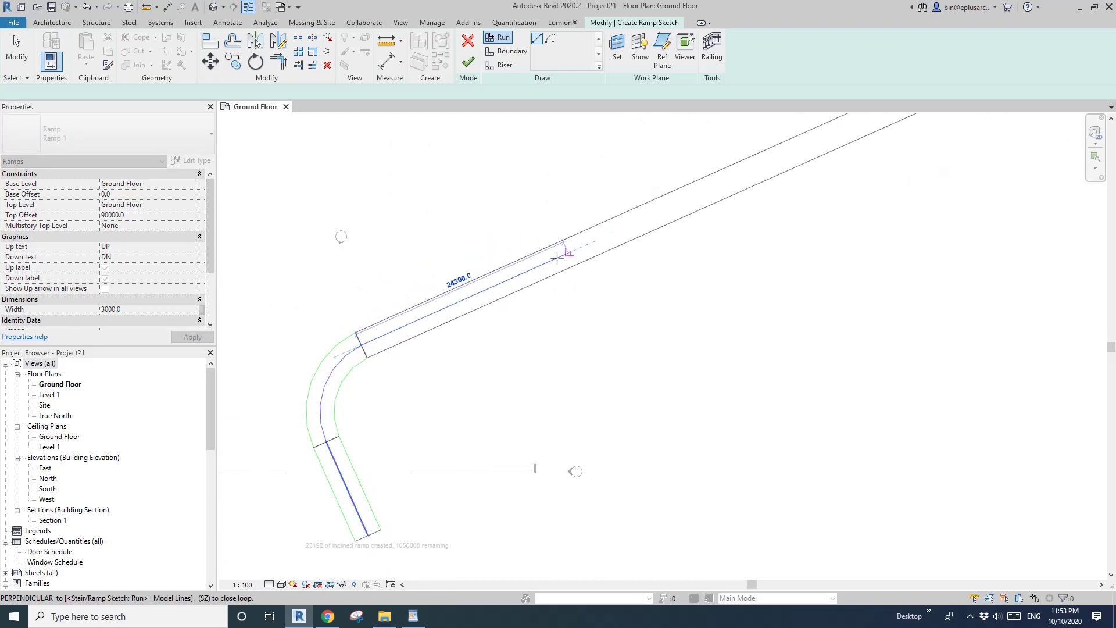
click(491, 282)
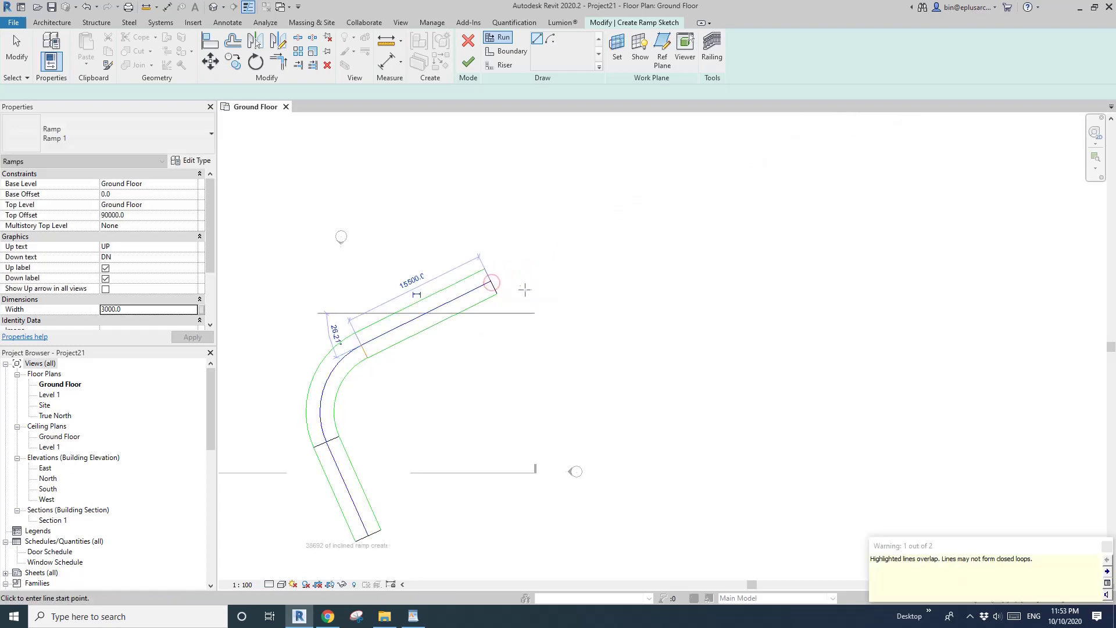
Step: Sketch a counterclockwise arc run of about 12084 mm radius and 146° sweep, centred on the extension of the straight run's end line
middle_drag(525, 291, 526, 337)
click(550, 38)
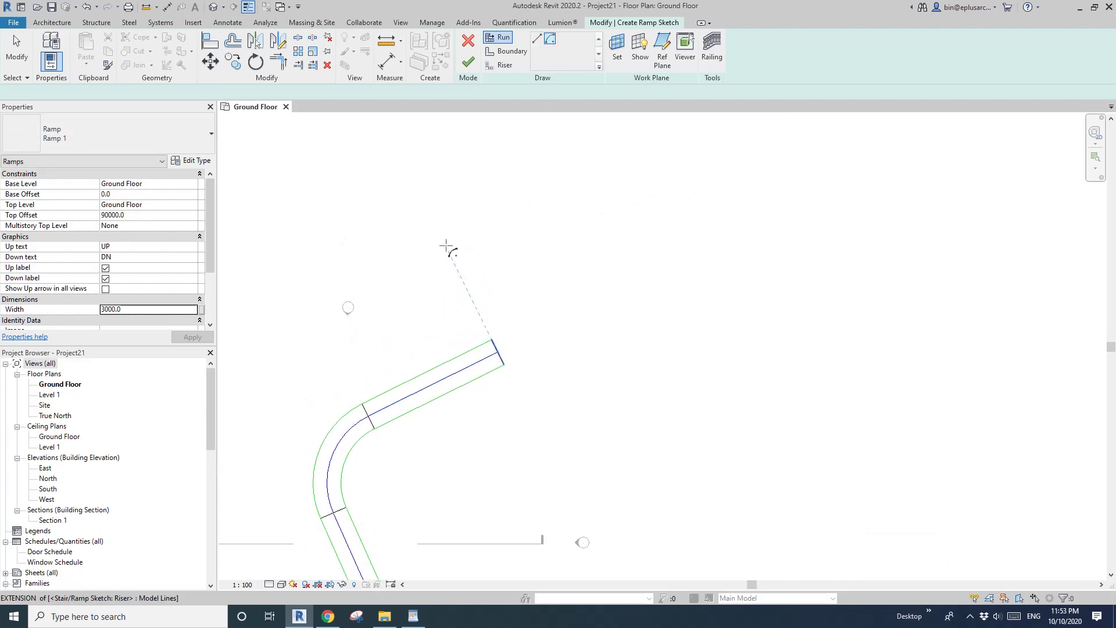
click(448, 251)
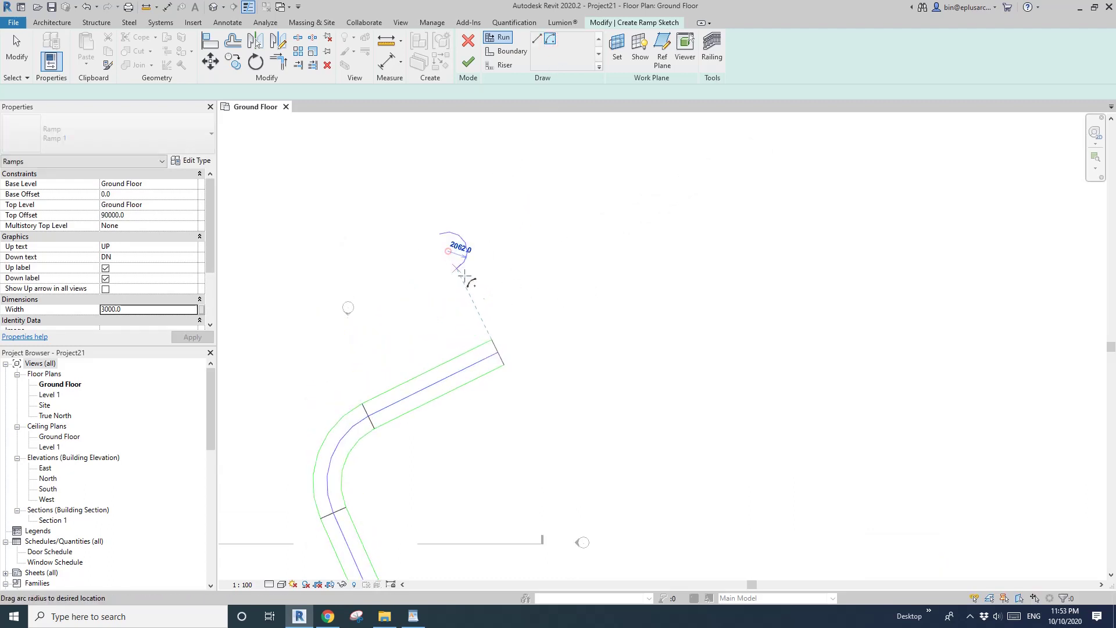
click(504, 352)
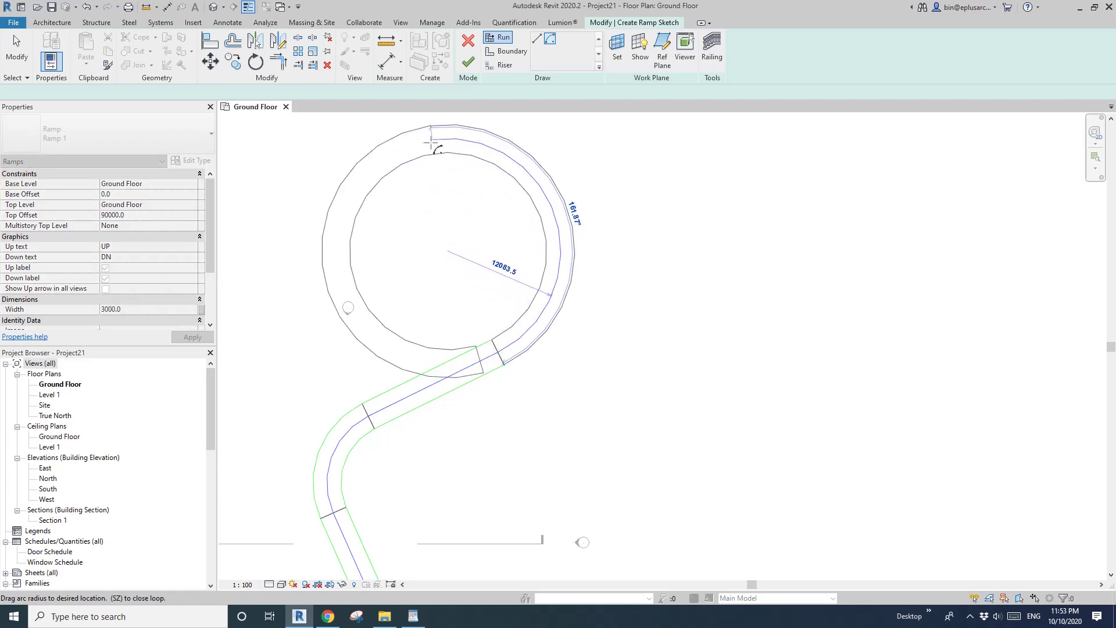
click(463, 146)
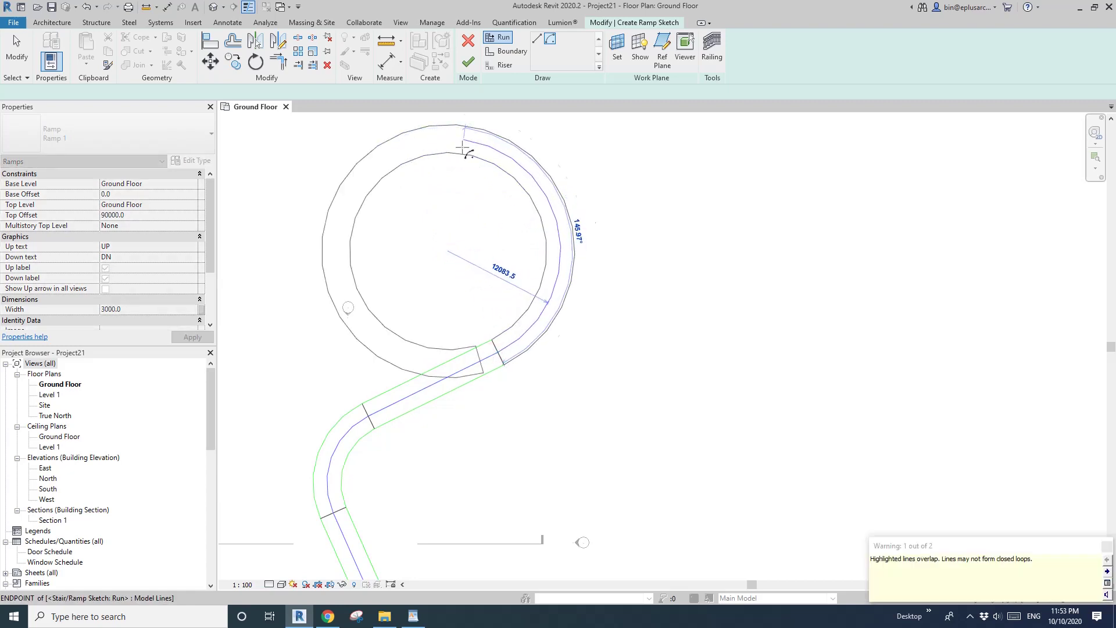
Step: Add a short straight run about 900 mm long, tangent to the upper end of the large arc run
middle_drag(509, 208, 517, 314)
click(537, 39)
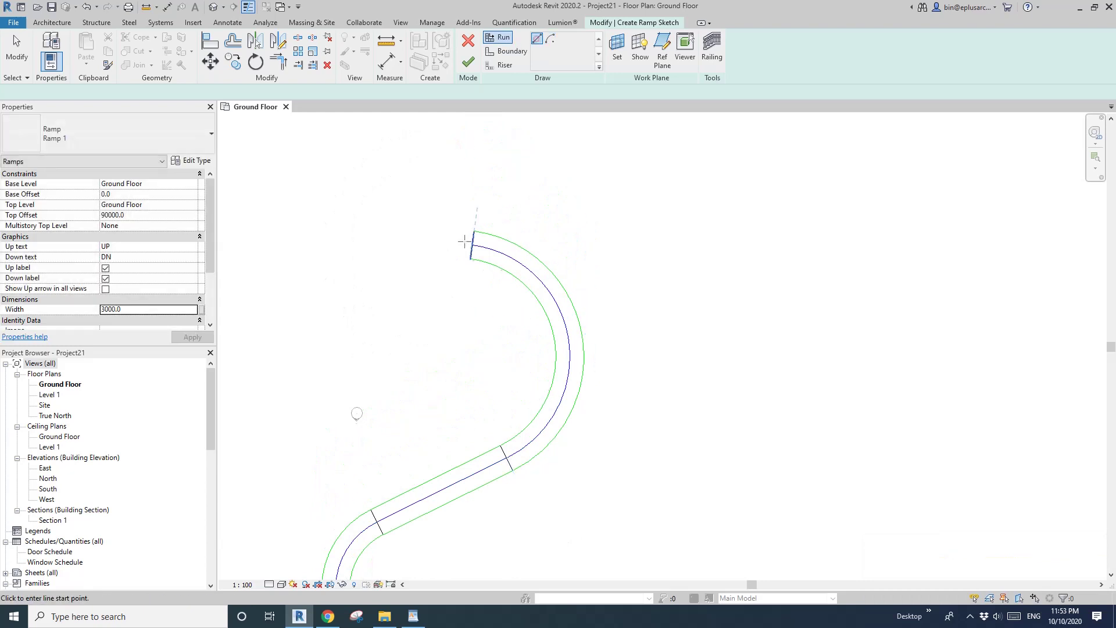
scroll(466, 245, up, 1)
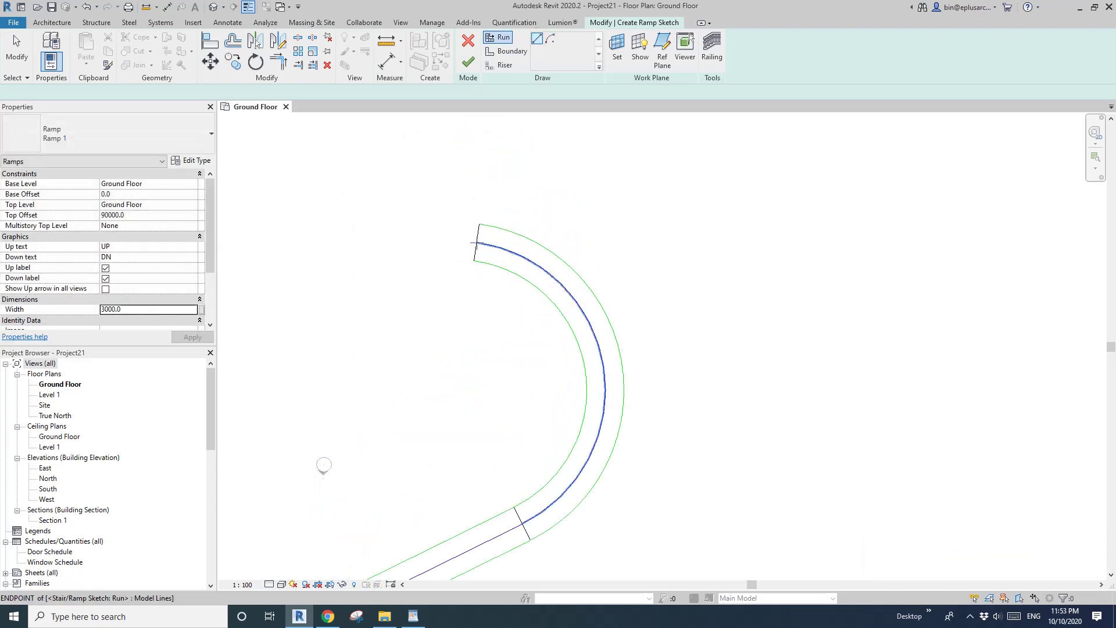
click(475, 243)
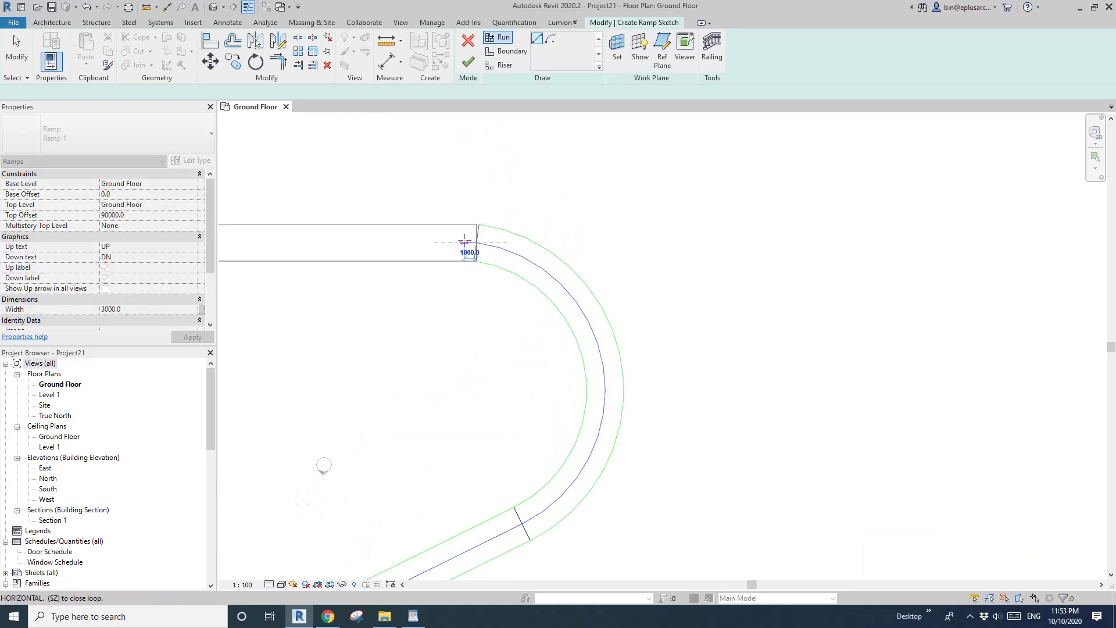
scroll(464, 240, up, 3)
click(465, 244)
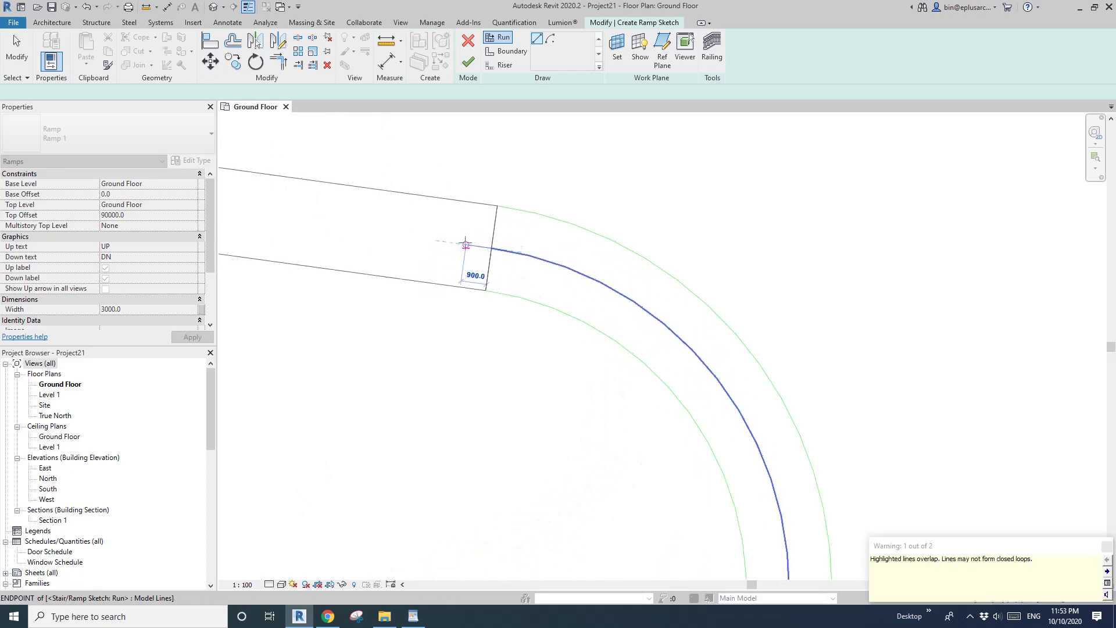
Step: Sketch an arc run of about 7679 mm radius and 193° sweep from the short straight run, looping back inside the large curve
scroll(466, 245, down, 2)
click(551, 38)
scroll(487, 364, down, 1)
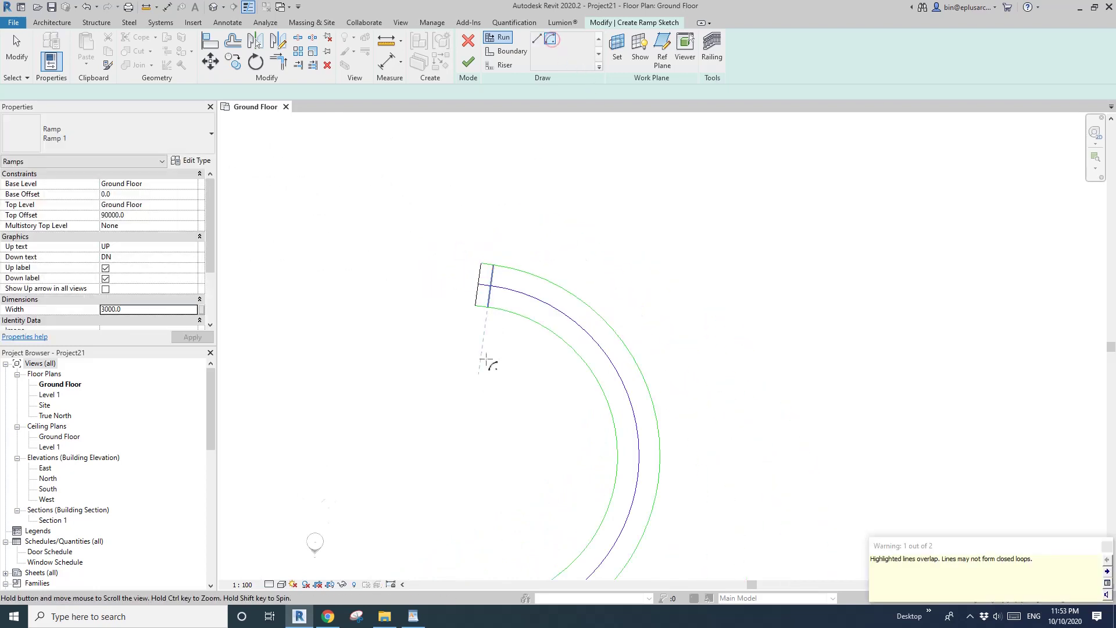
middle_drag(486, 360, 520, 239)
middle_drag(516, 340, 518, 354)
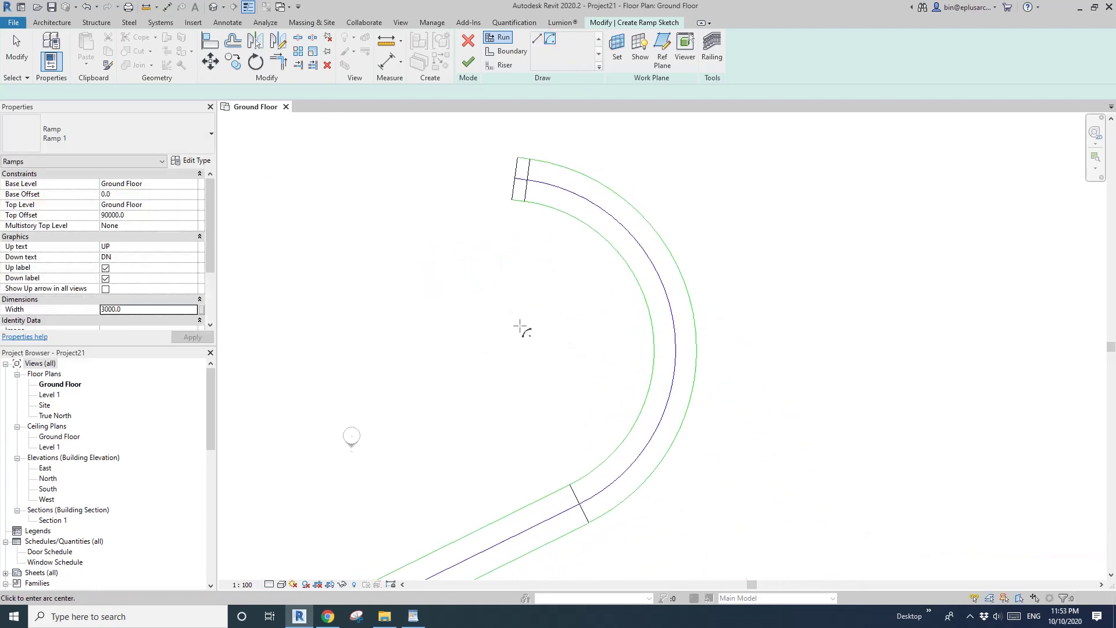
click(500, 286)
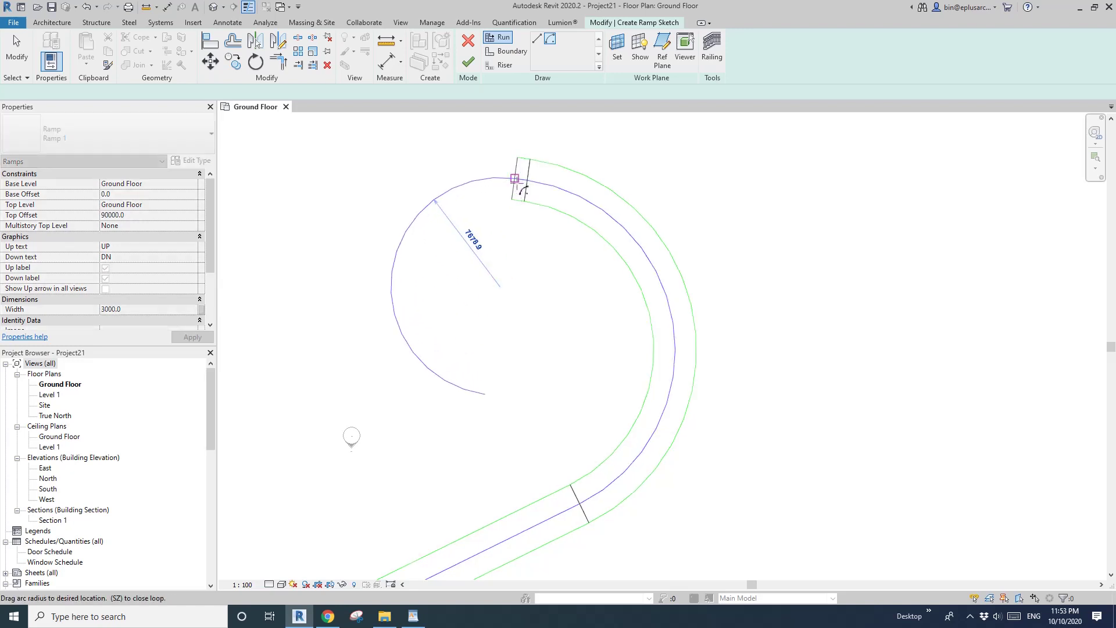
click(515, 178)
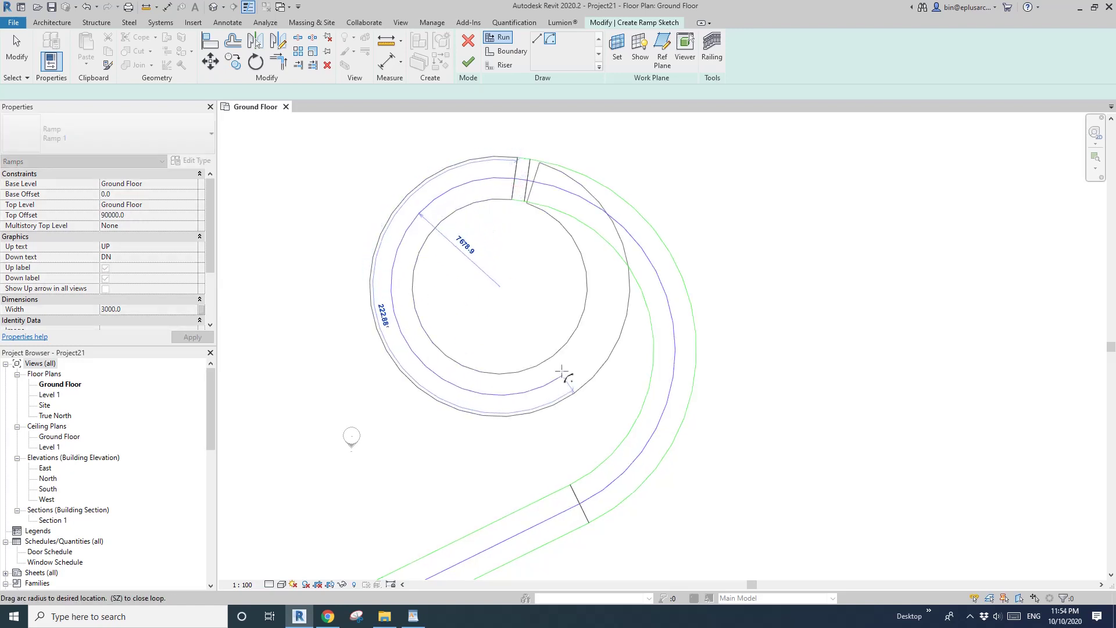
click(507, 410)
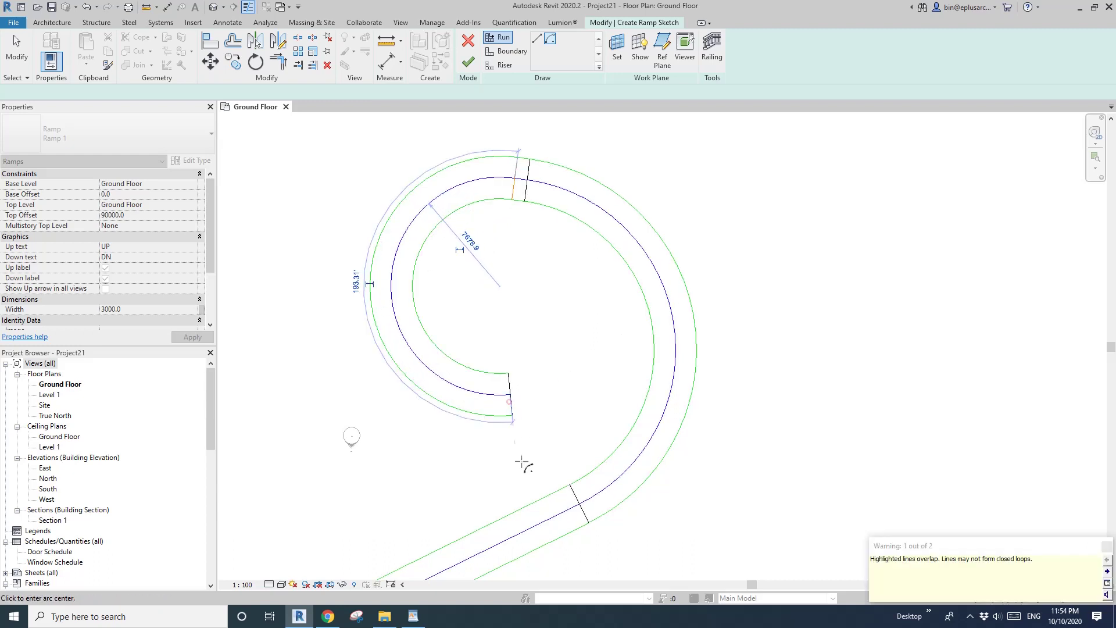
Step: Sketch a tangent straight run about 4400 mm long from the lower end of the loop's arc
click(537, 39)
click(459, 369)
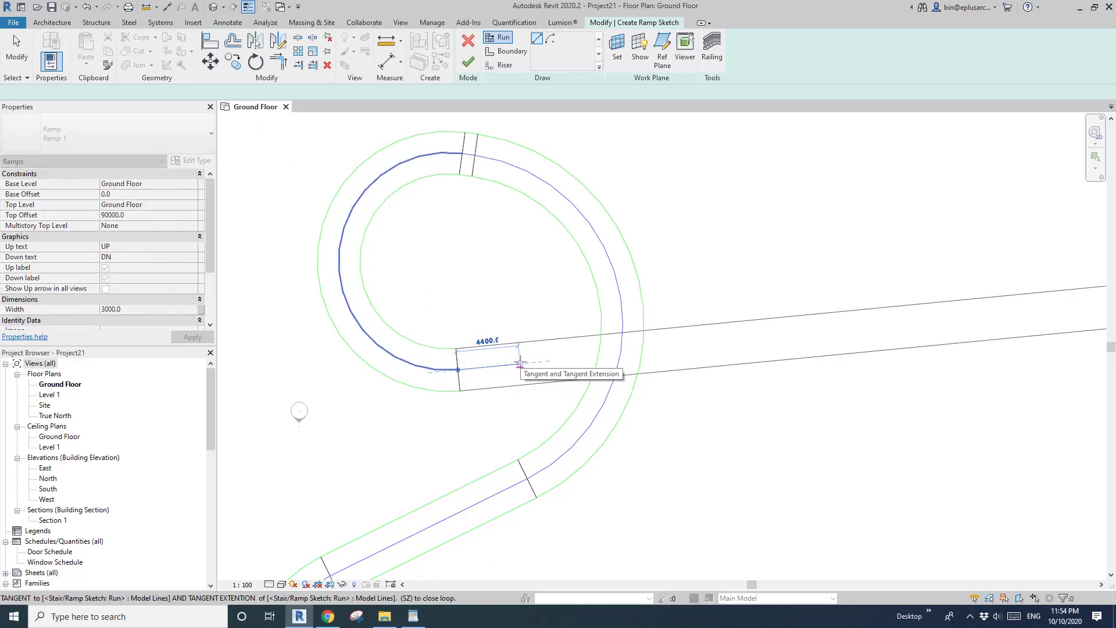
click(519, 365)
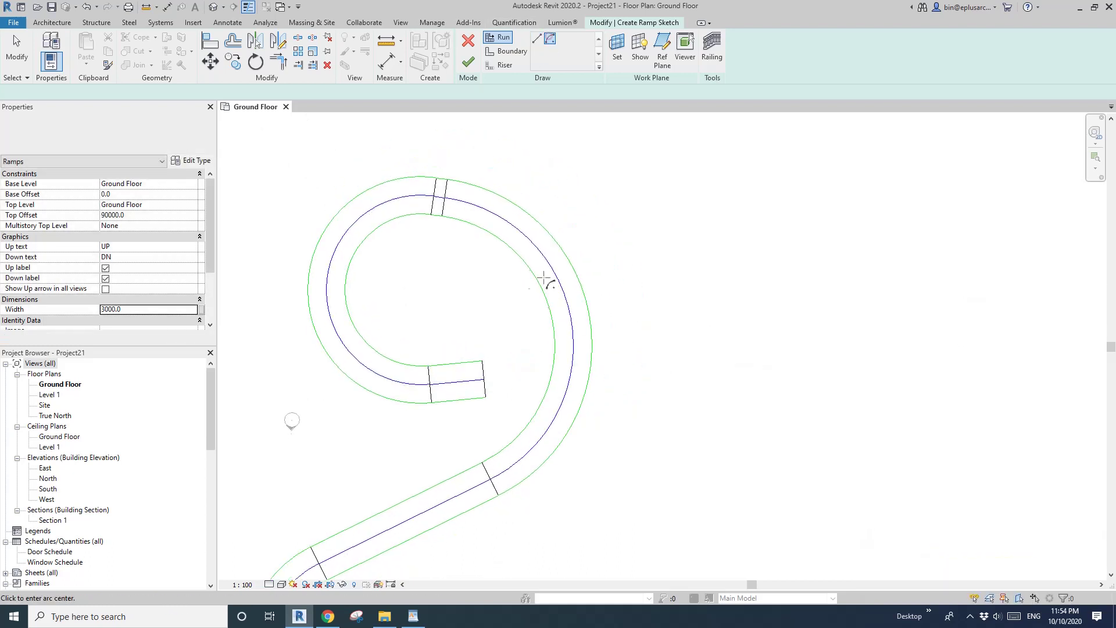
Step: Sketch an arc run of about 11182 mm radius and 72° sweep from the 4400 mm run, crossing over the large curve
click(550, 39)
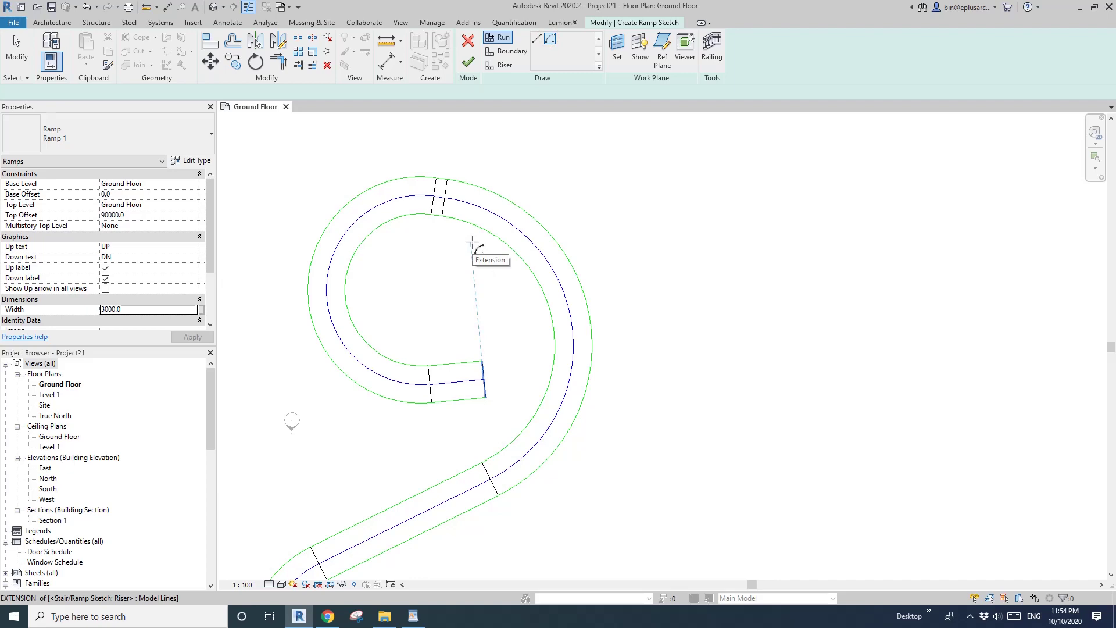
click(472, 244)
click(486, 379)
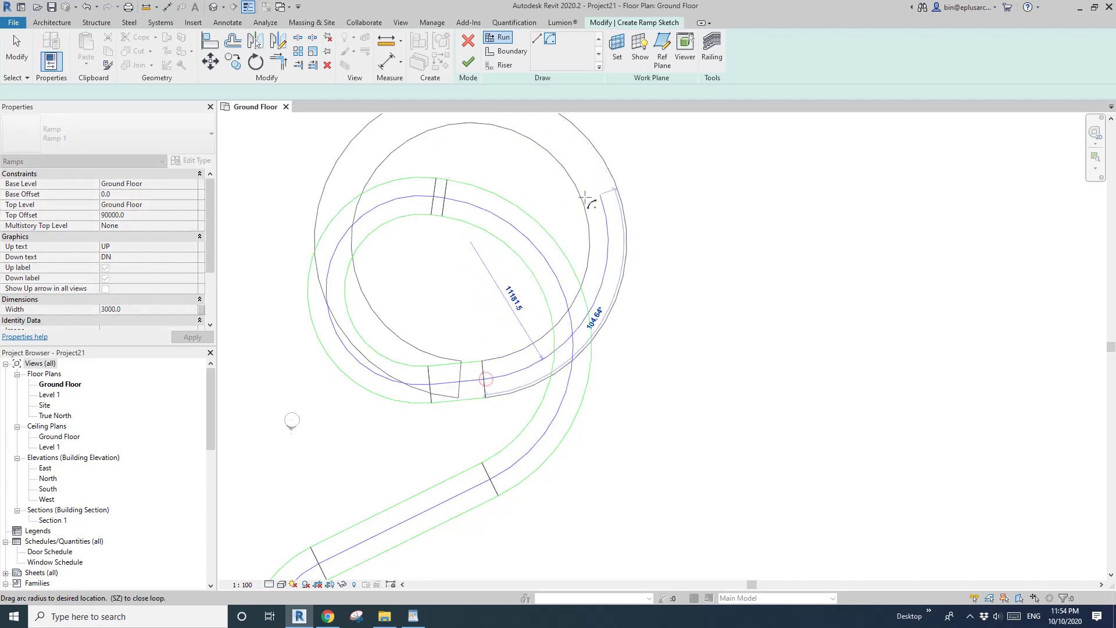
scroll(587, 200, down, 2)
middle_drag(598, 212, 605, 291)
scroll(608, 311, up, 1)
click(612, 336)
Step: Sketch a tangent straight run about 5400 mm long from the end of the arc that crosses the large curve
middle_drag(673, 302, 590, 325)
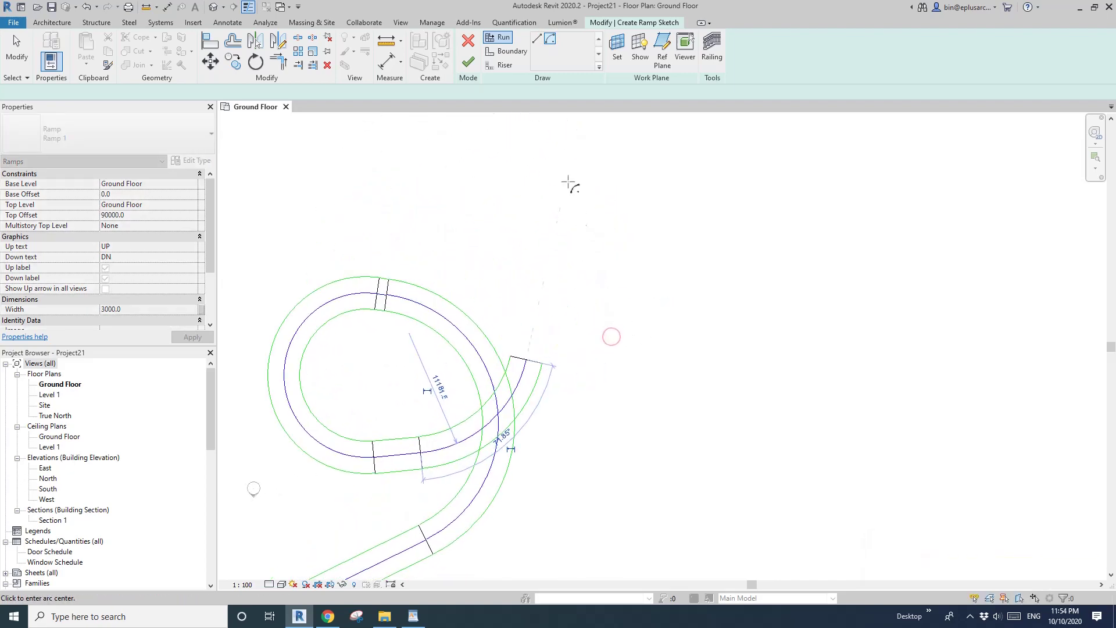
click(537, 38)
scroll(546, 361, up, 2)
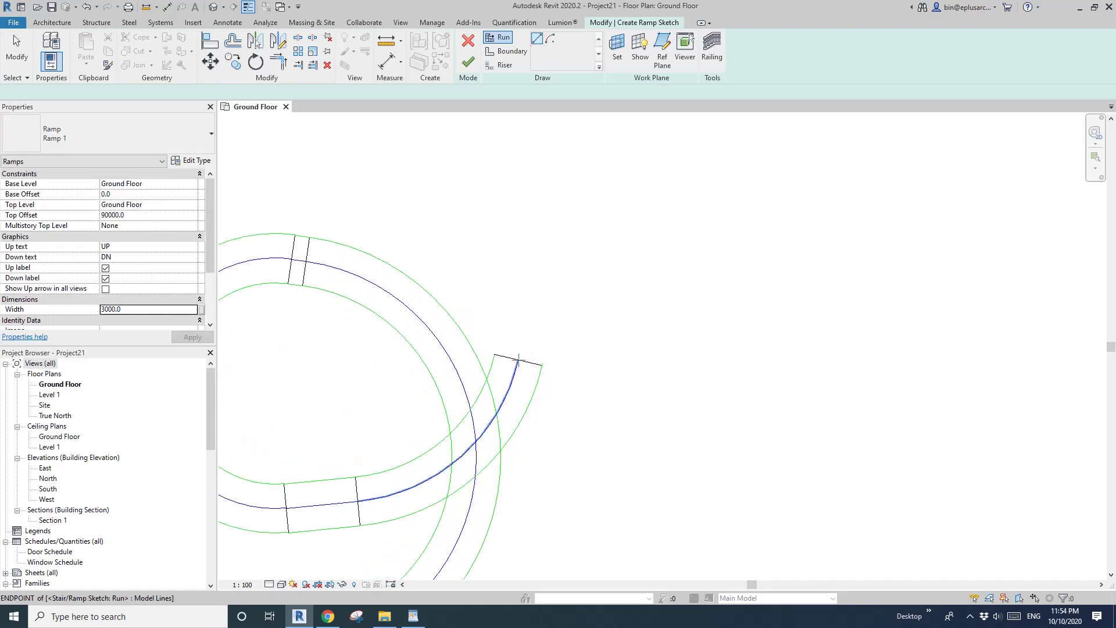
click(518, 360)
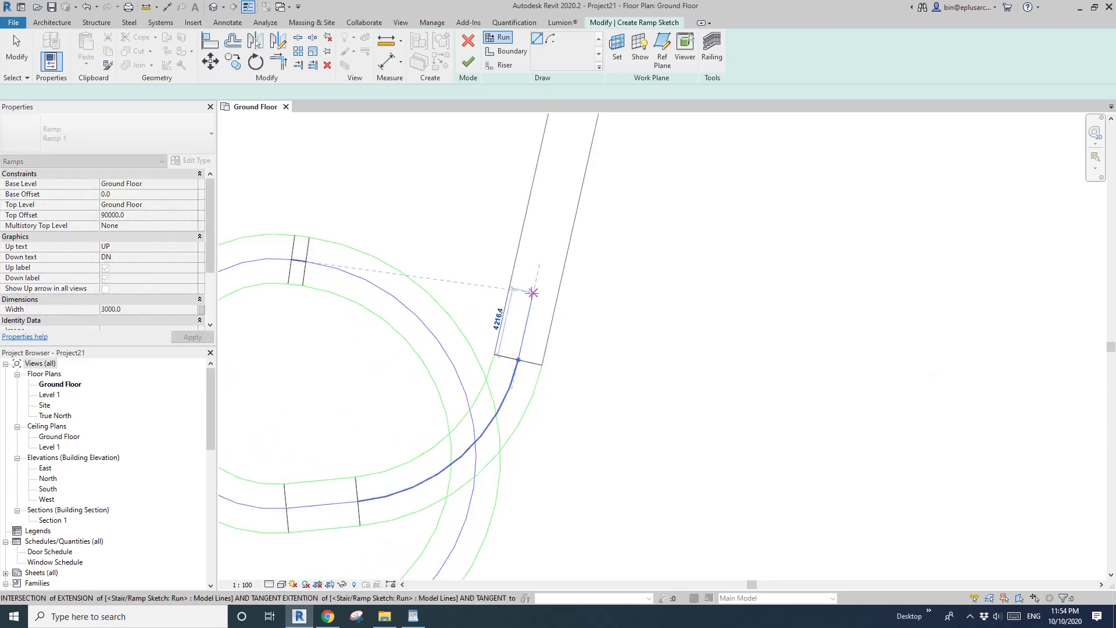
click(533, 273)
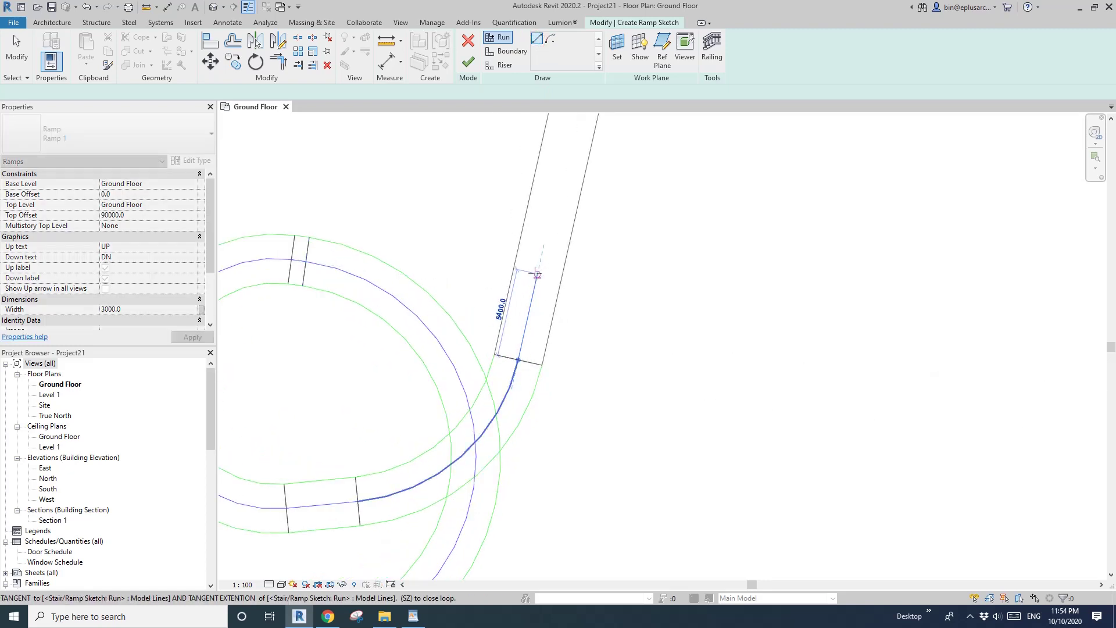
Step: Sketch a clockwise arc run of about 12731 mm radius and 60° sweep from the end of the 5400 mm straight run
scroll(554, 345, down, 2)
click(550, 39)
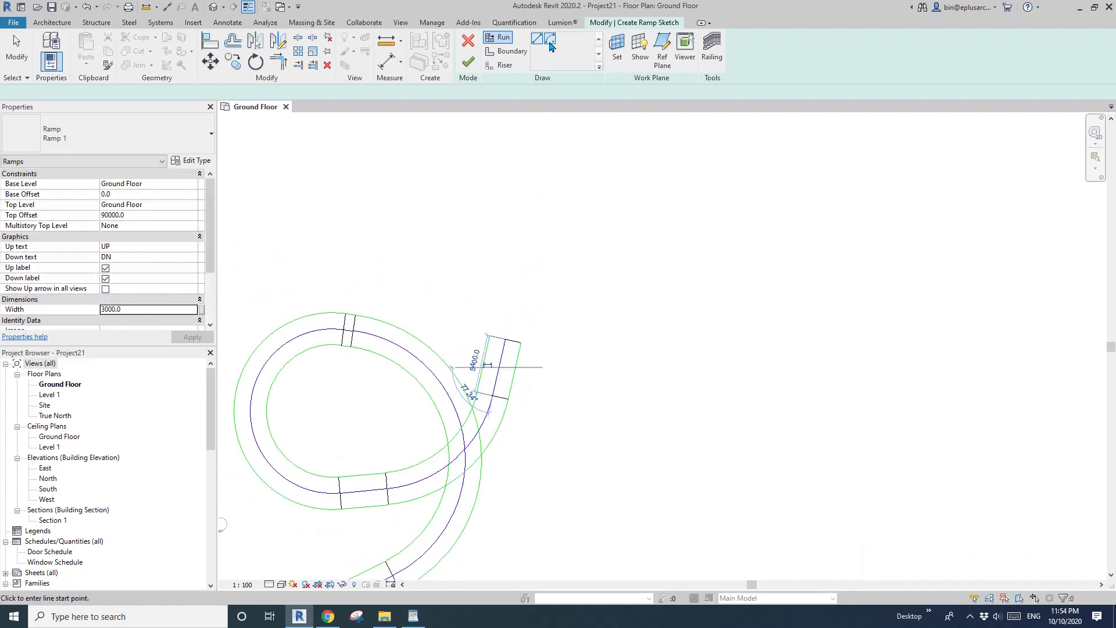
click(506, 339)
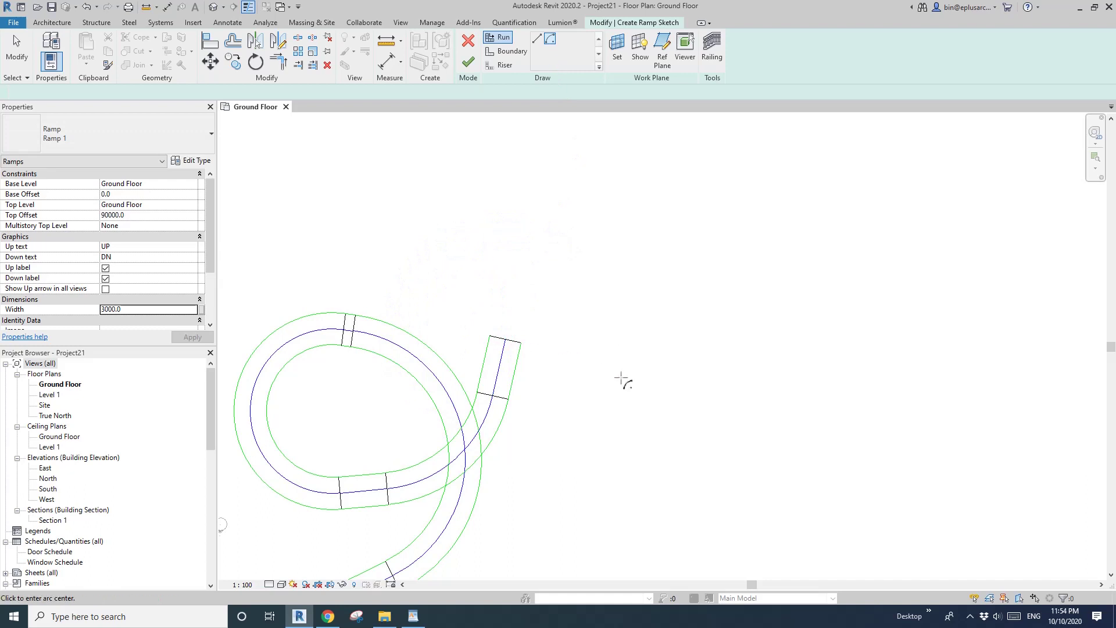
click(639, 368)
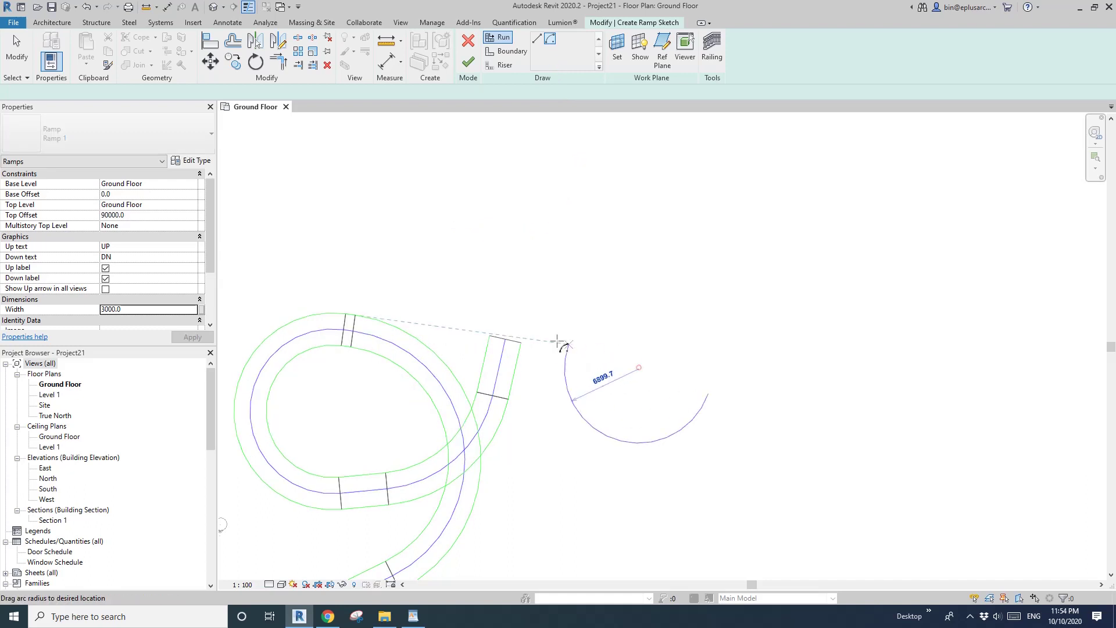
click(505, 340)
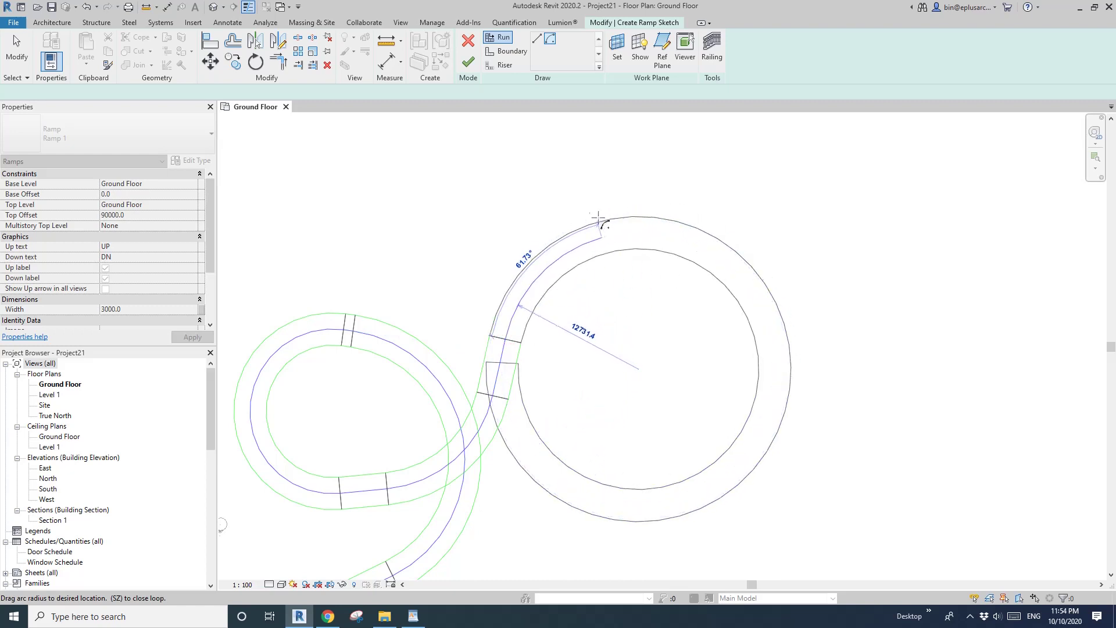
click(597, 221)
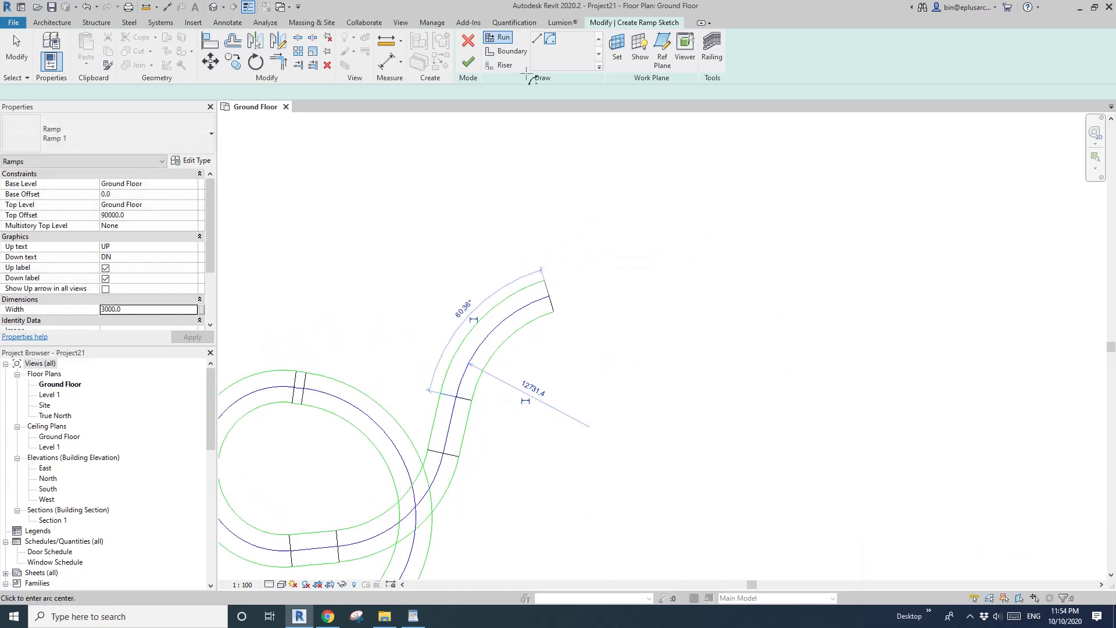
Step: Sketch a tangent straight run from the end of the 12731 mm radius arc, extending the ramp's upper end
click(538, 39)
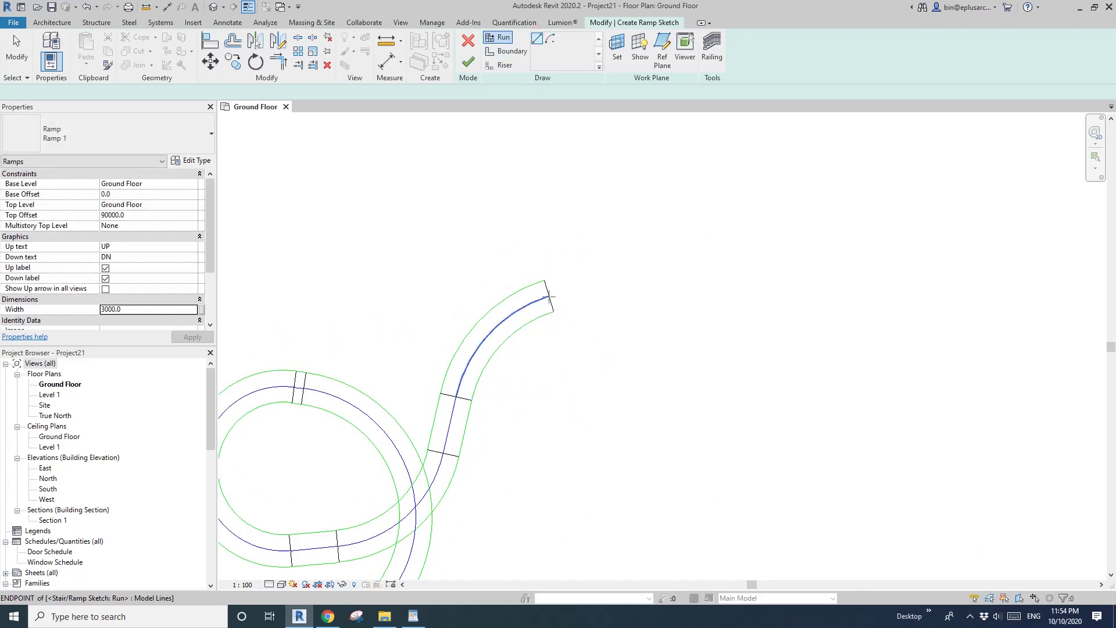
click(549, 297)
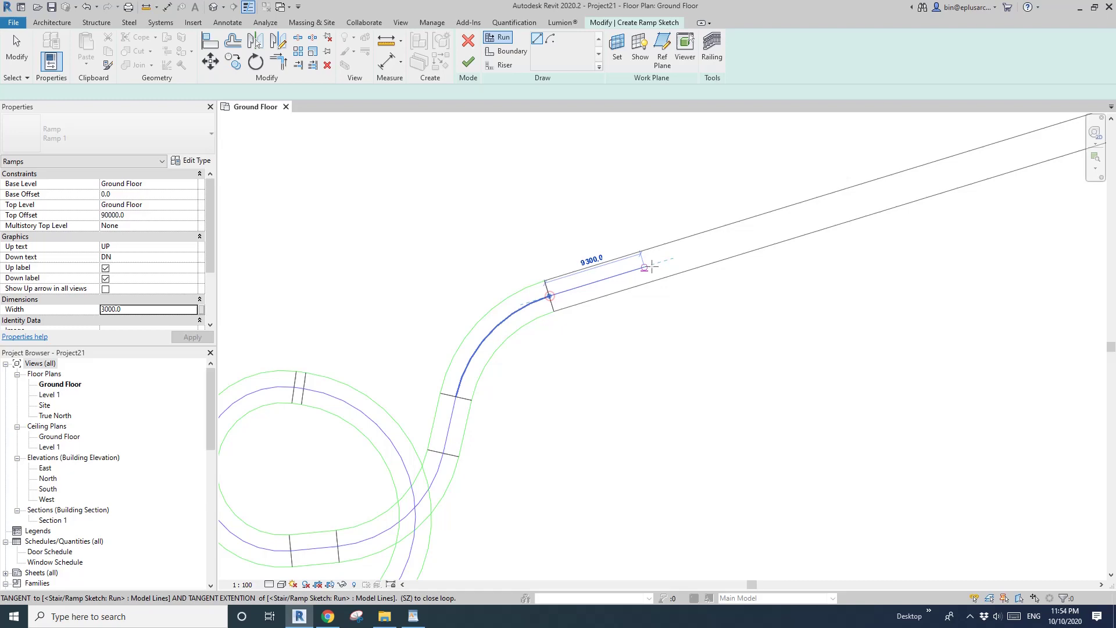
click(700, 252)
scroll(597, 283, down, 3)
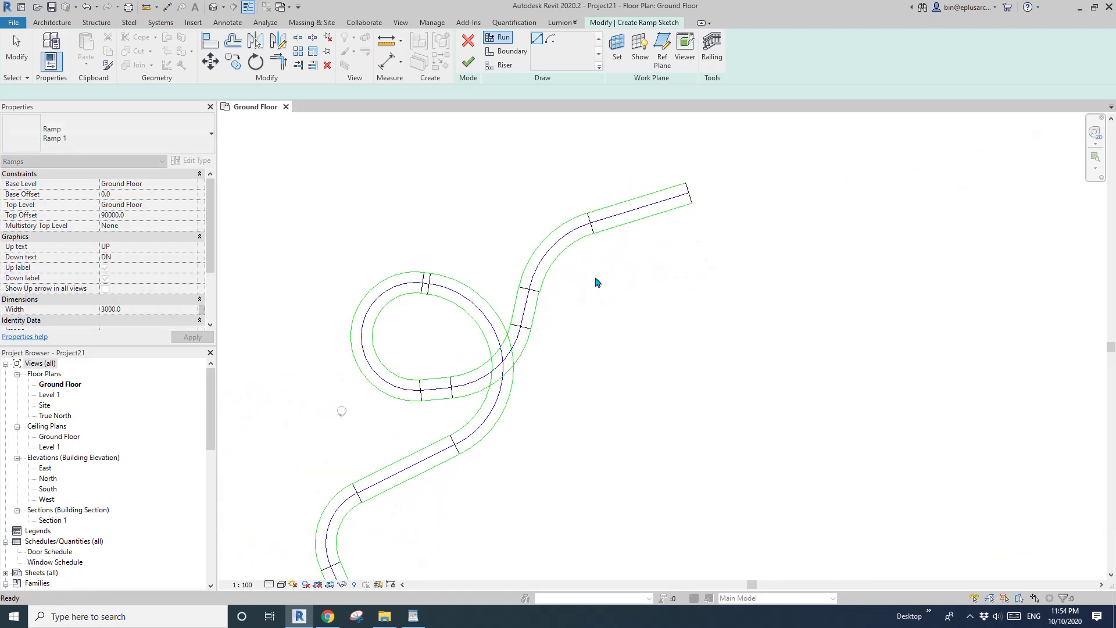
key(Escape)
Step: Finish the ramp sketch to generate the ramp
middle_drag(597, 283, 642, 261)
click(467, 63)
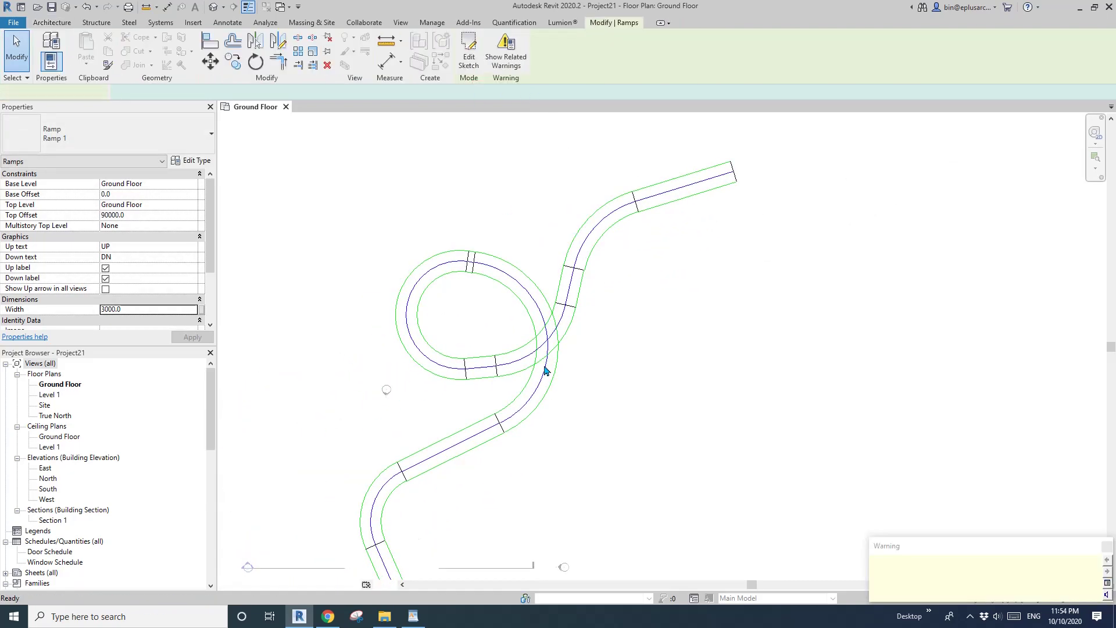
scroll(555, 387, down, 3)
middle_drag(562, 395, 573, 381)
middle_drag(384, 237, 378, 232)
click(378, 232)
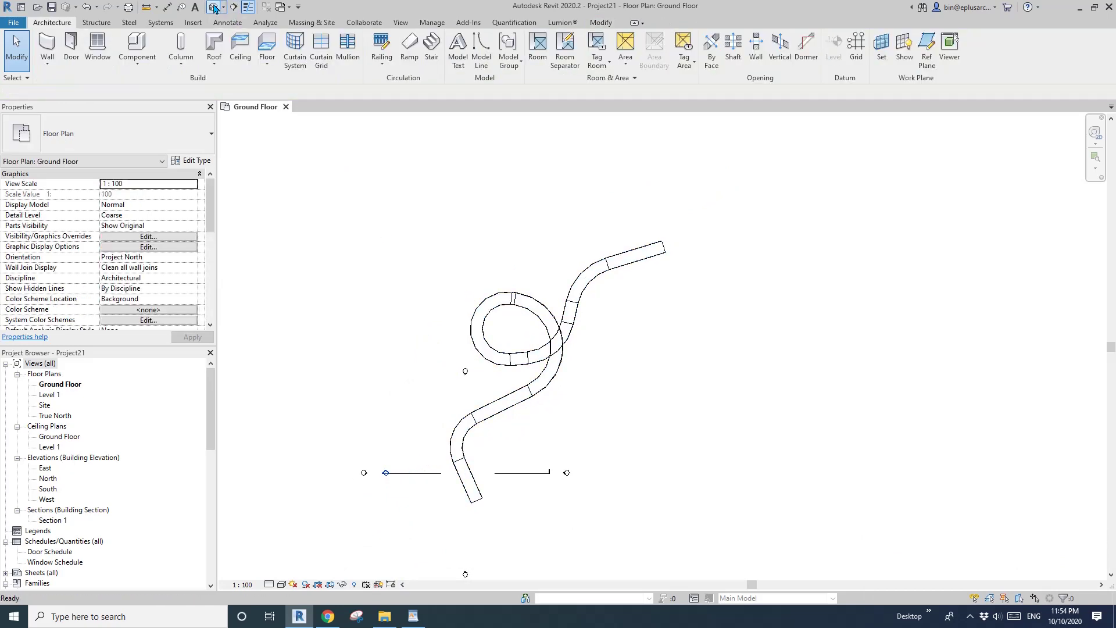
Step: Open the default 3D view and delete both railings from the ramp
click(214, 7)
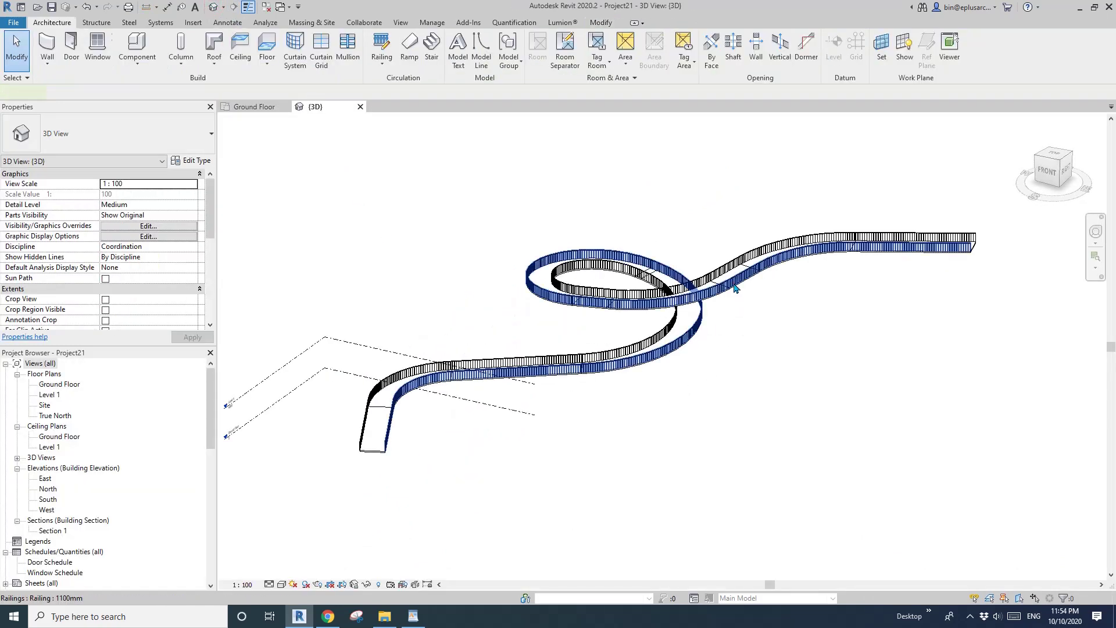
click(735, 289)
key(Delete)
click(731, 267)
key(Delete)
scroll(738, 298, up, 2)
shift+middle_drag(713, 333, 622, 405)
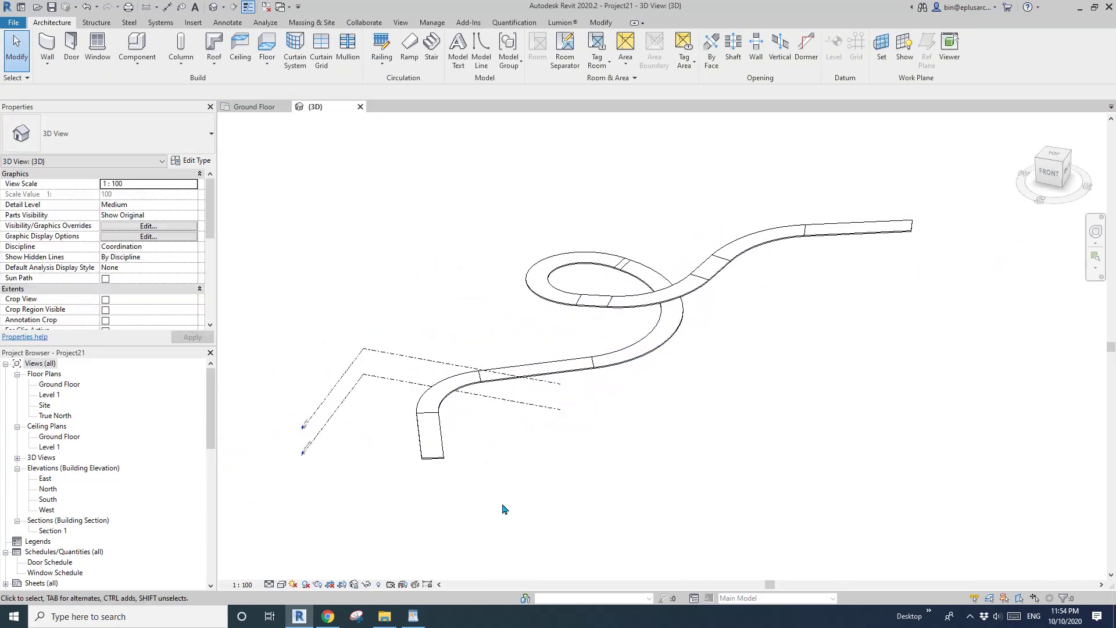
Step: Compare the ramp's 3D shape with the Niteroi art museum ramp photo in the WordPad notes
click(415, 620)
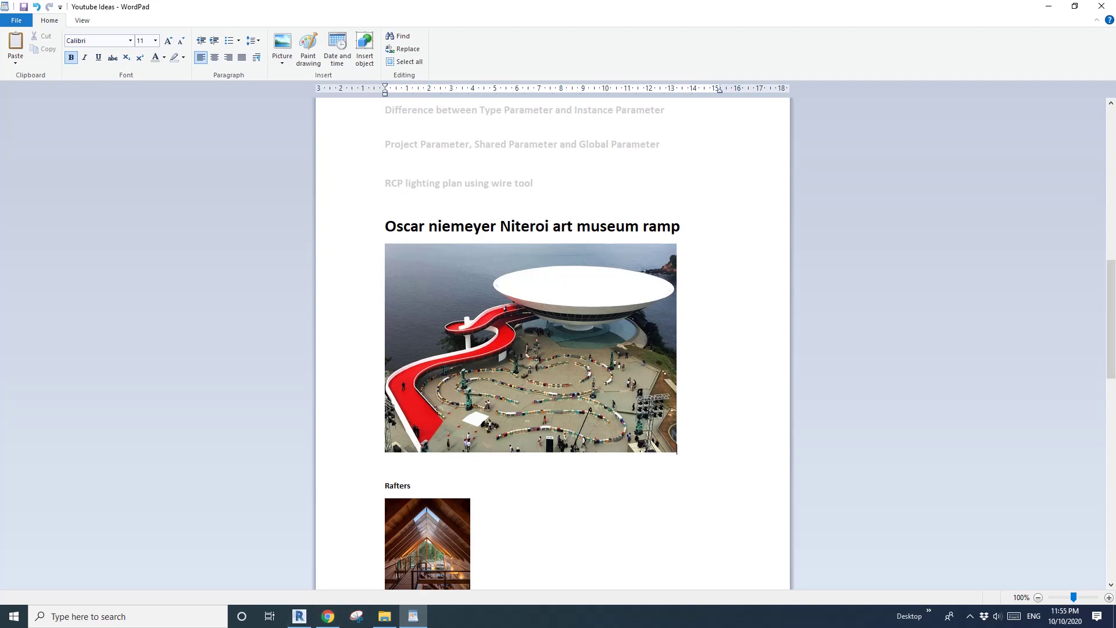
click(308, 622)
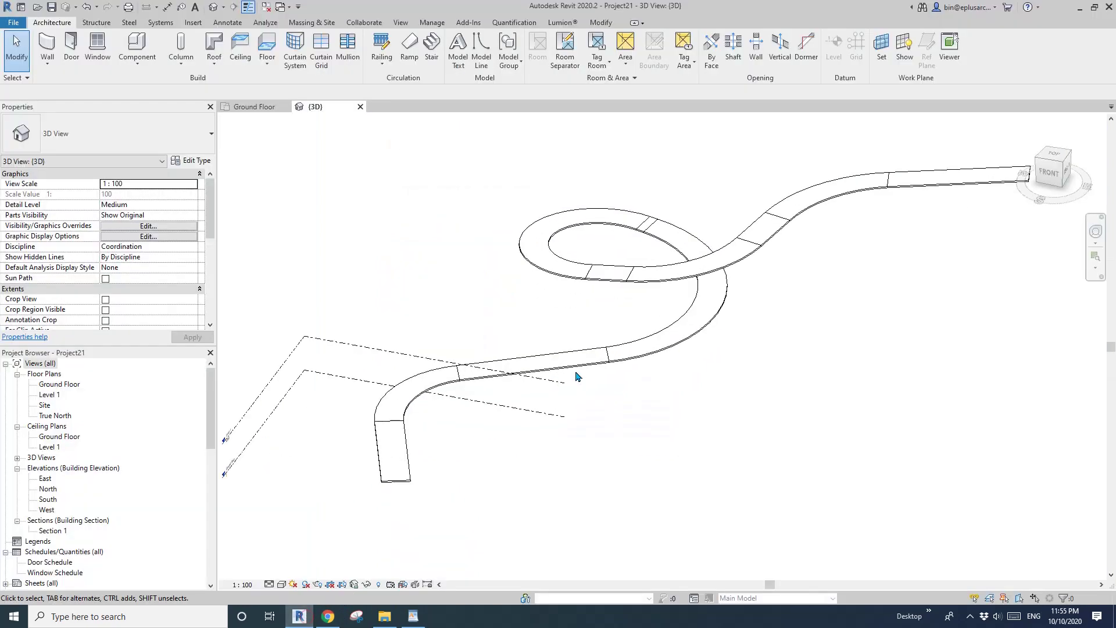
shift+middle_drag(578, 374, 615, 401)
middle_drag(514, 423, 515, 424)
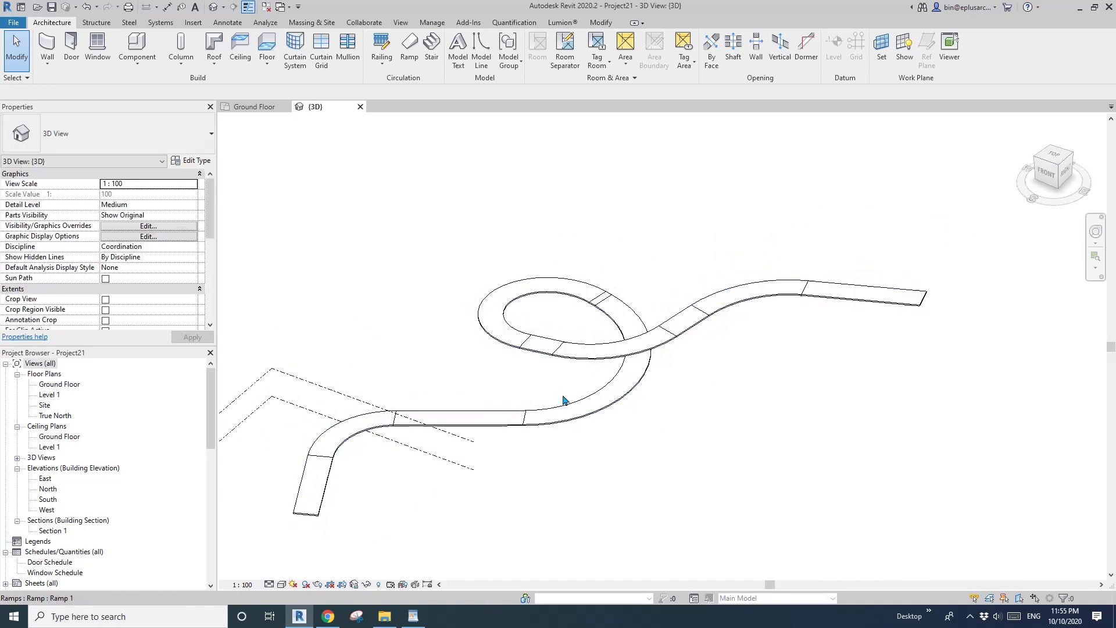
click(413, 616)
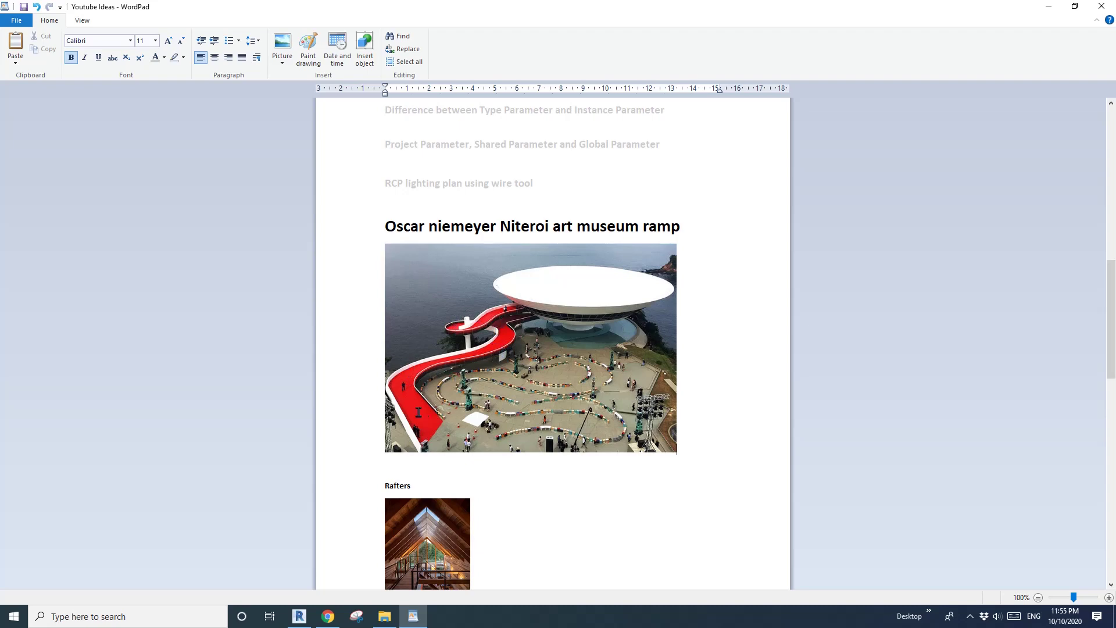
click(303, 618)
Step: Examine the ramp's loop, slope and connected straight and arc segments from several angles in 3D
scroll(583, 346, down, 2)
click(583, 345)
scroll(583, 345, up, 3)
shift+middle_drag(583, 345, 349, 518)
key(Escape)
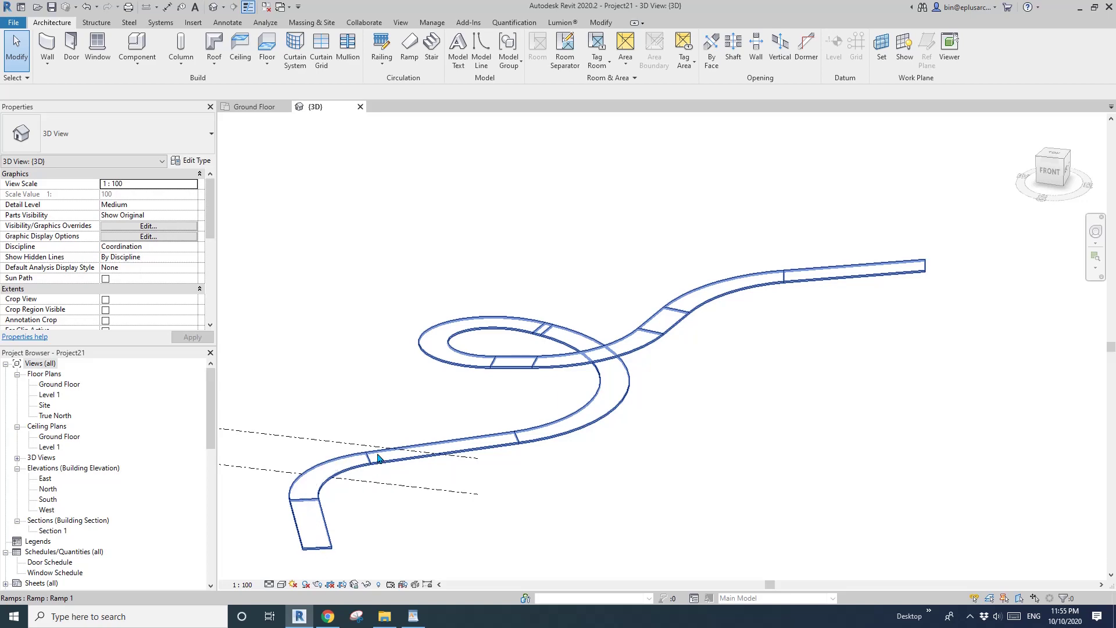
shift+middle_drag(519, 372, 601, 470)
click(712, 345)
click(721, 393)
scroll(558, 422, down, 2)
scroll(573, 414, up, 1)
middle_drag(579, 418, 568, 395)
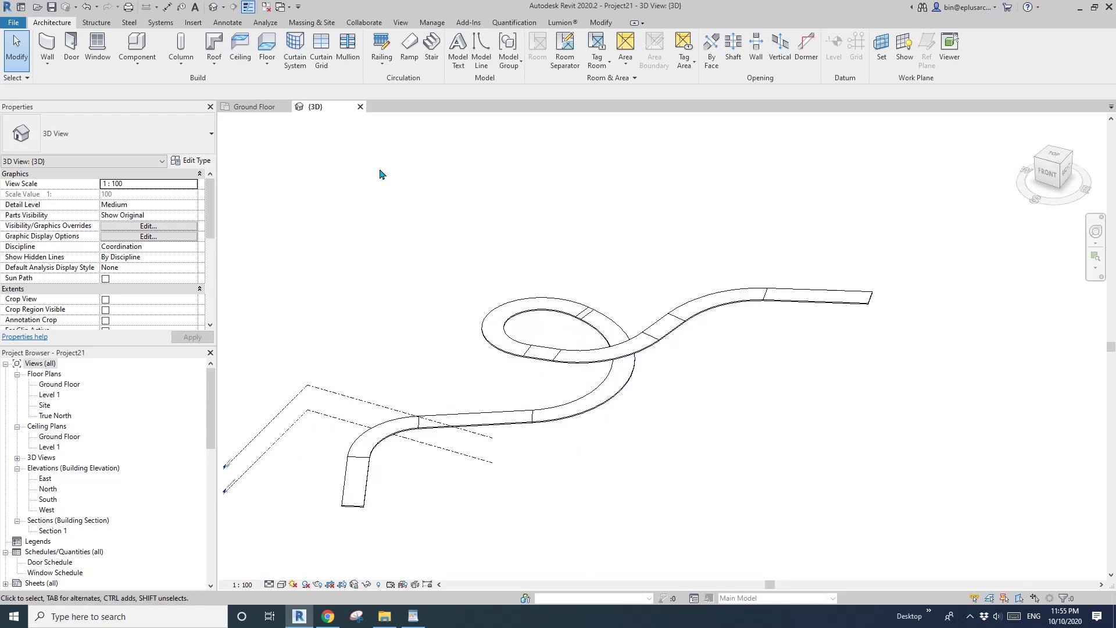
Step: Start an in-place model of the Mass category in the Ground Floor plan, accepting the default name
click(360, 107)
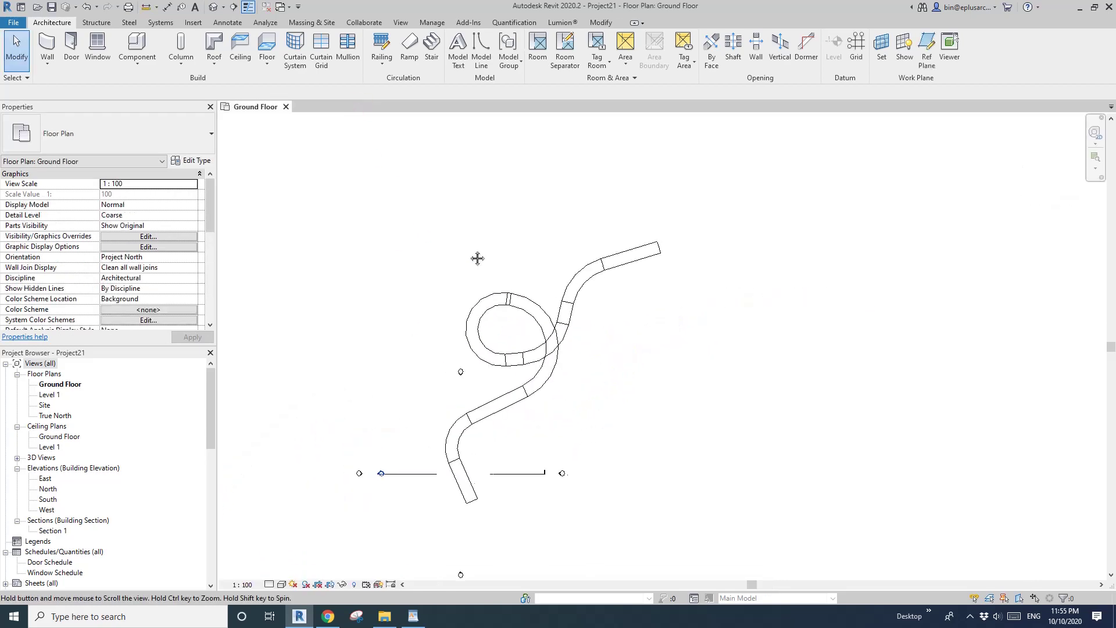
middle_drag(412, 245, 292, 192)
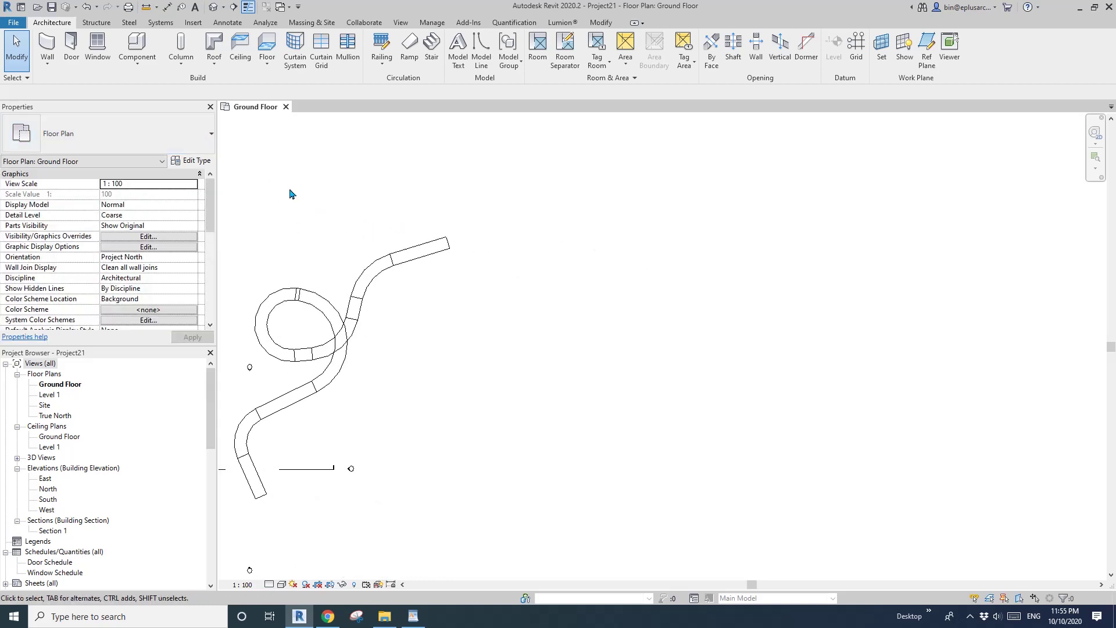
click(145, 69)
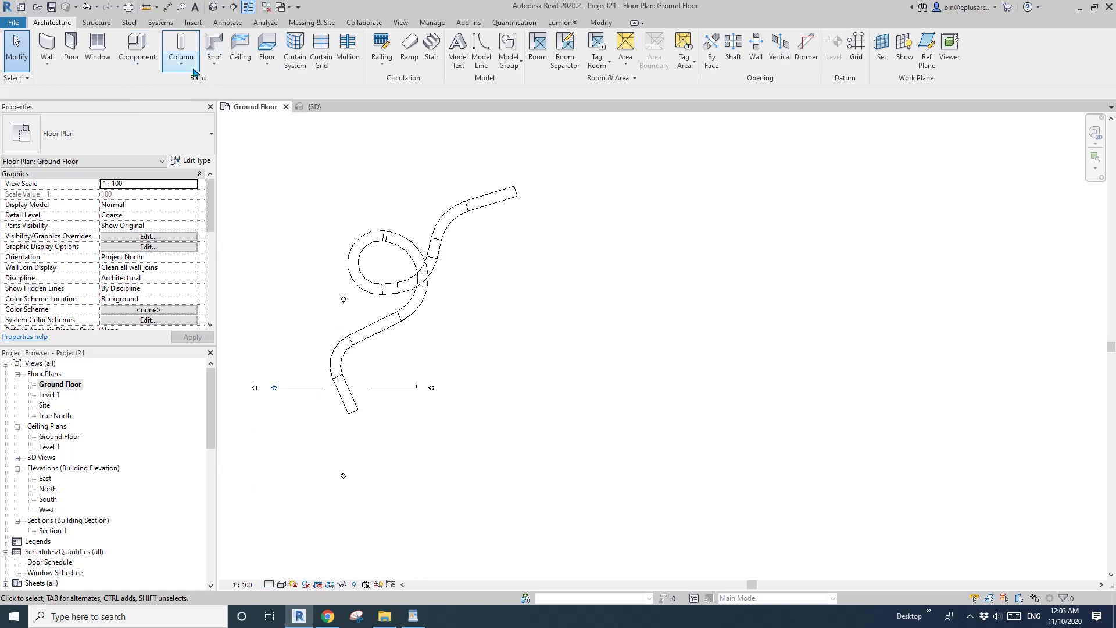
click(136, 61)
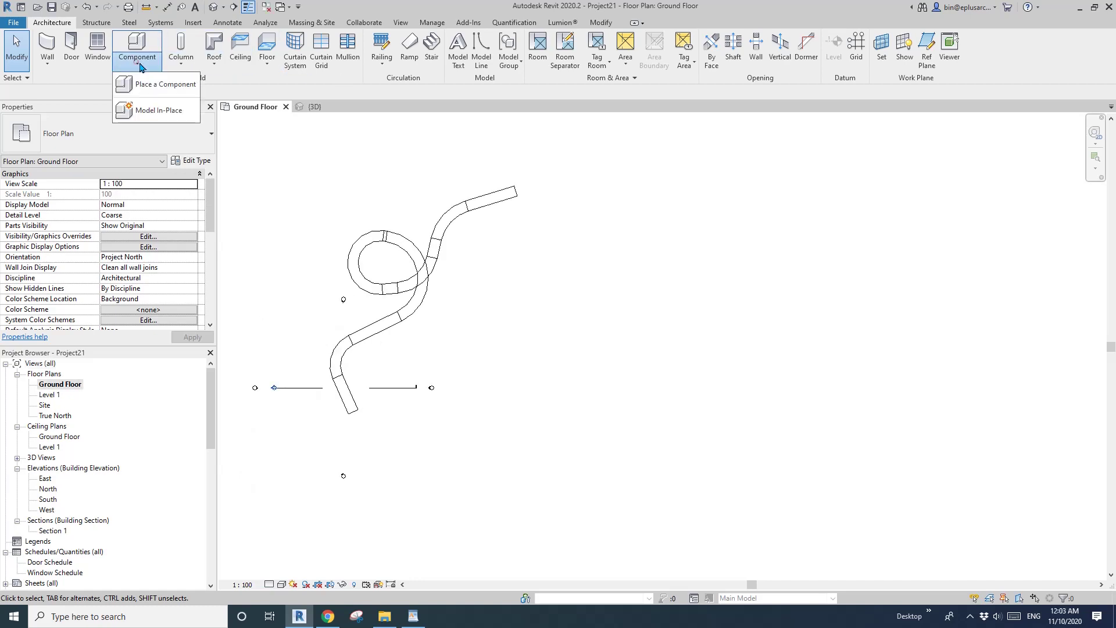
click(155, 112)
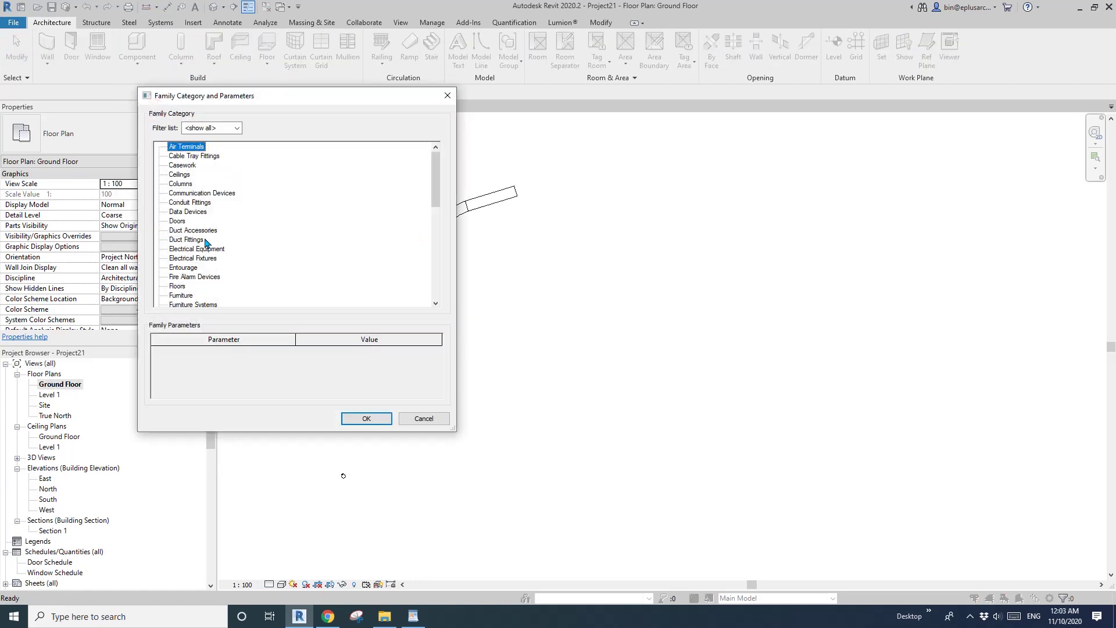
key(m)
click(365, 418)
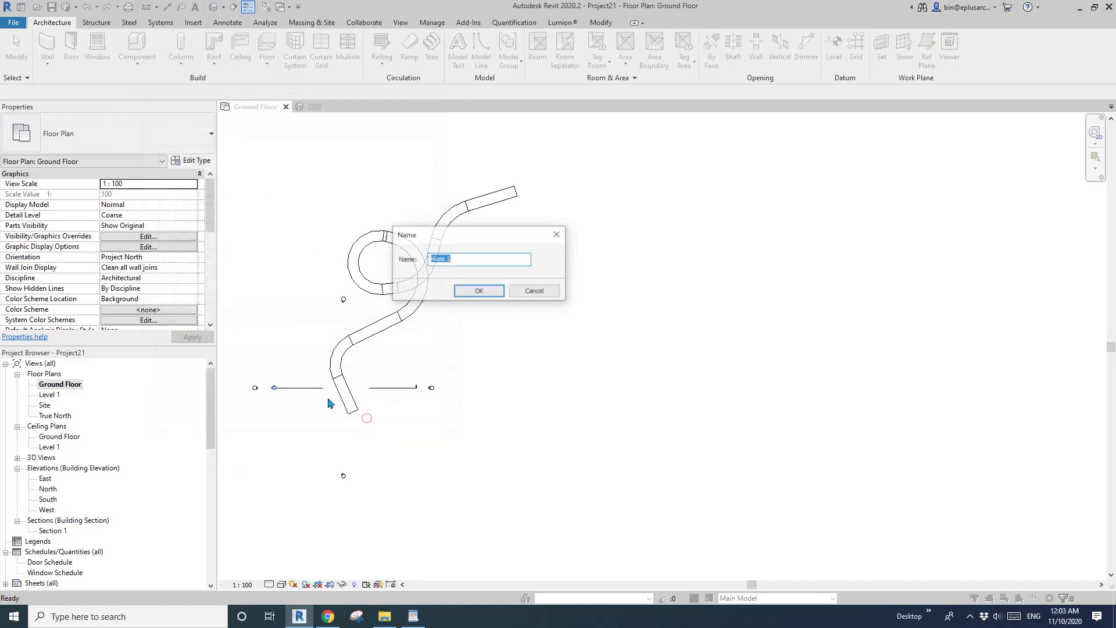
click(478, 291)
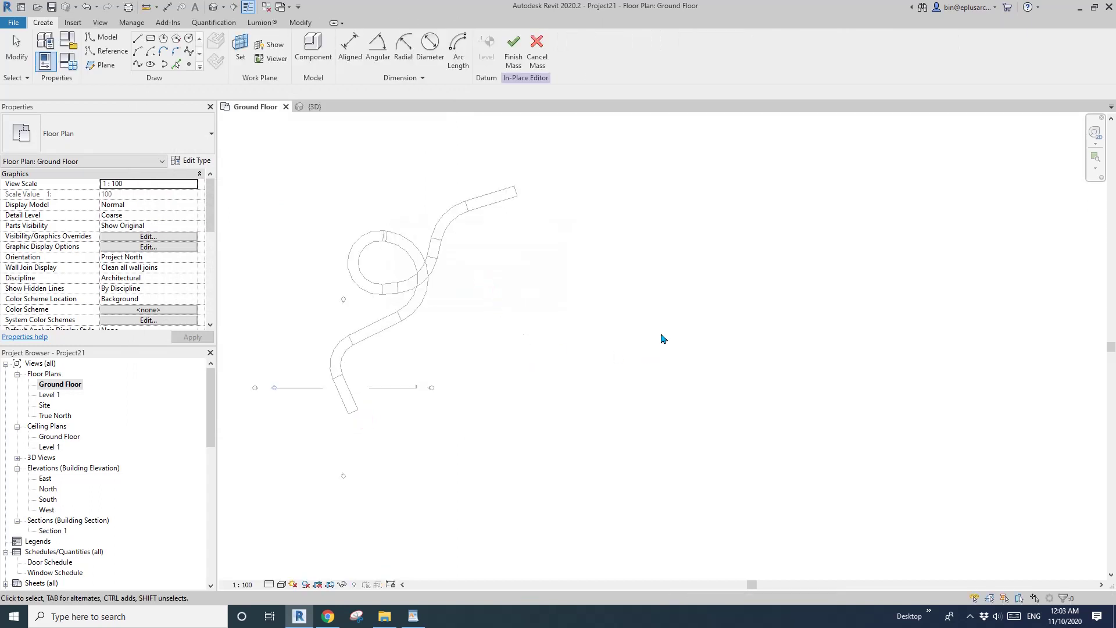
scroll(569, 354, up, 2)
middle_drag(566, 353, 577, 354)
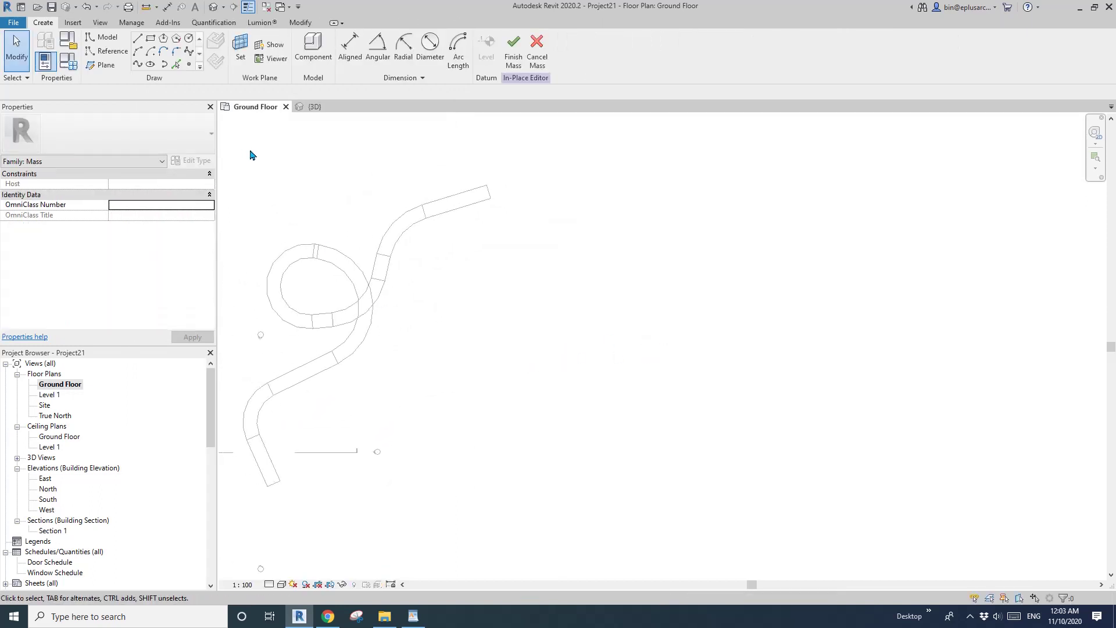
Step: Draw a looping reference spline beside the ramp on the Ground Floor placement plane
click(124, 53)
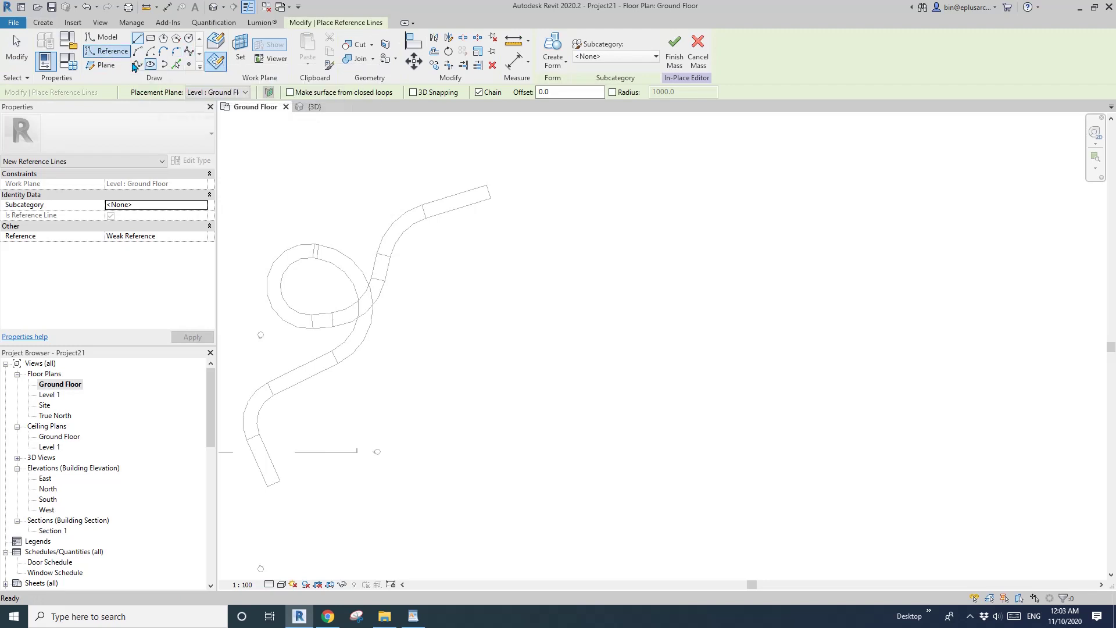
click(188, 53)
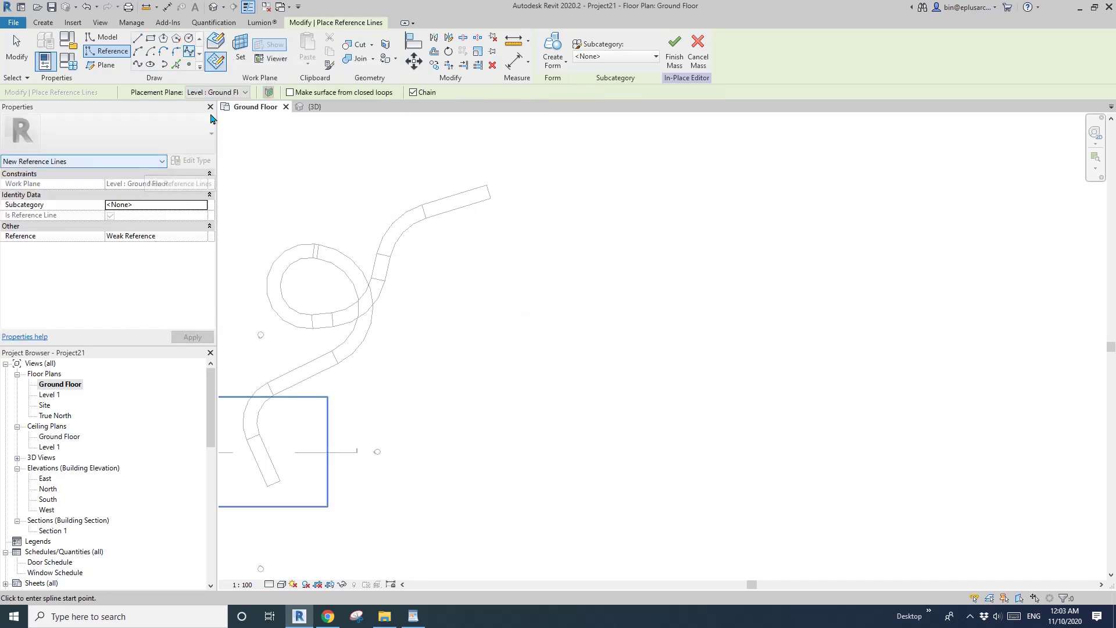
click(231, 93)
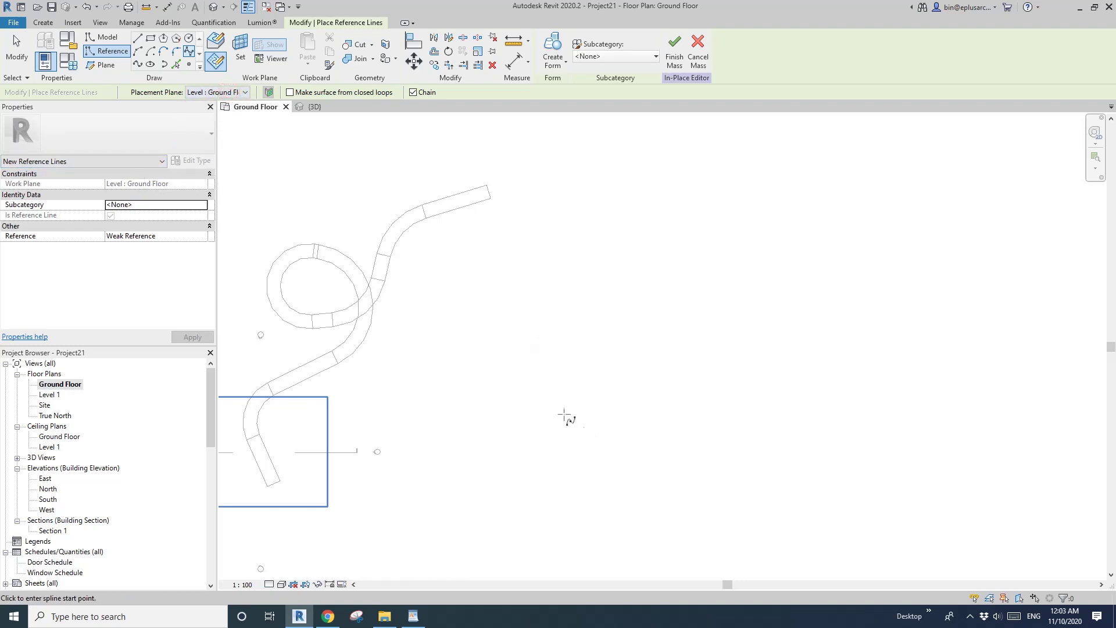
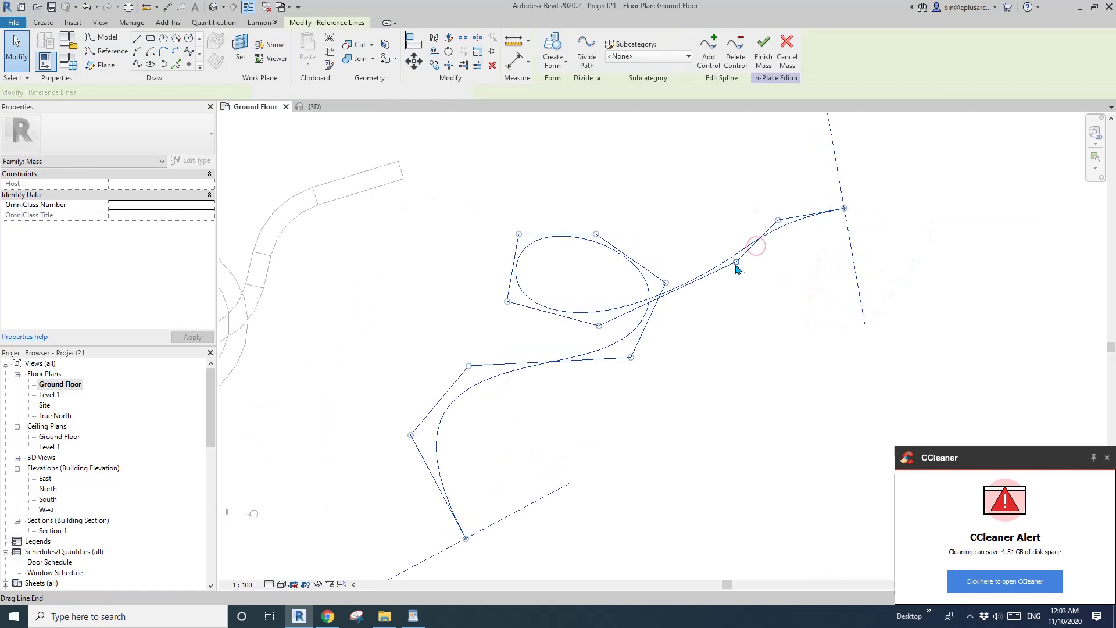
Step: Reshape the reference spline's upper tail by moving its control points
drag(714, 253, 709, 251)
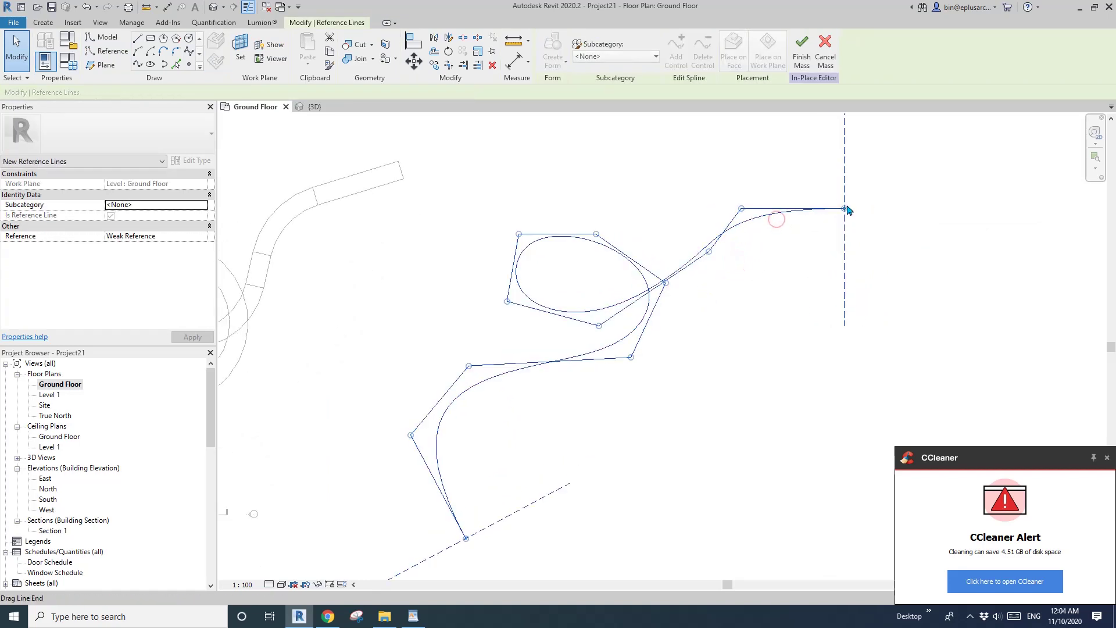
drag(806, 216, 807, 221)
drag(712, 225, 686, 274)
Step: Refine the reference spline's loop and lower bend by moving their control points for a smoother, rounder curve
scroll(581, 285, down, 1)
middle_drag(582, 285, 643, 254)
drag(640, 224, 651, 217)
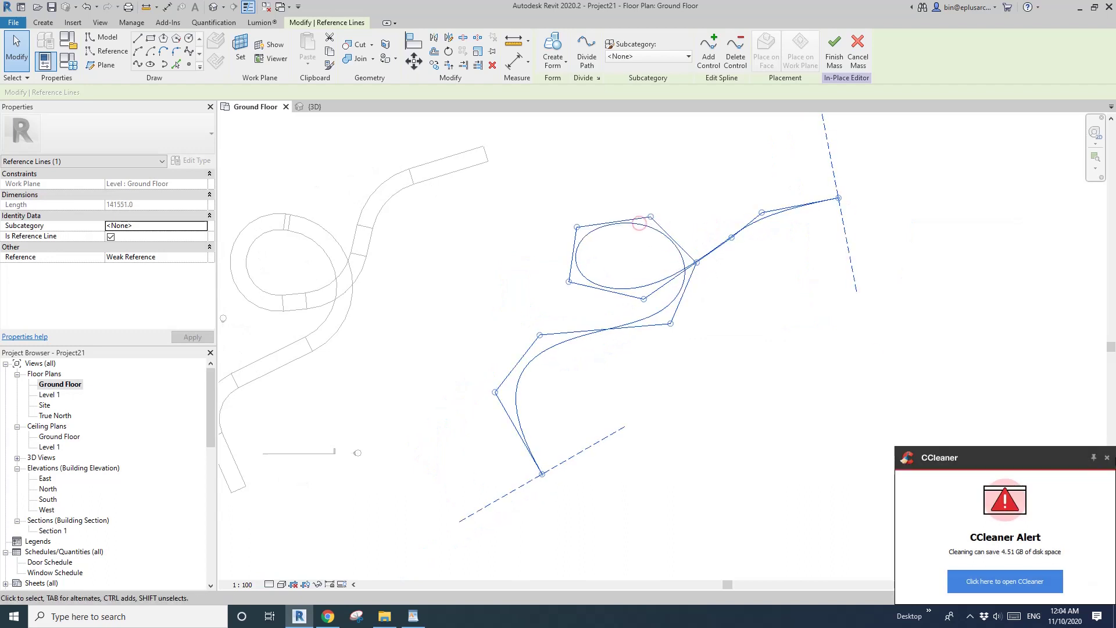
click(1107, 459)
drag(576, 228, 598, 218)
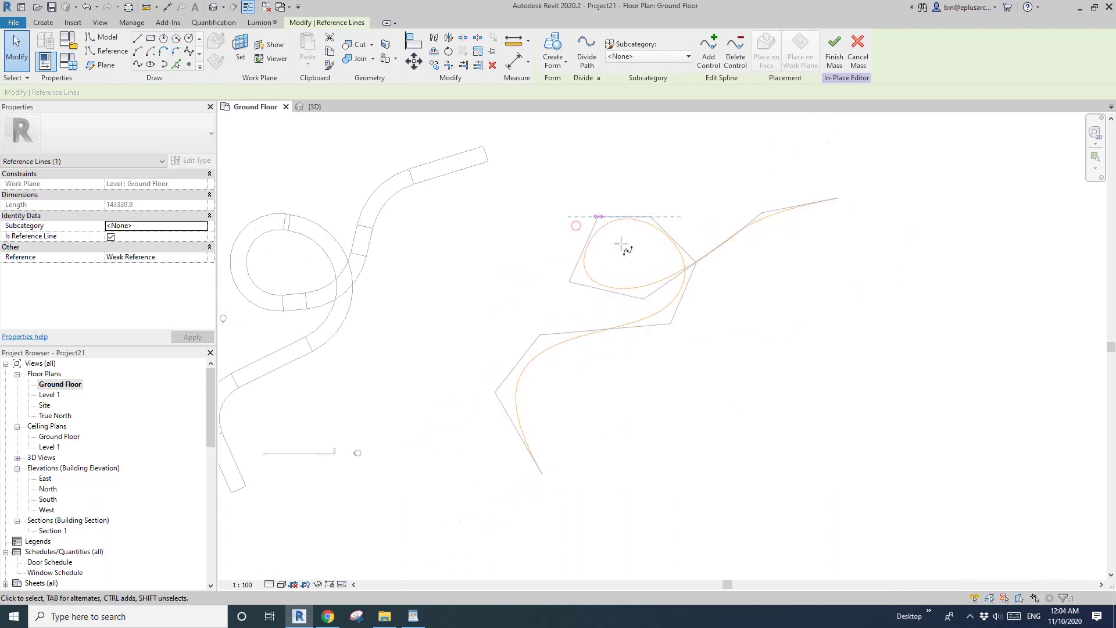
drag(643, 301, 642, 314)
drag(699, 270, 698, 269)
drag(671, 324, 667, 335)
drag(542, 335, 553, 335)
scroll(641, 384, down, 1)
middle_drag(642, 384, 660, 357)
click(672, 362)
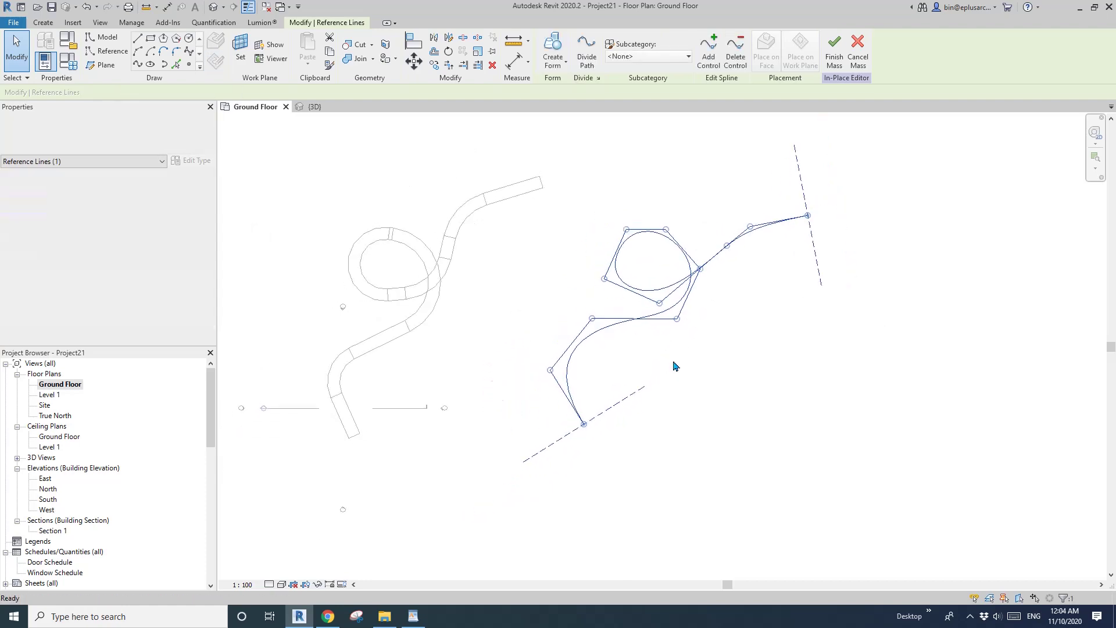
middle_drag(637, 303, 599, 323)
scroll(568, 302, up, 2)
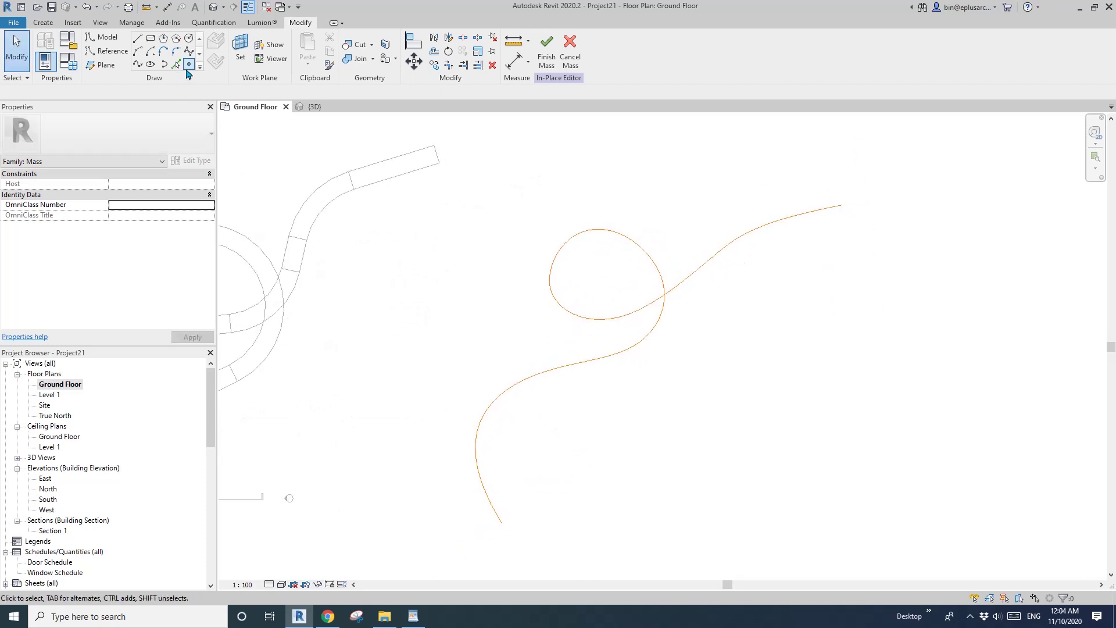
Step: Try moving the reference spline's control points in the 3D view
mouse_move(593, 375)
middle_down()
mouse_move(603, 369)
mouse_move(593, 370)
middle_up()
click(213, 7)
shift+middle_drag(396, 215, 697, 331)
mouse_move(827, 363)
shift+middle_down()
mouse_move(837, 374)
mouse_move(845, 364)
shift+middle_up()
click(846, 363)
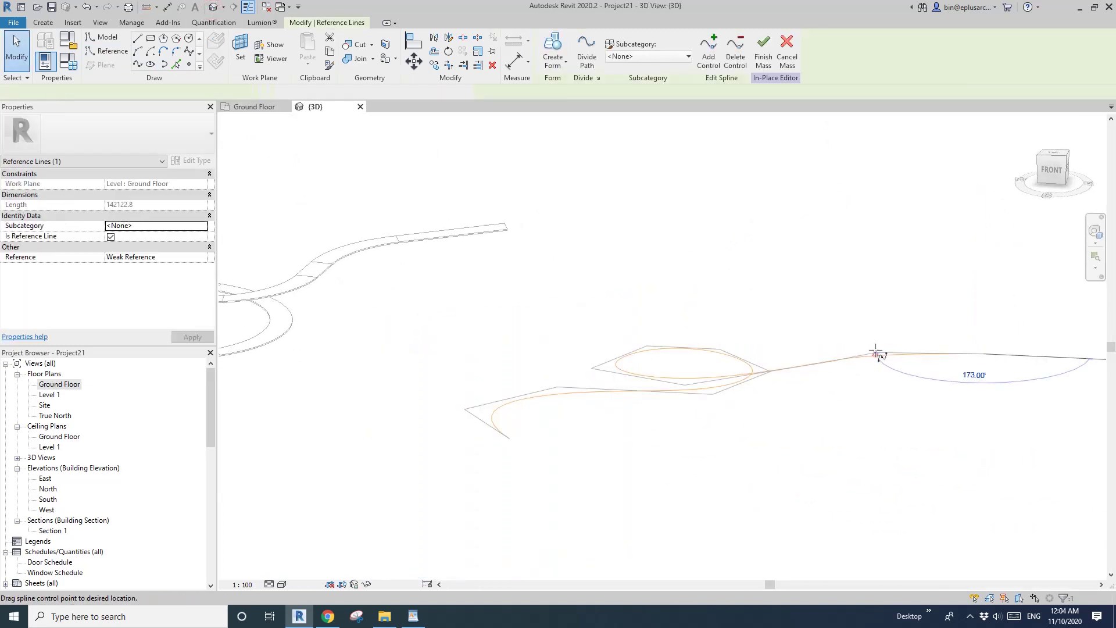
key(Escape)
shift+middle_drag(822, 384, 719, 383)
click(760, 381)
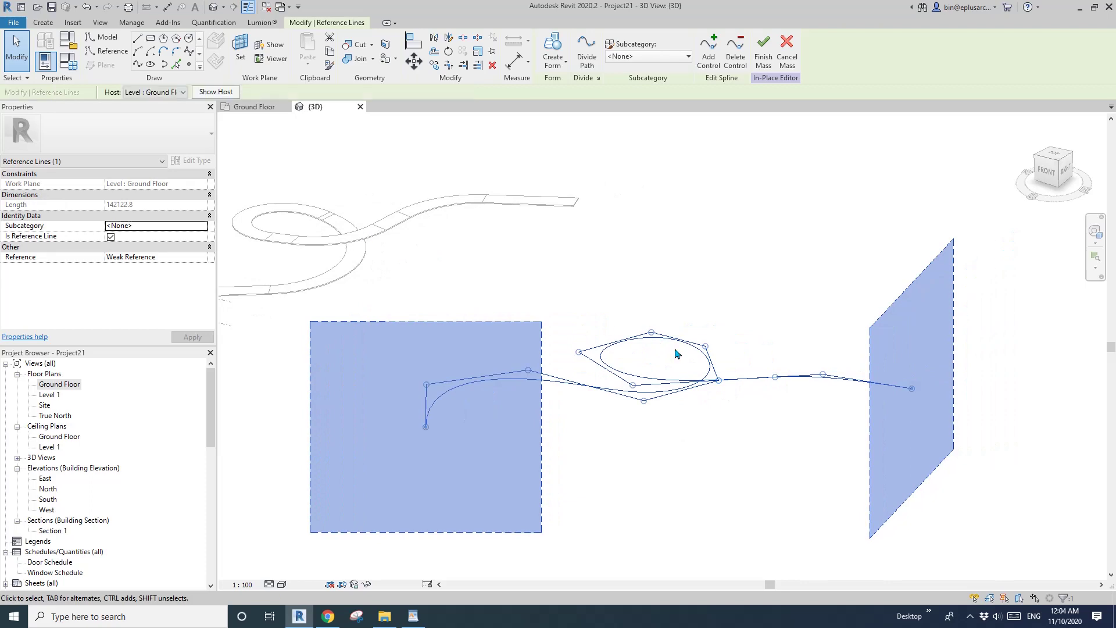
click(514, 332)
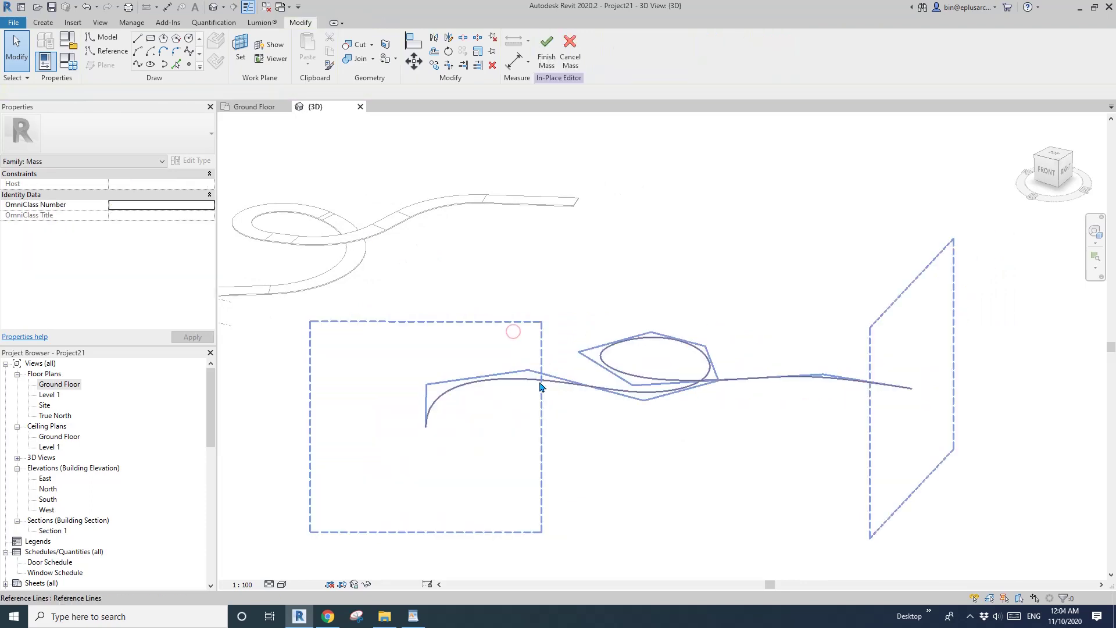
click(532, 378)
shift+middle_drag(802, 369, 782, 426)
click(511, 415)
Step: Delete the reference spline and return to the Ground Floor plan
double_click(60, 385)
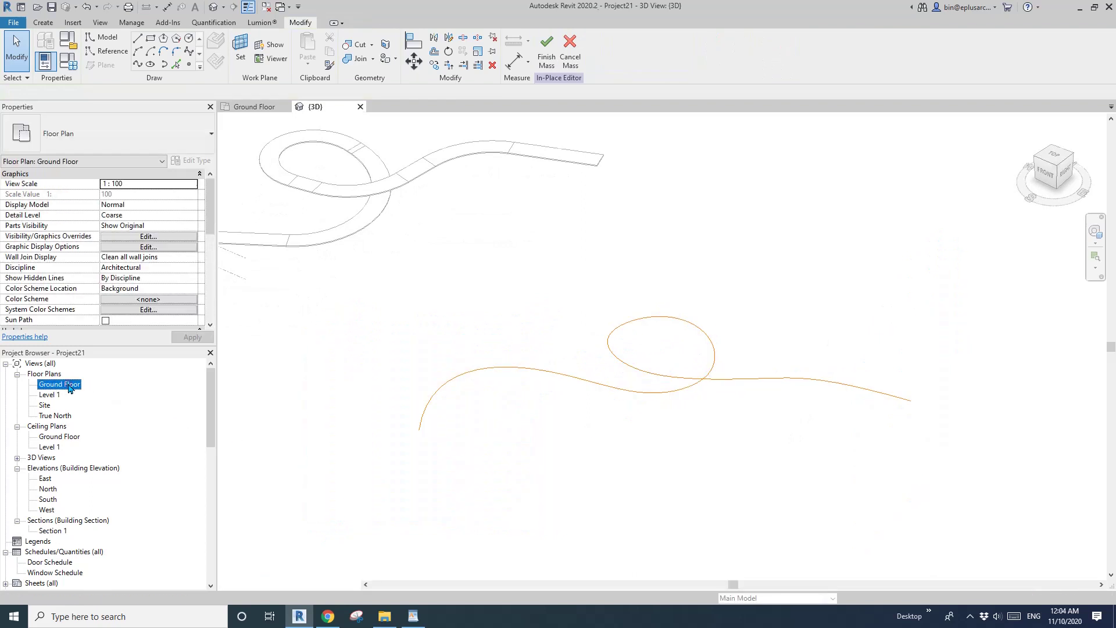
click(654, 295)
key(e)
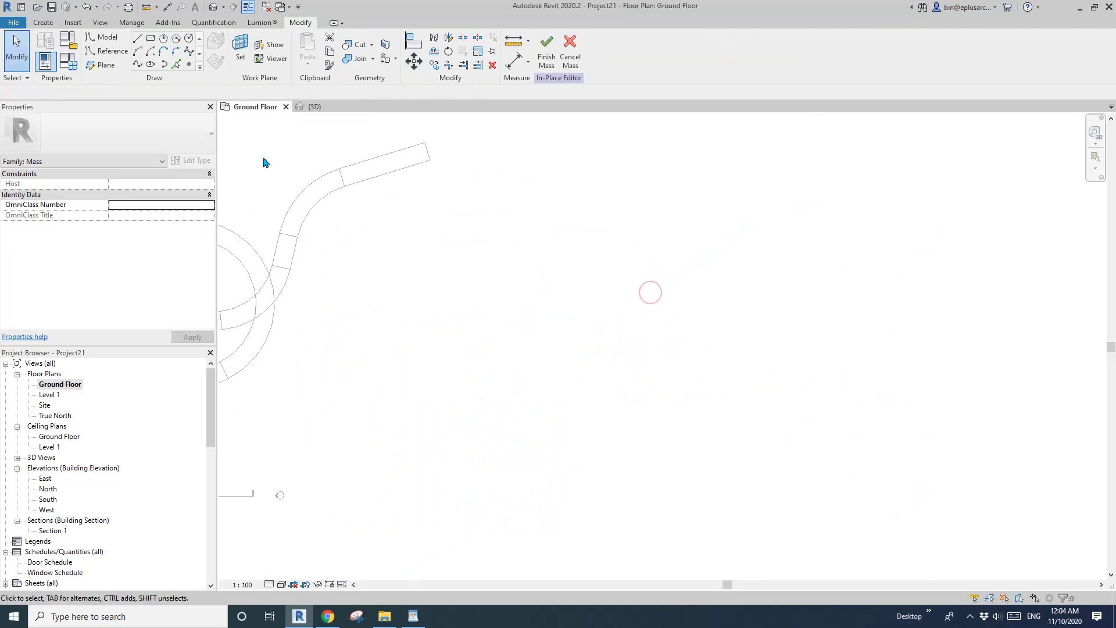
Step: Draw a reference spline through 11 points beside the existing ramp, with a lower bend, a single loop and a rising tail
click(100, 54)
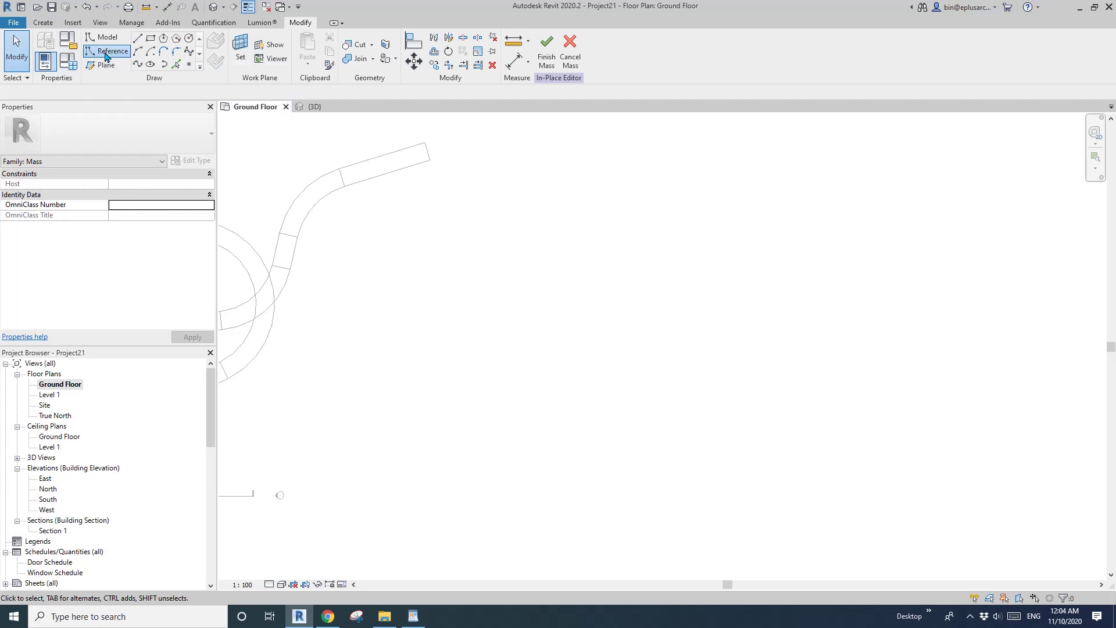
click(138, 65)
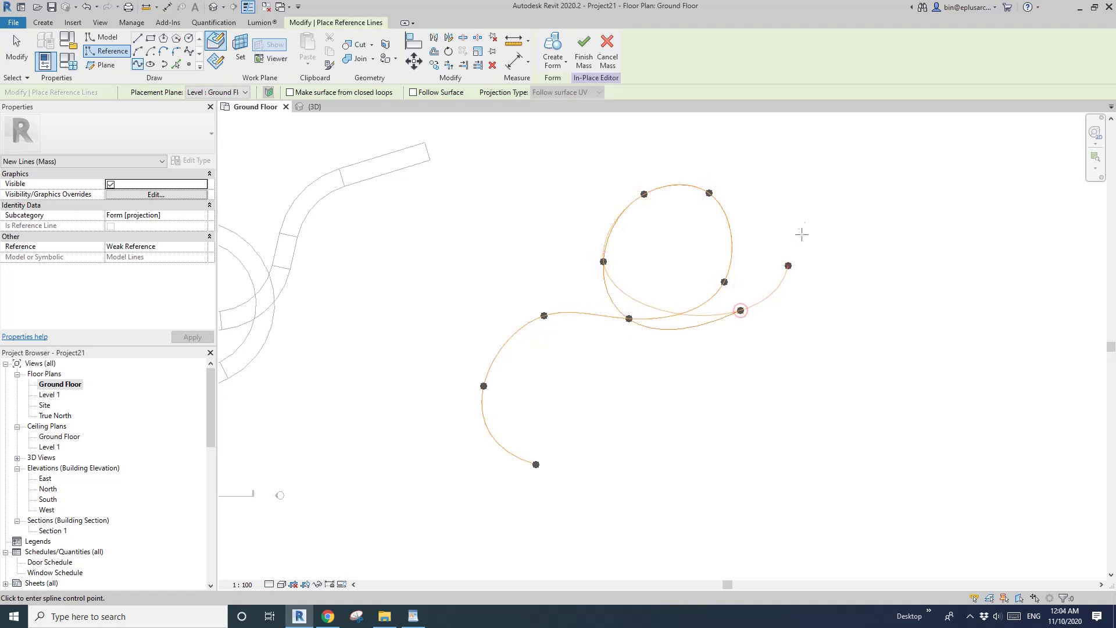
key(Escape)
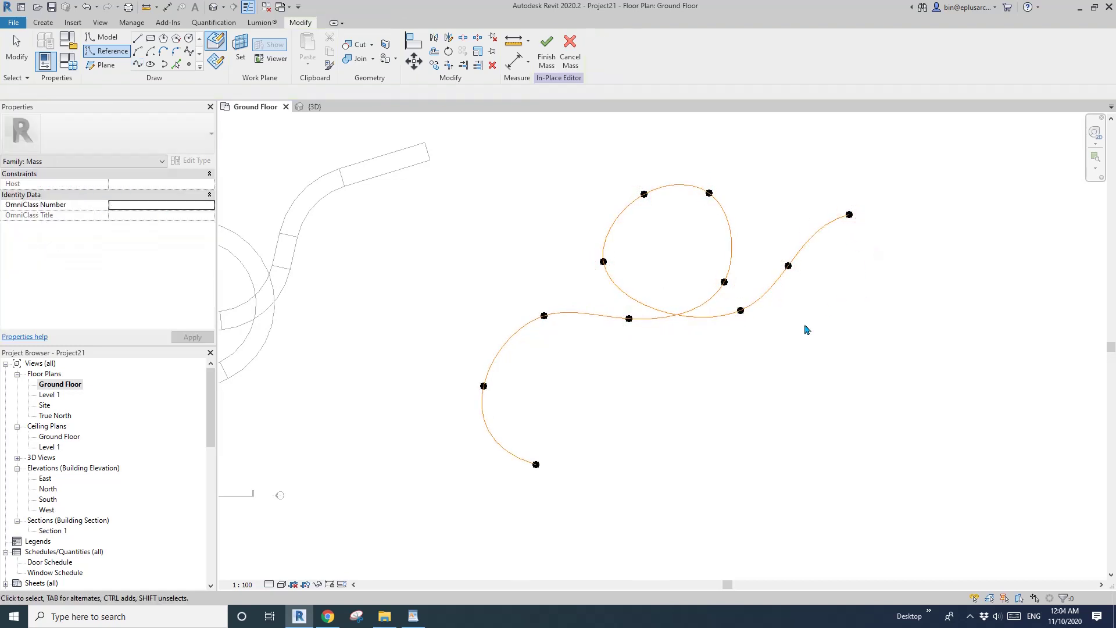
scroll(754, 364, down, 2)
key(Escape)
click(577, 434)
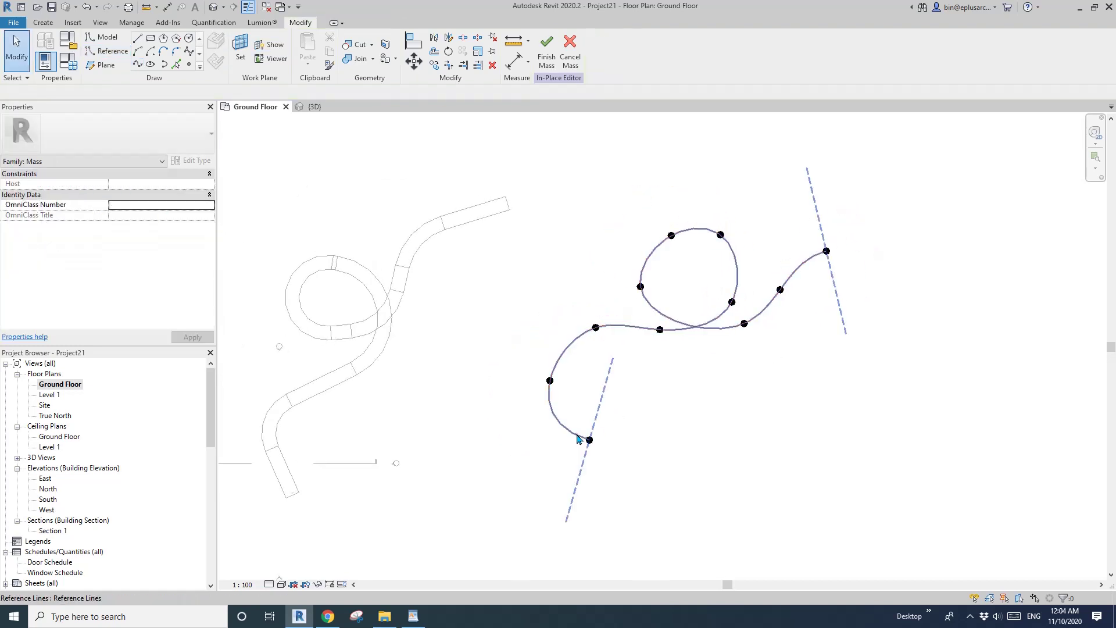
Step: In the 3D view, set the Offset of the spline's second control point from the lower-bend end to 500
click(214, 6)
shift+middle_drag(596, 354, 477, 332)
click(497, 367)
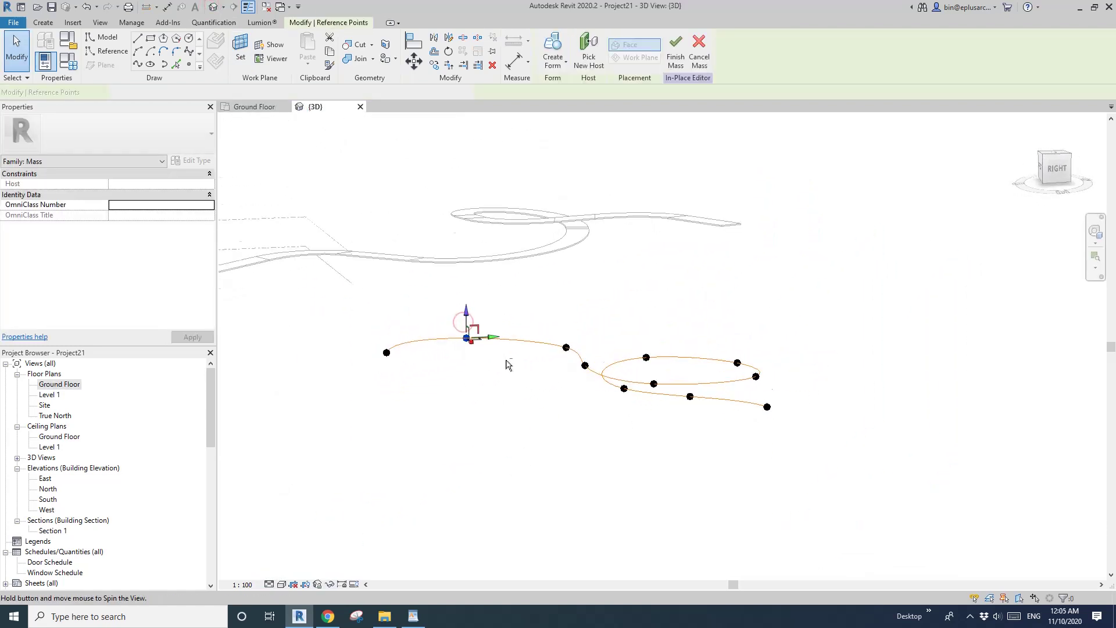
shift+middle_drag(509, 369, 491, 338)
click(157, 313)
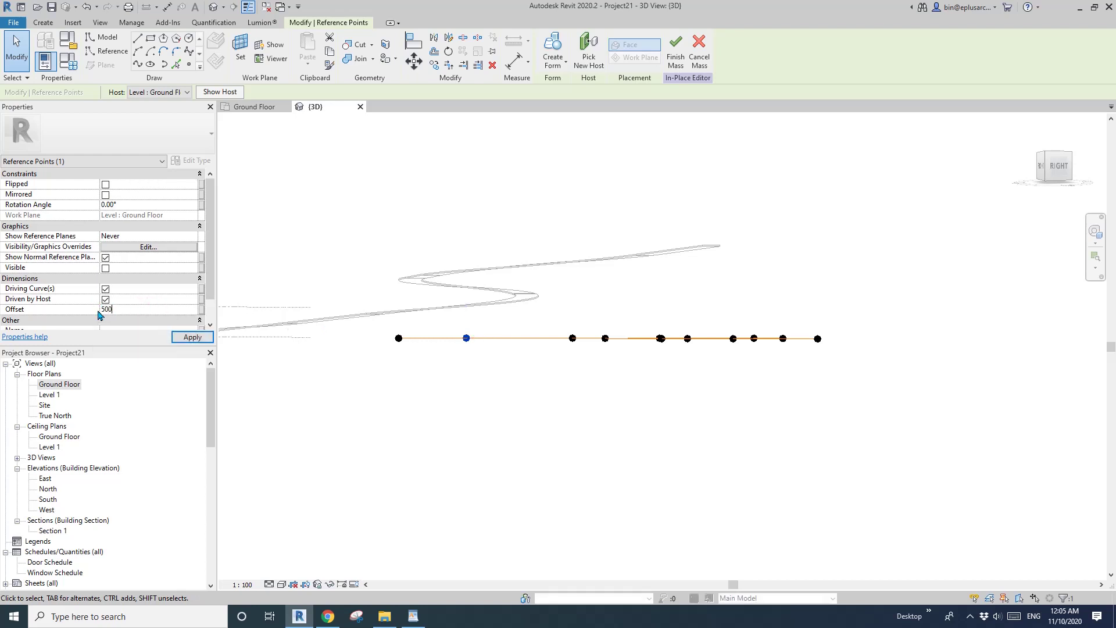
text(500)
key(Return)
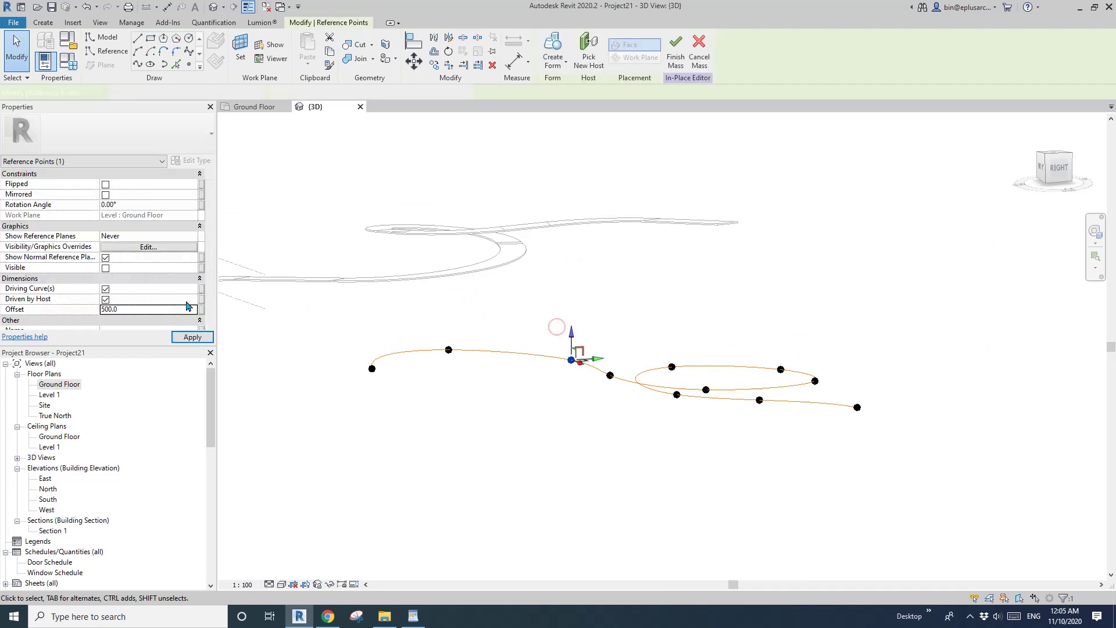
Step: Set the Offset of the spline's third control point to 1000 and the fourth to 1500
click(150, 312)
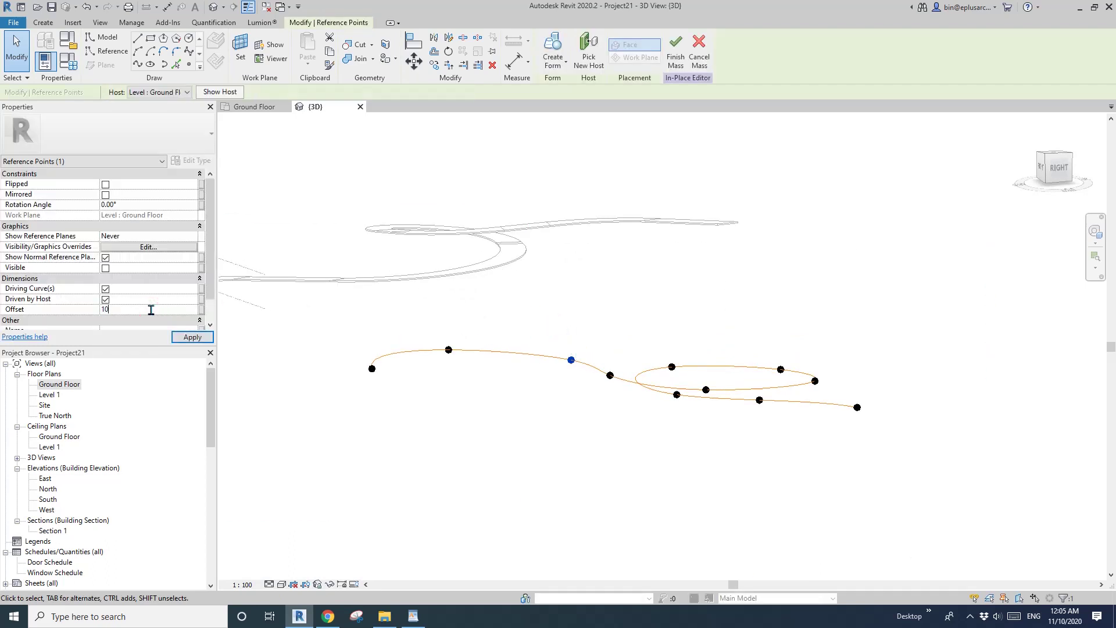
text(1000)
key(Return)
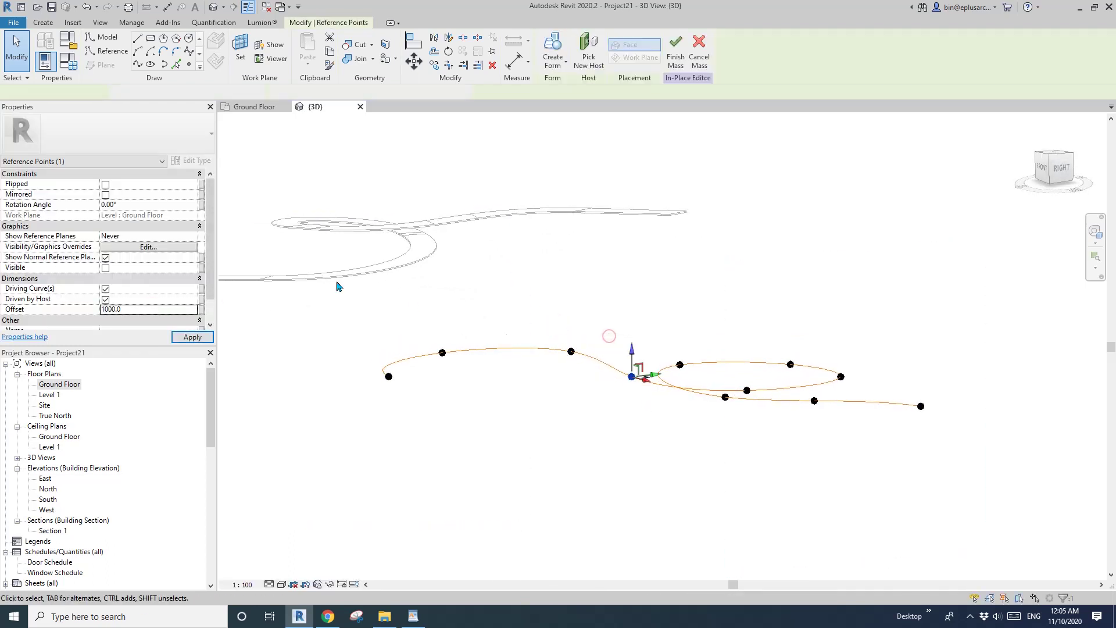
click(163, 311)
text(1)
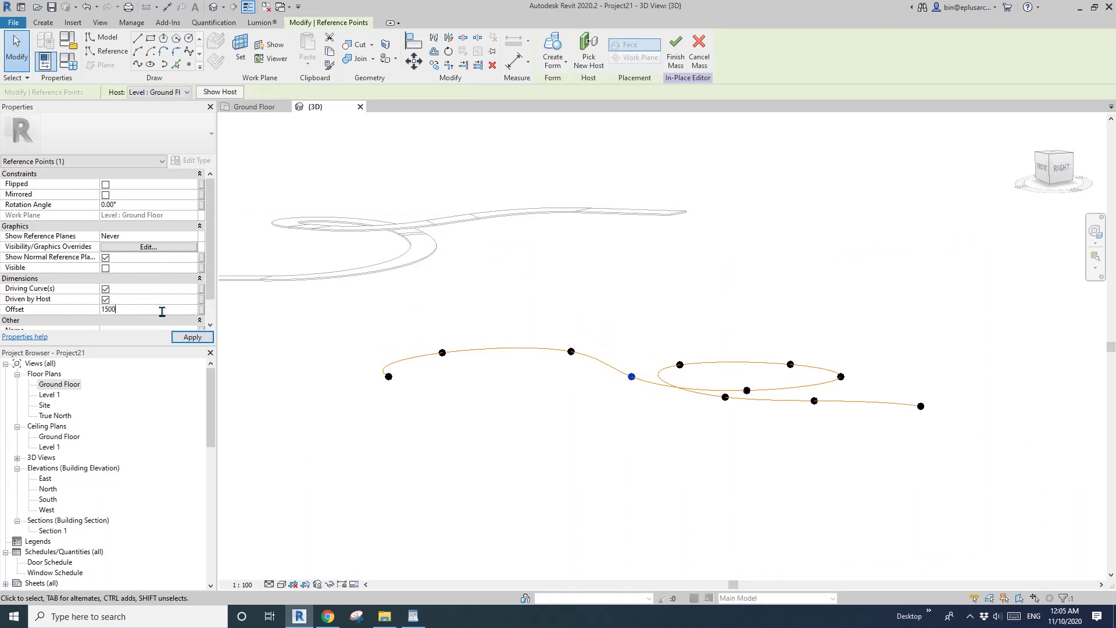
text(500)
key(Return)
Step: Set the Offset of the spline's fifth control point to 2000 and the sixth to 2500
scroll(692, 386, up, 3)
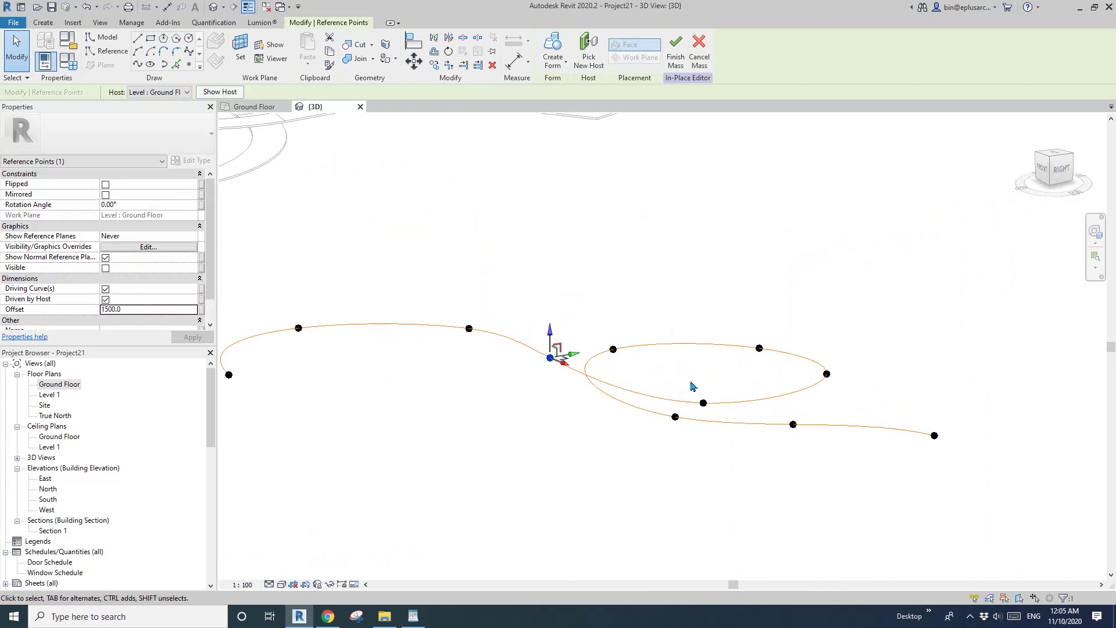
click(704, 403)
click(163, 310)
text(200)
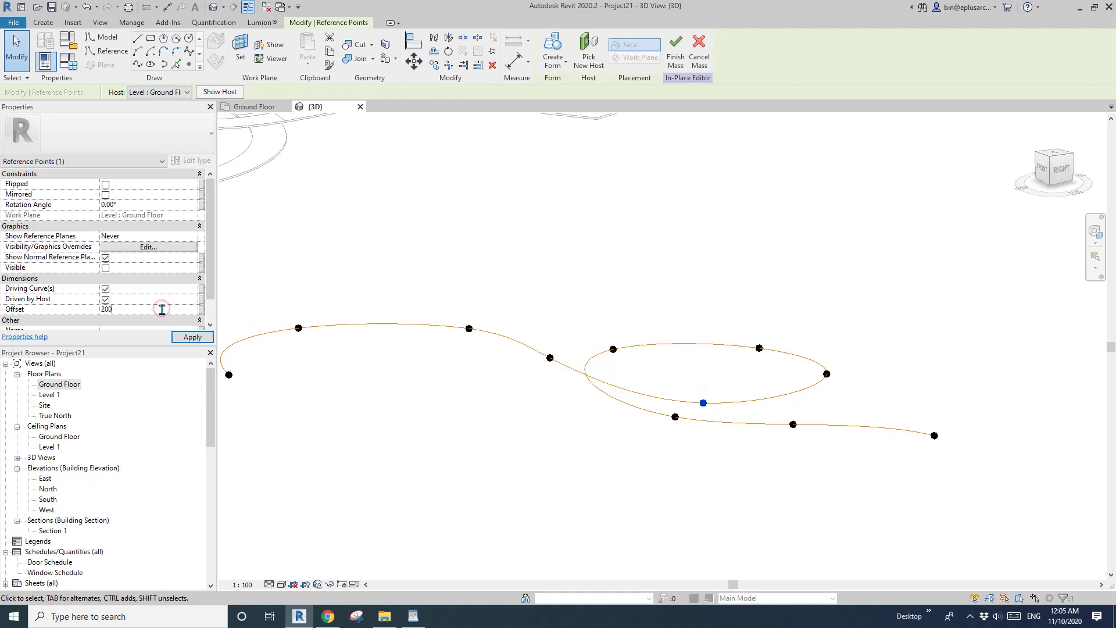
drag(812, 335, 847, 400)
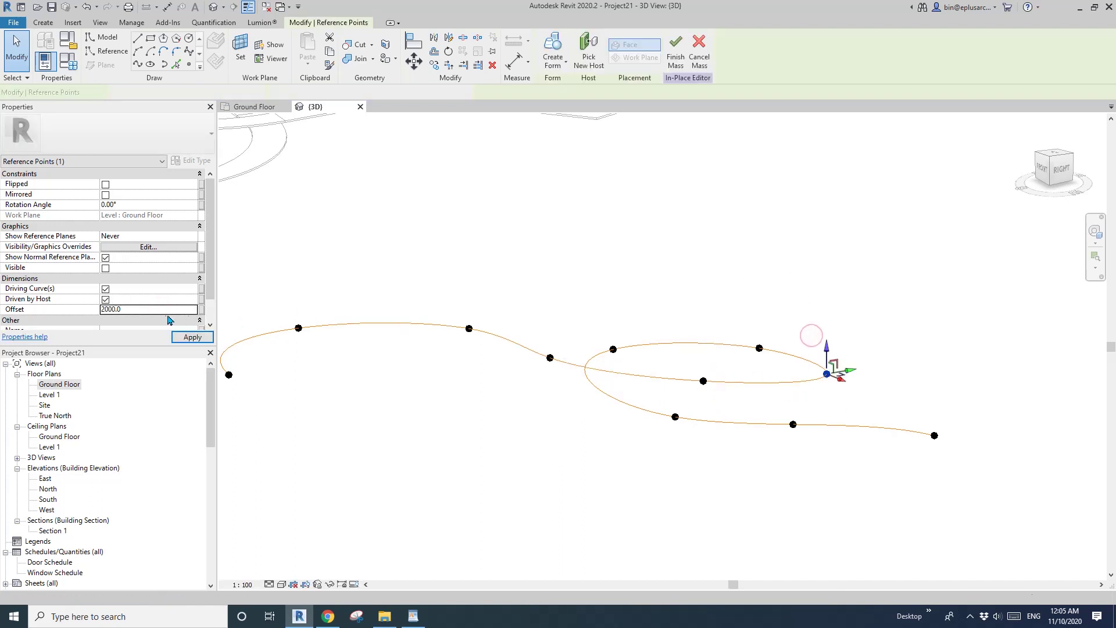
click(162, 313)
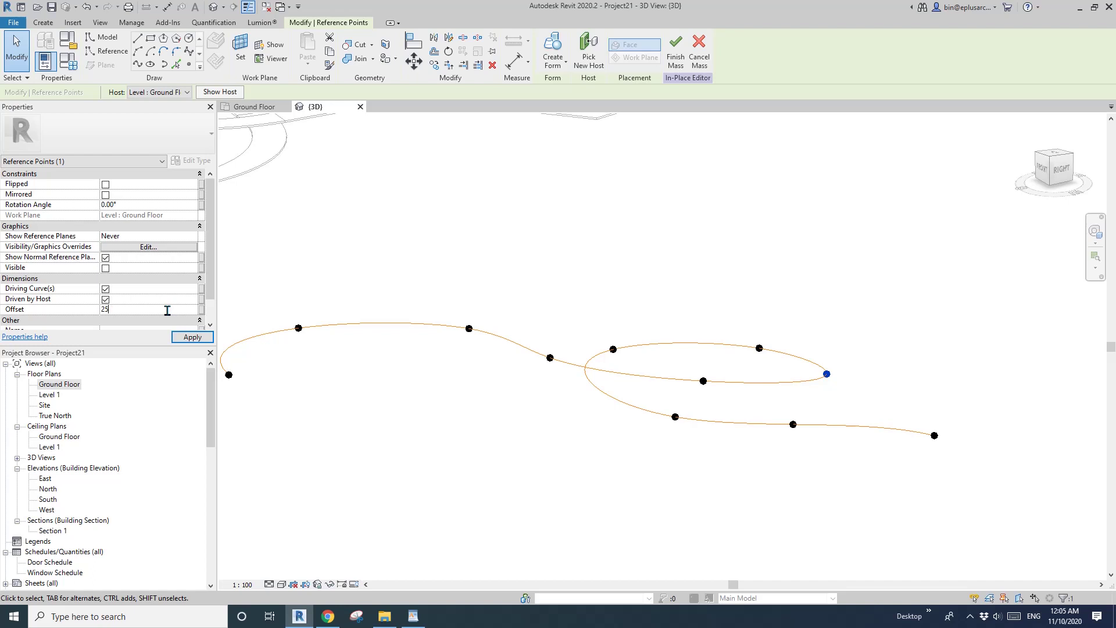
Step: Set the Offset of the loop's seventh control point to 3000 and the eighth to 3500
drag(730, 322, 778, 371)
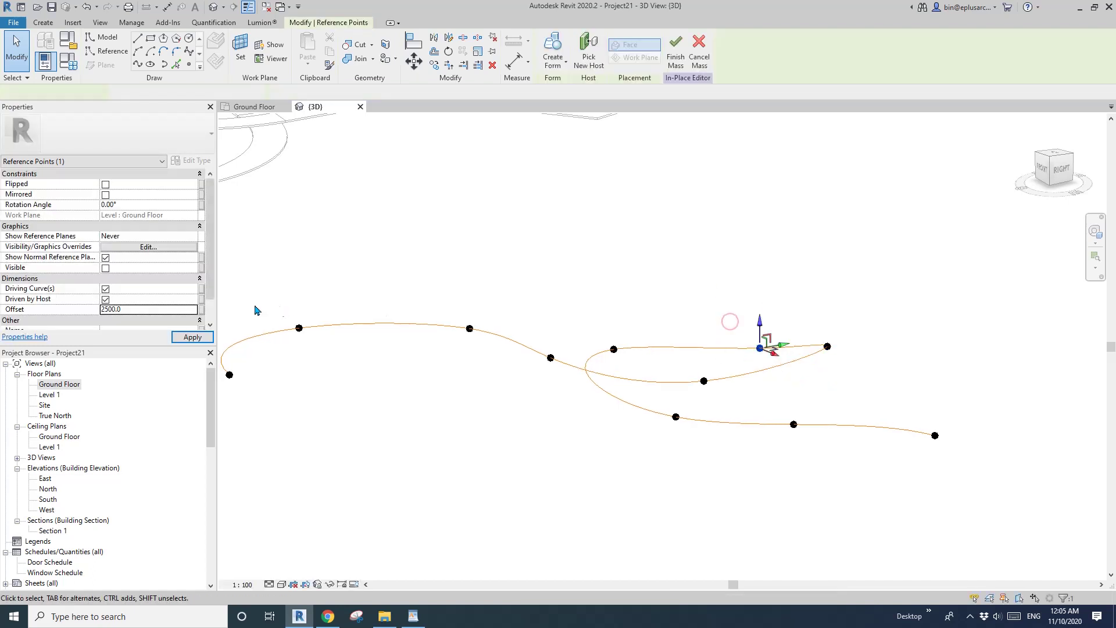
click(147, 313)
text(3)
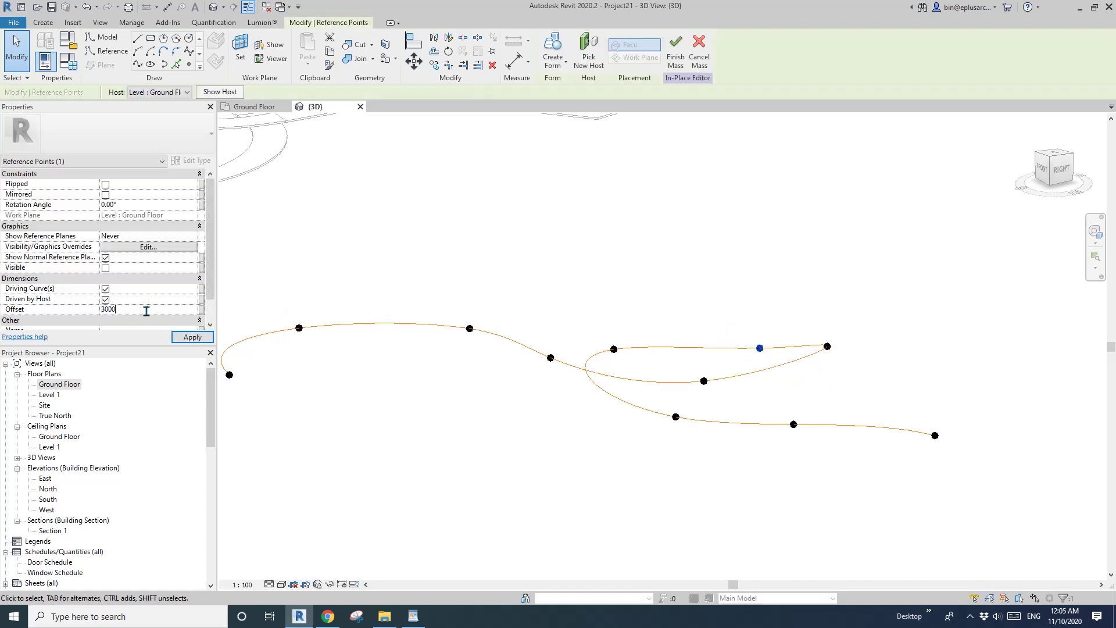
drag(592, 316, 642, 374)
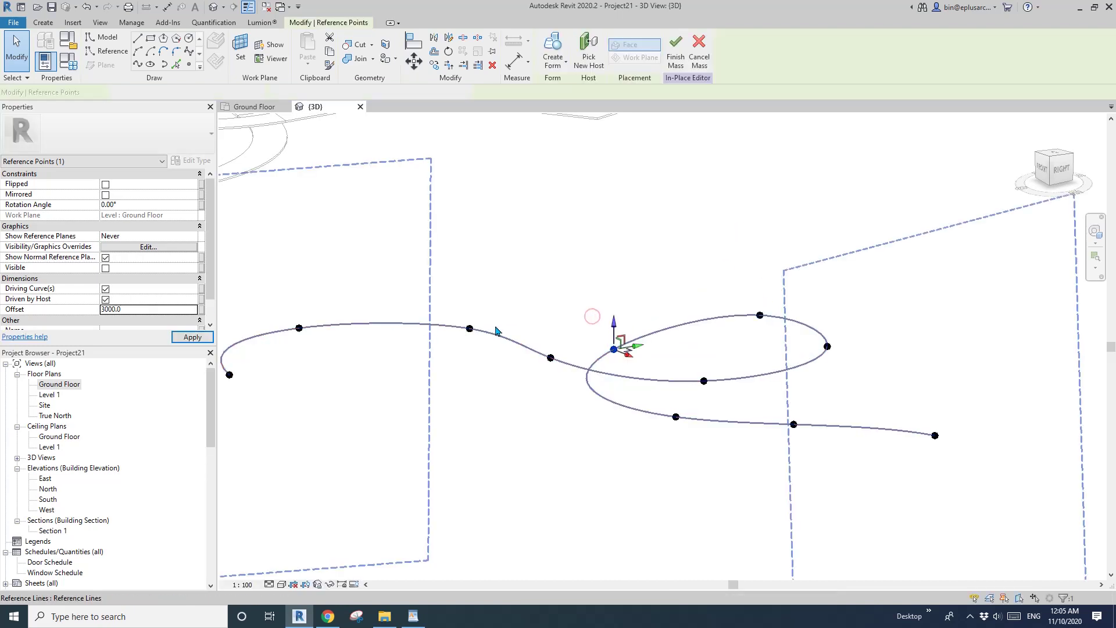
click(151, 310)
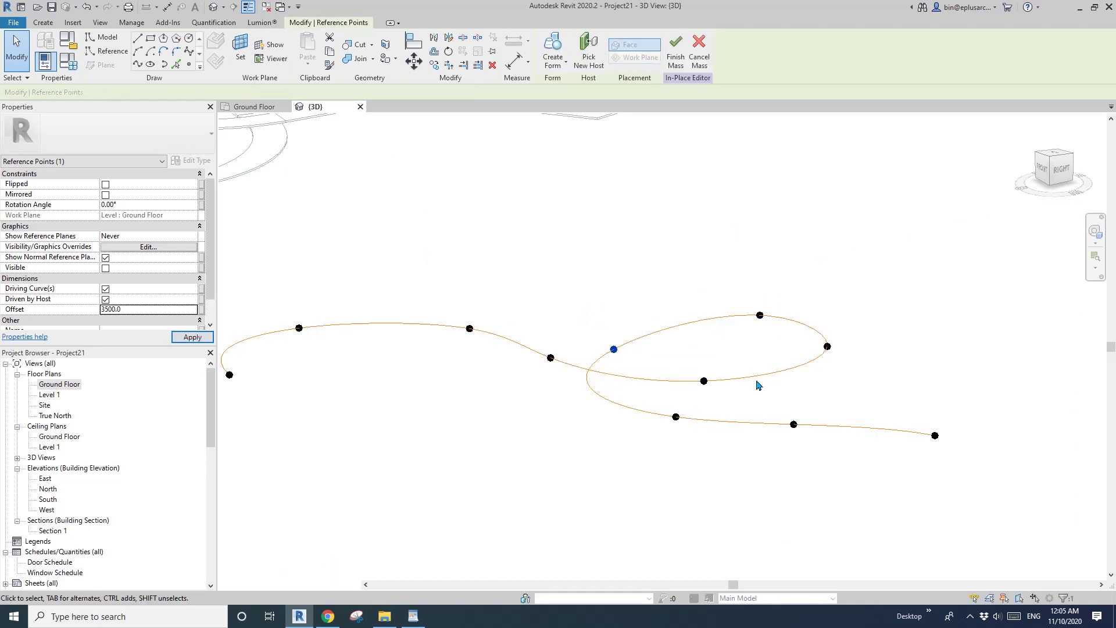
Step: Set the Offset of the spline's ninth control point to 4000 and the tenth to 4500
click(676, 417)
click(167, 310)
text(4000)
drag(772, 396, 813, 440)
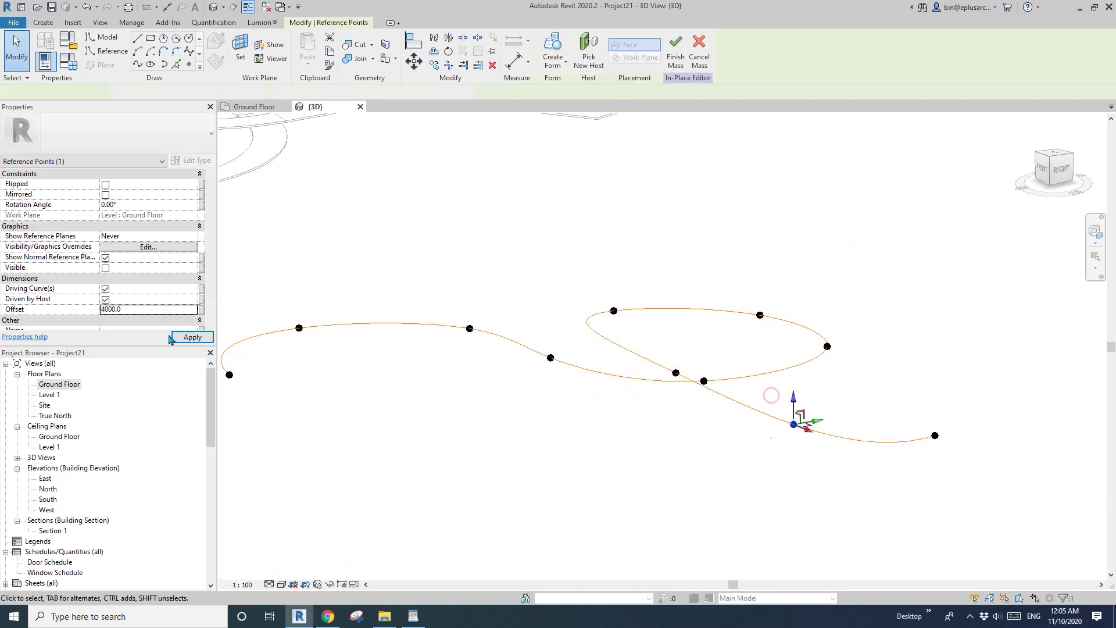
click(160, 310)
text(4500)
Step: Raise the Offset of the spline's final control point, continuing the same incremental rise along the path
drag(902, 386, 950, 456)
click(163, 310)
text(5)
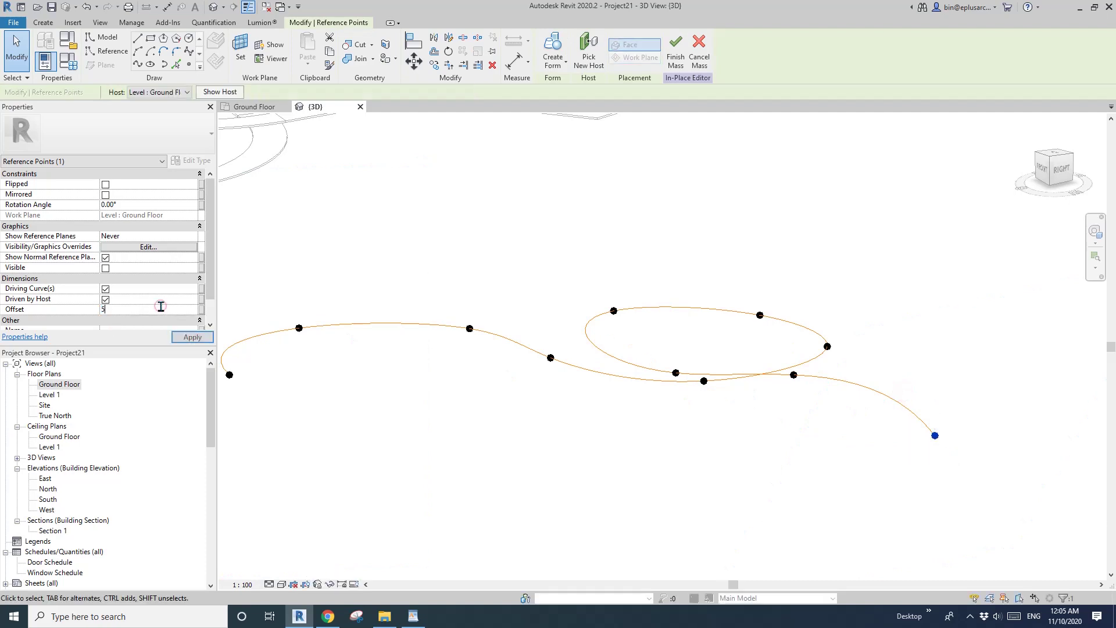
click(718, 268)
Step: Place a reference point on the spline between its first two control points
scroll(717, 279, down, 2)
shift+middle_drag(716, 324, 831, 300)
scroll(666, 314, up, 1)
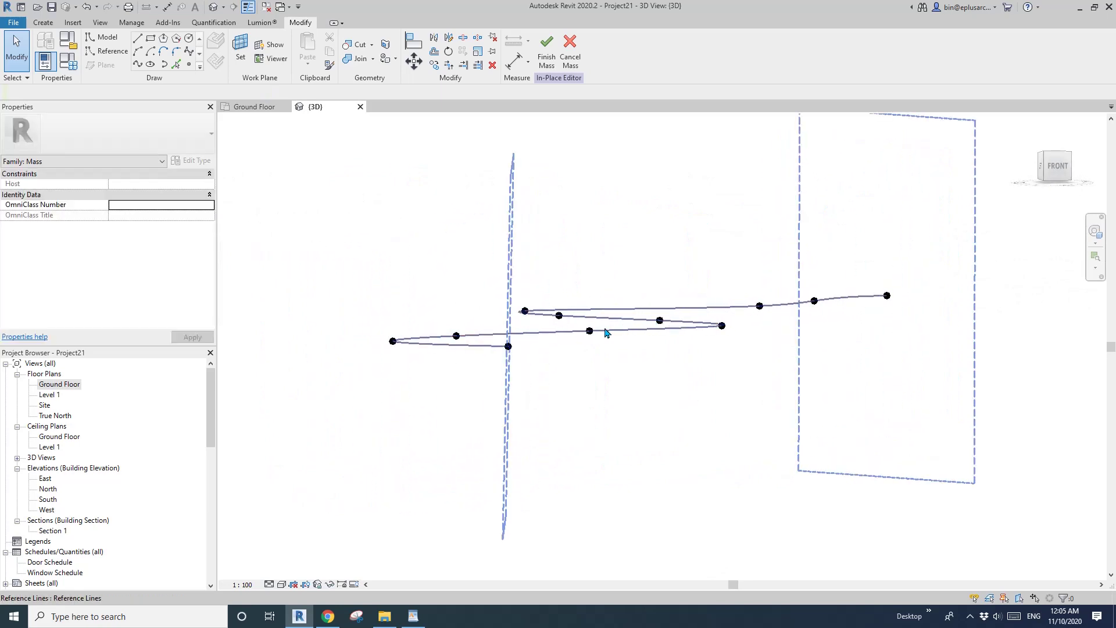
shift+middle_drag(620, 323, 393, 284)
middle_drag(567, 340, 543, 339)
scroll(544, 341, up, 1)
click(189, 65)
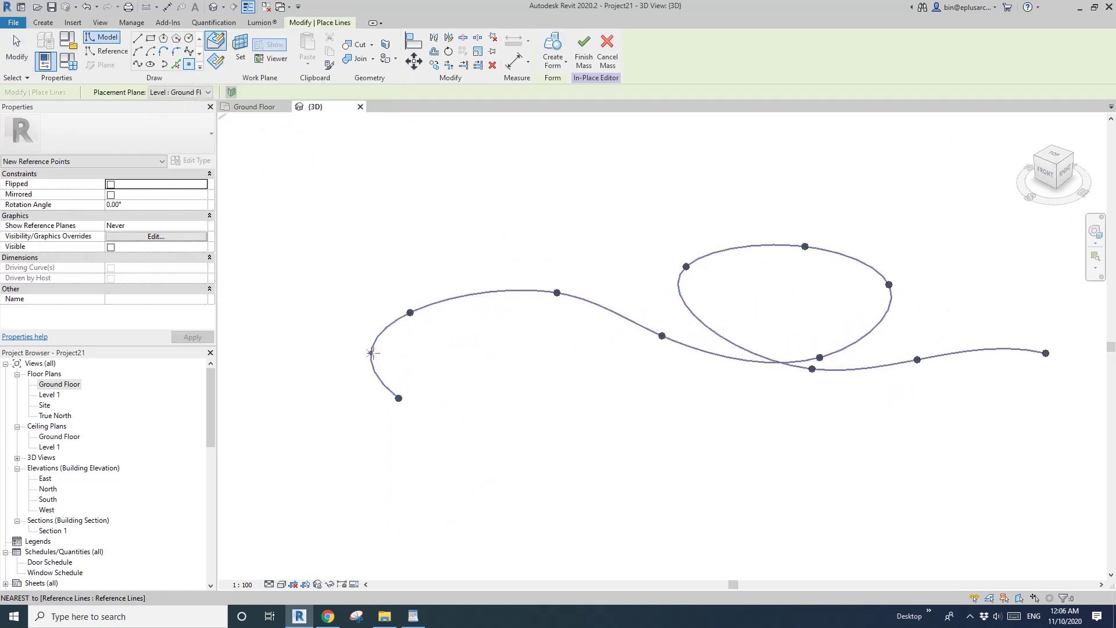
Step: Set the new reference point's plane as work plane and draw a reference-line rectangle about 4100 long around the point
click(109, 52)
click(151, 40)
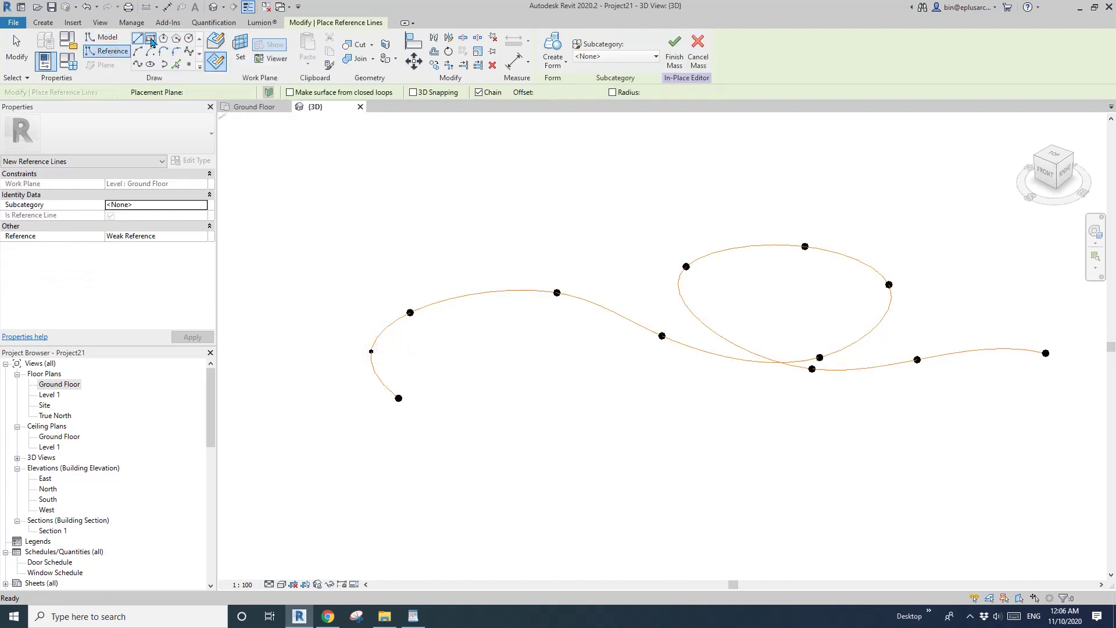
click(241, 49)
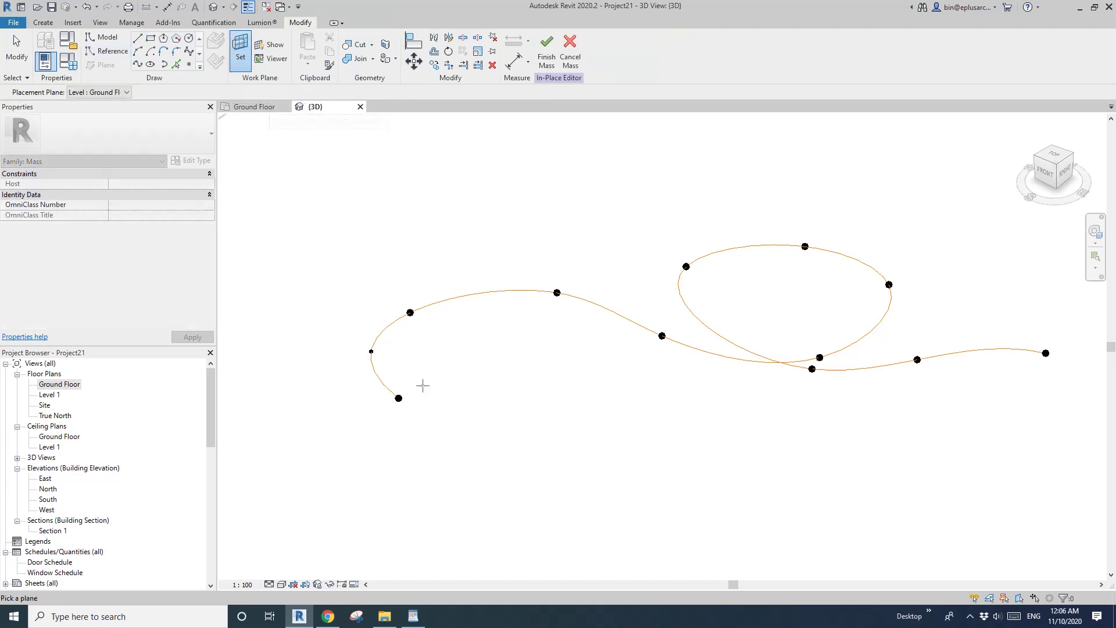
scroll(384, 366, up, 2)
click(363, 343)
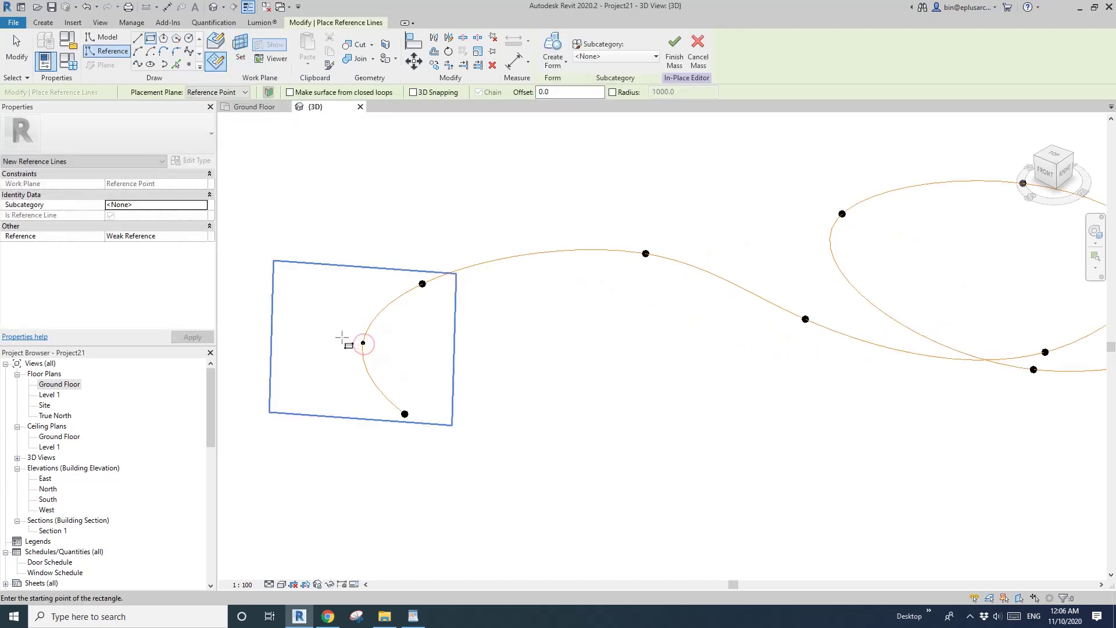
click(398, 348)
scroll(429, 366, up, 4)
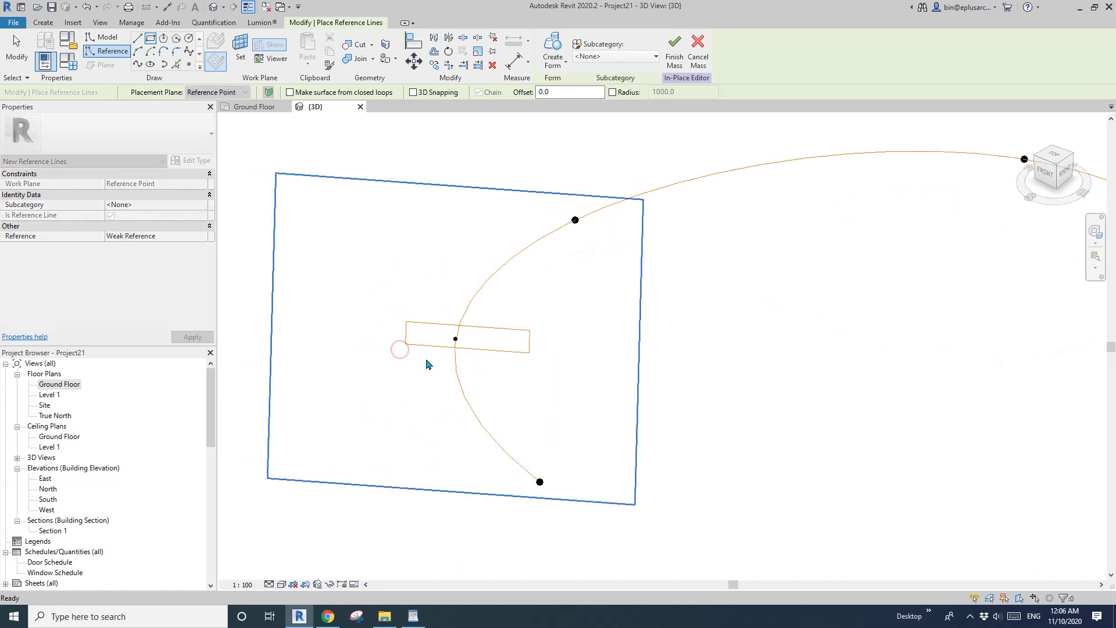
key(Escape)
click(419, 312)
key(Escape)
Step: Move the rectangular profile down so its upper edge meets the reference point on the spline
scroll(476, 317, up, 1)
click(501, 323)
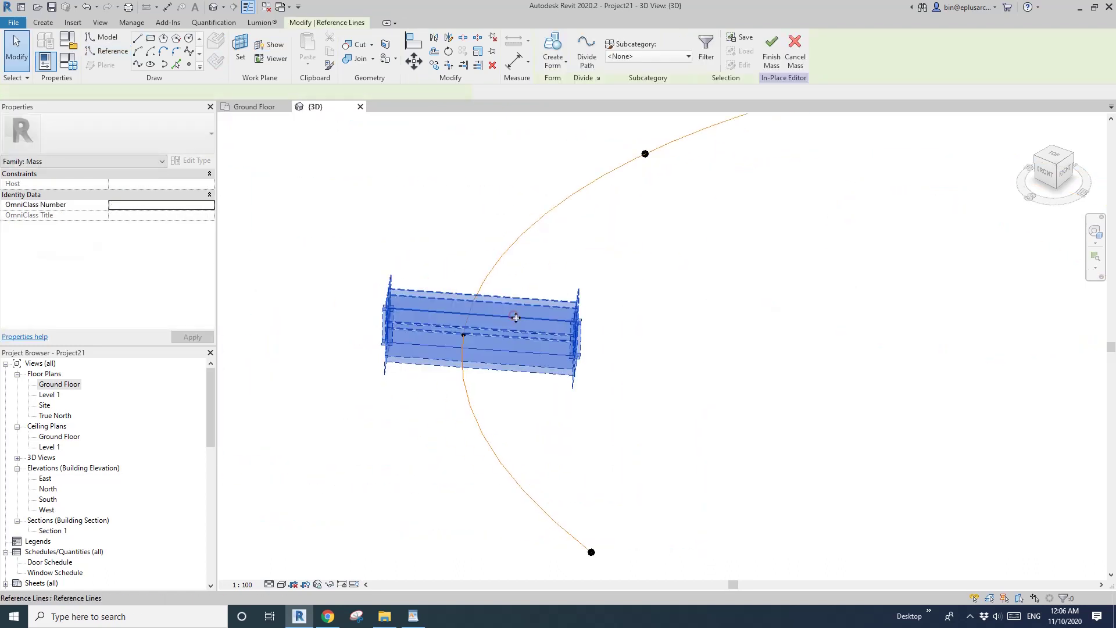
key(m)
key(v)
click(480, 319)
scroll(479, 317, up, 2)
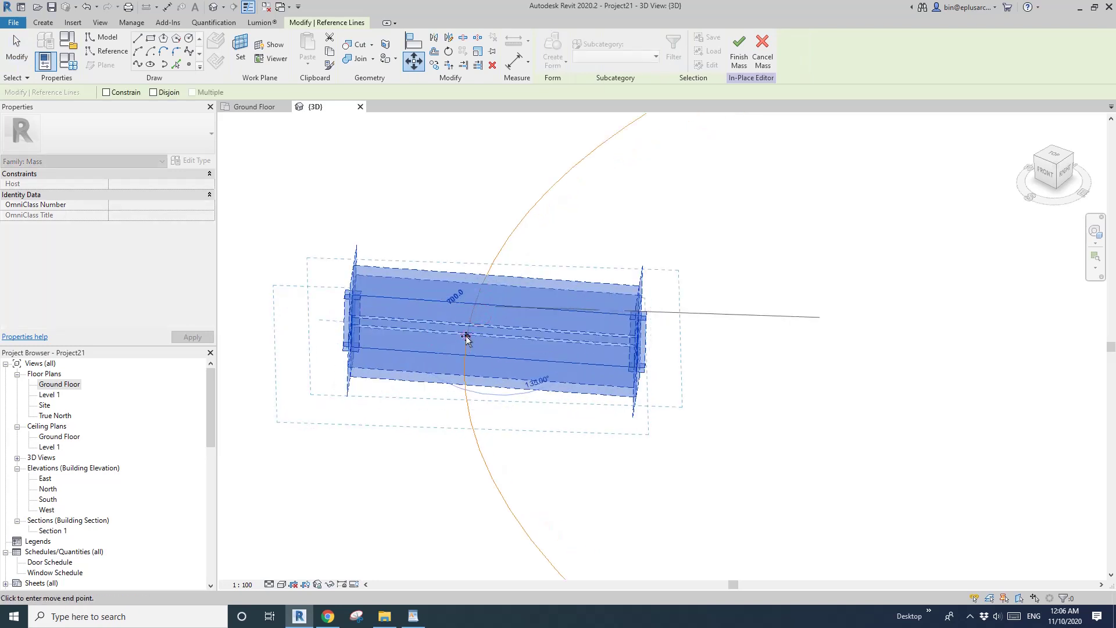
key(Escape)
scroll(459, 341, up, 3)
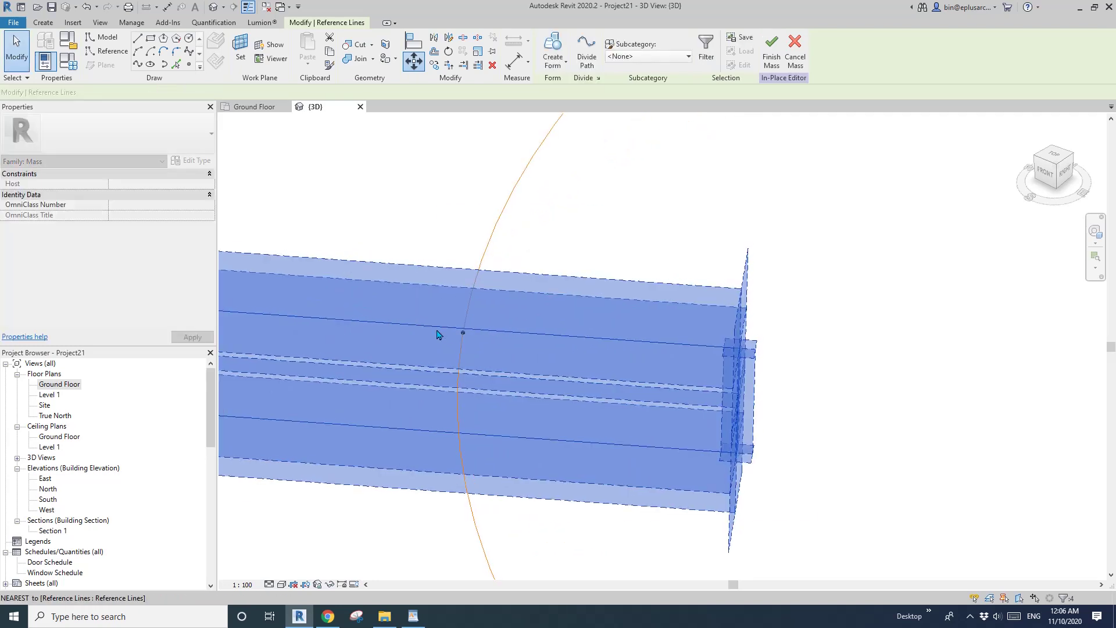
Step: Fine-tune the profile's position with Move so its upper edge passes through the reference point
click(407, 329)
scroll(389, 328, down, 3)
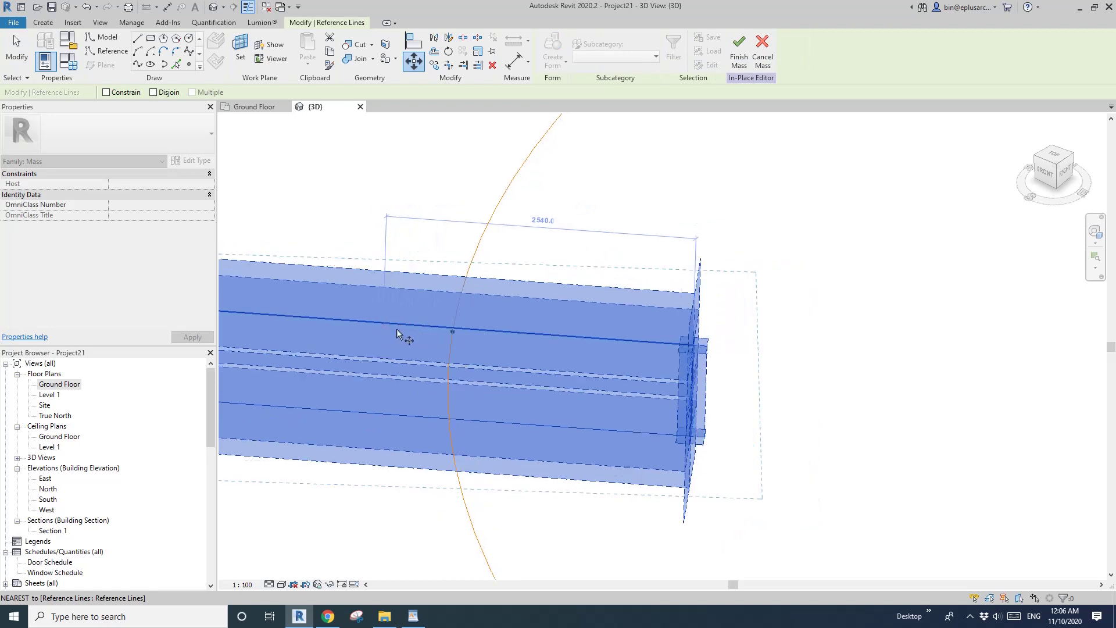
click(428, 331)
scroll(434, 333, up, 5)
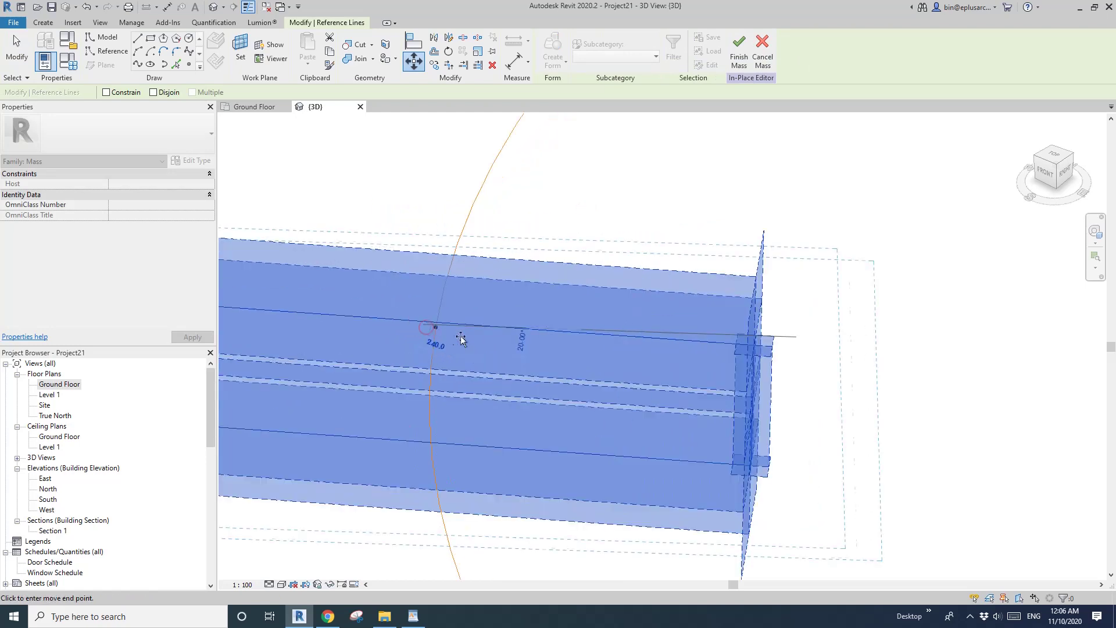
scroll(437, 327, up, 2)
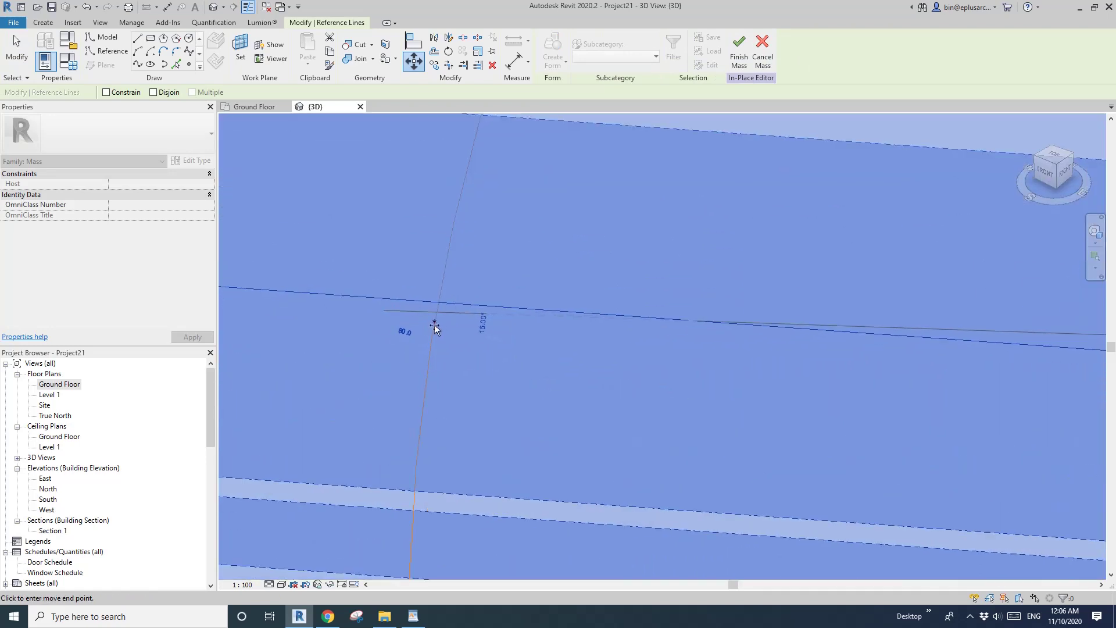
click(437, 325)
scroll(450, 349, down, 7)
key(Escape)
Step: Set the rectangular profile's thickness to 300 by repositioning its lower edge
shift+middle_drag(472, 355, 533, 336)
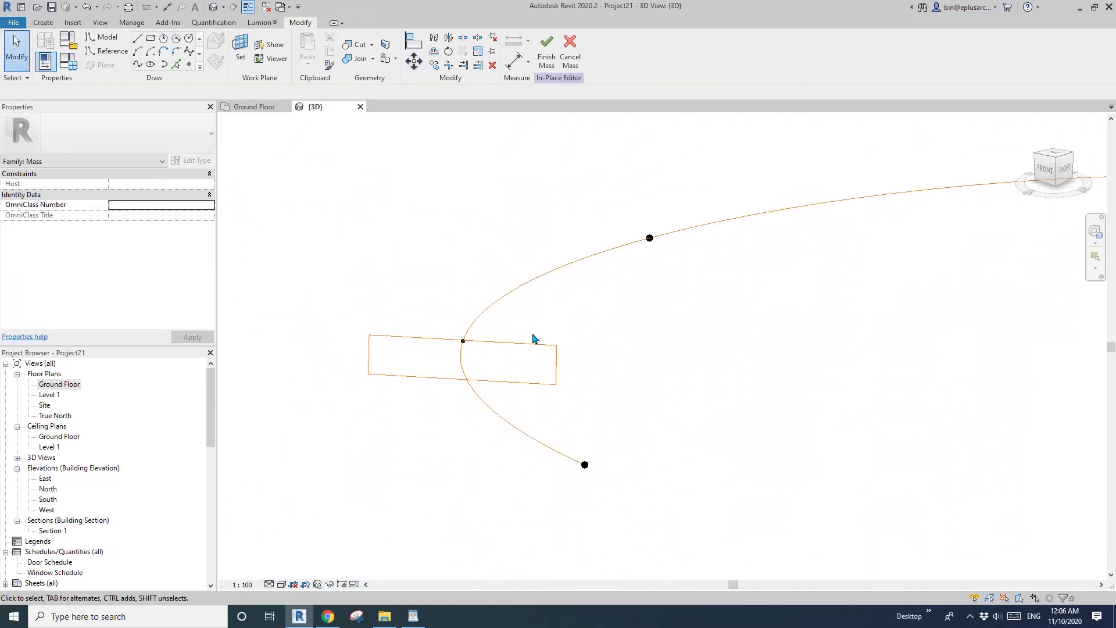
click(534, 393)
click(569, 367)
text(300)
key(Return)
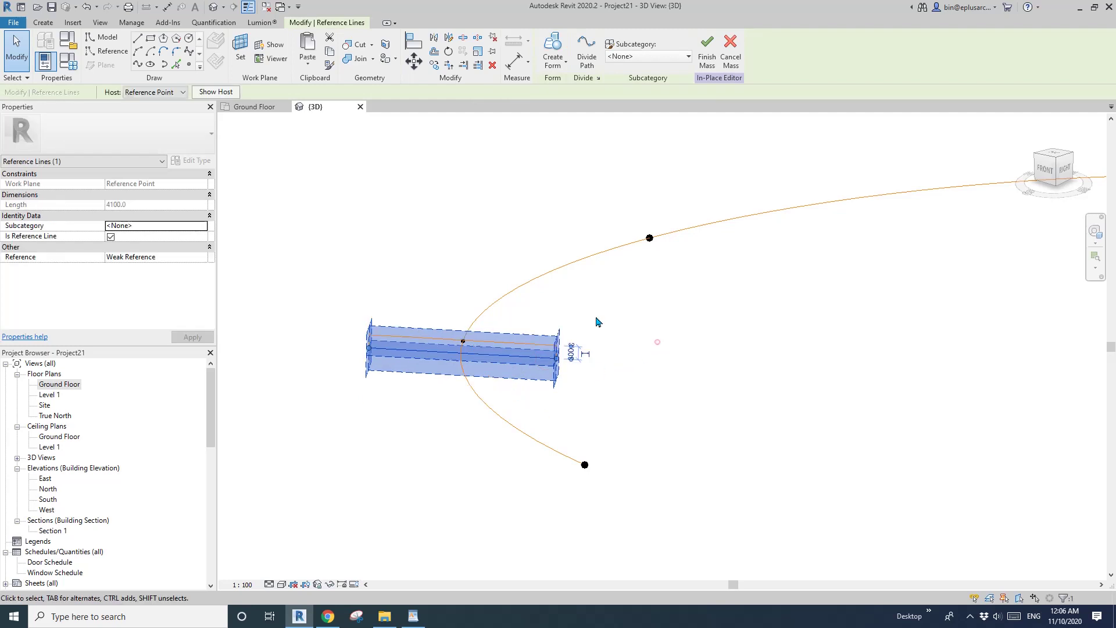
click(657, 343)
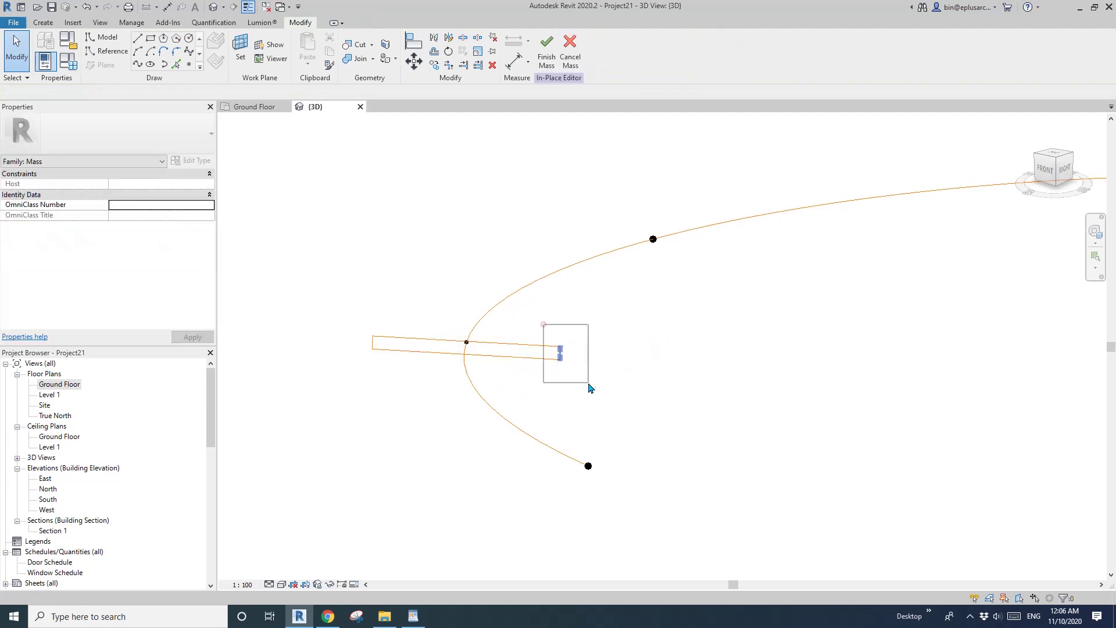
Step: Try to create a ramp form by sweeping the single rectangular profile along the reference spline
click(562, 358)
scroll(446, 346, up, 1)
scroll(446, 347, up, 1)
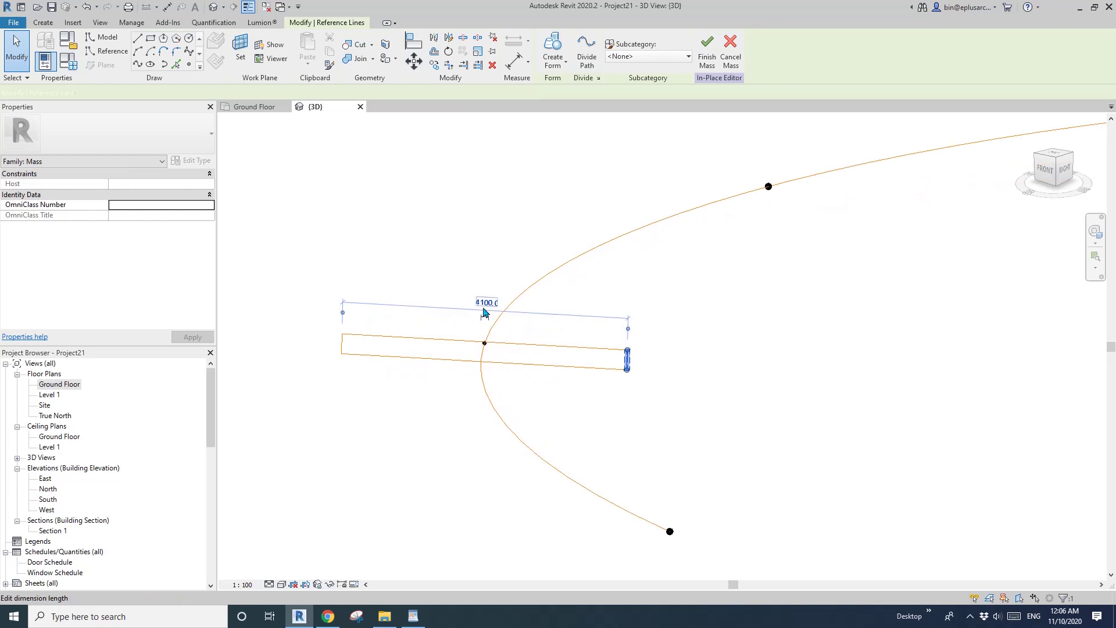
click(652, 323)
scroll(607, 325, down, 3)
shift+middle_drag(606, 326, 533, 334)
scroll(714, 392, down, 2)
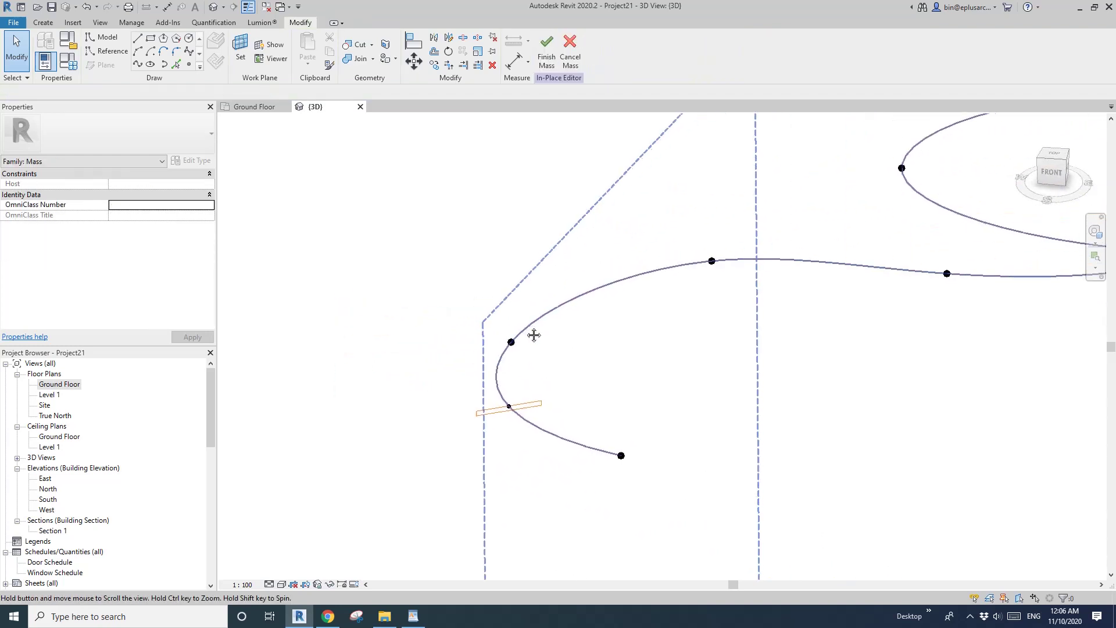
click(531, 400)
ctrl+click(586, 293)
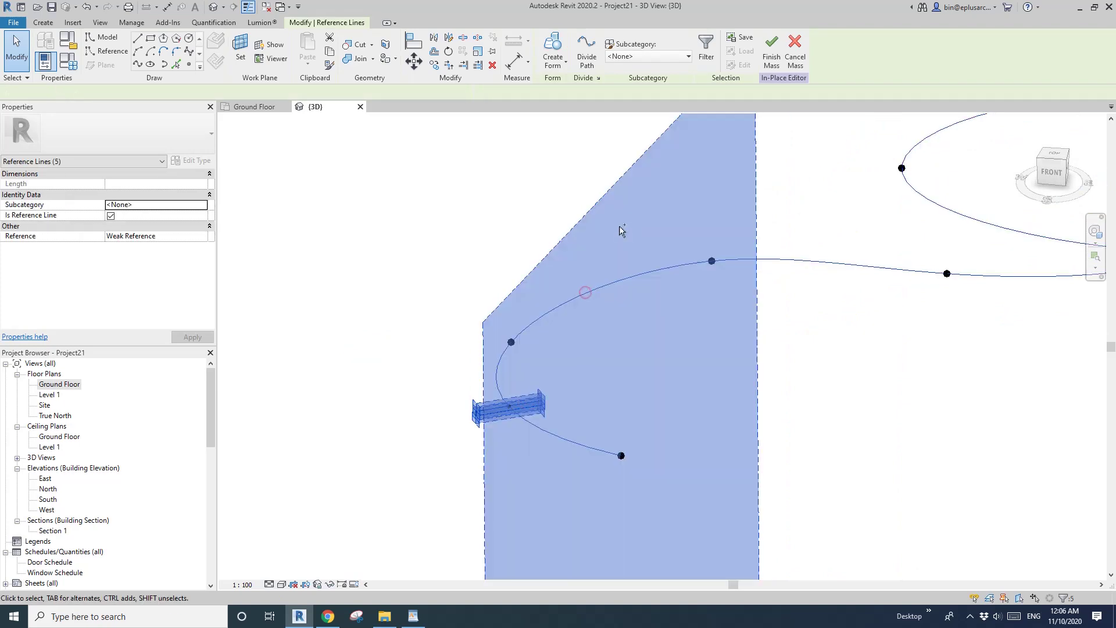
click(556, 51)
Step: Examine the ramp form from several angles, checking how its cross-section tilts at both ends and around the loop
shift+middle_drag(558, 279, 568, 252)
scroll(357, 267, up, 3)
scroll(373, 266, up, 3)
middle_drag(372, 266, 628, 241)
scroll(474, 272, down, 2)
shift+middle_drag(552, 247, 374, 249)
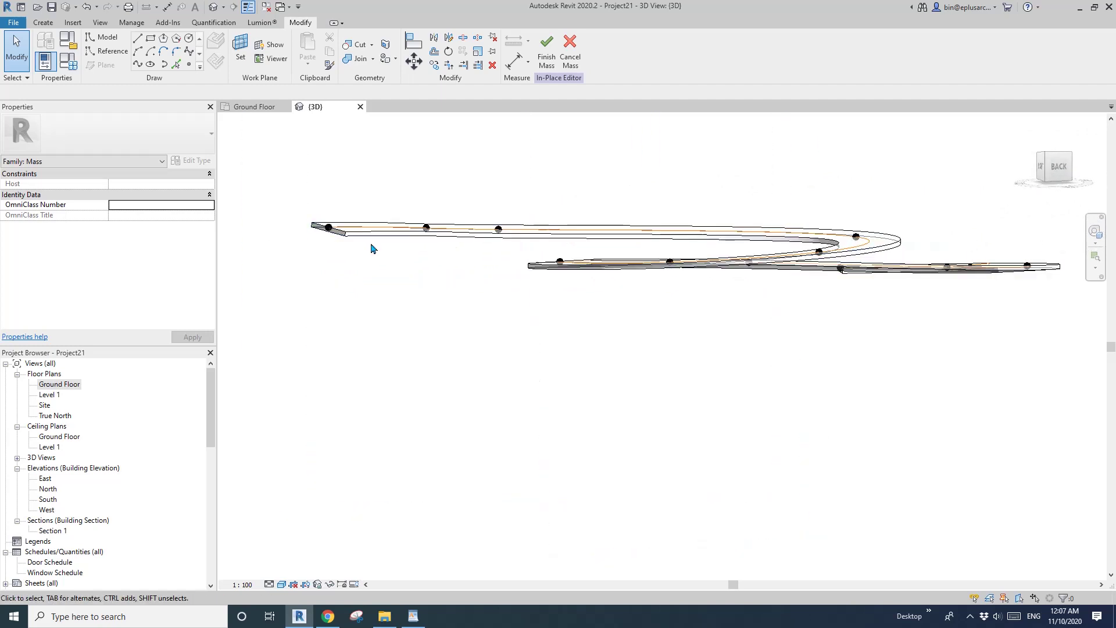
click(338, 234)
shift+middle_drag(338, 234, 567, 306)
scroll(567, 314, up, 2)
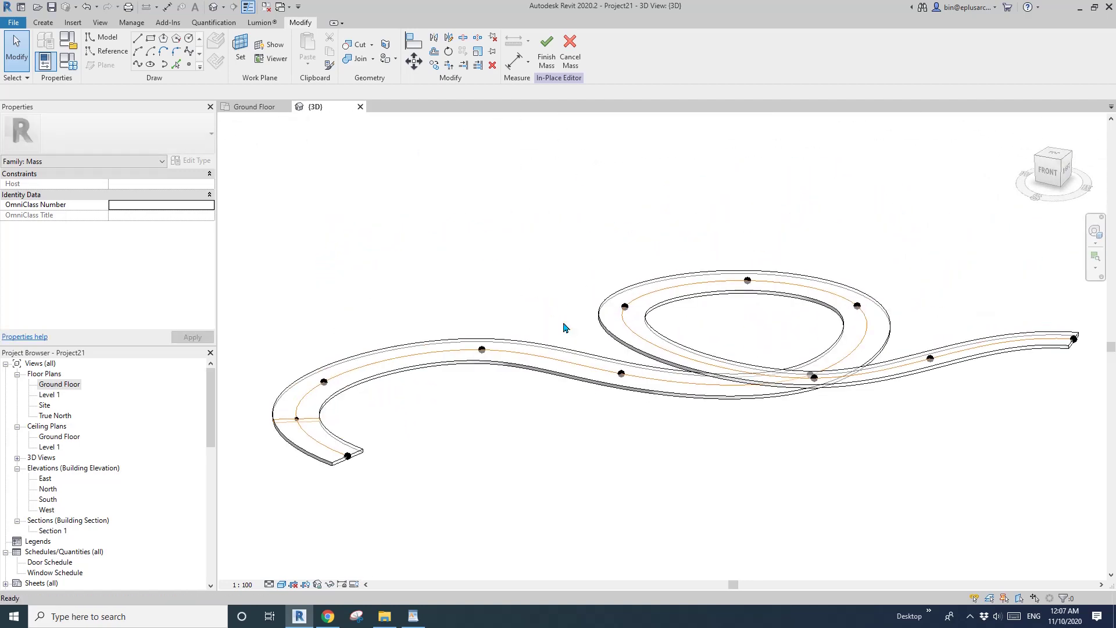
shift+middle_drag(496, 334, 389, 390)
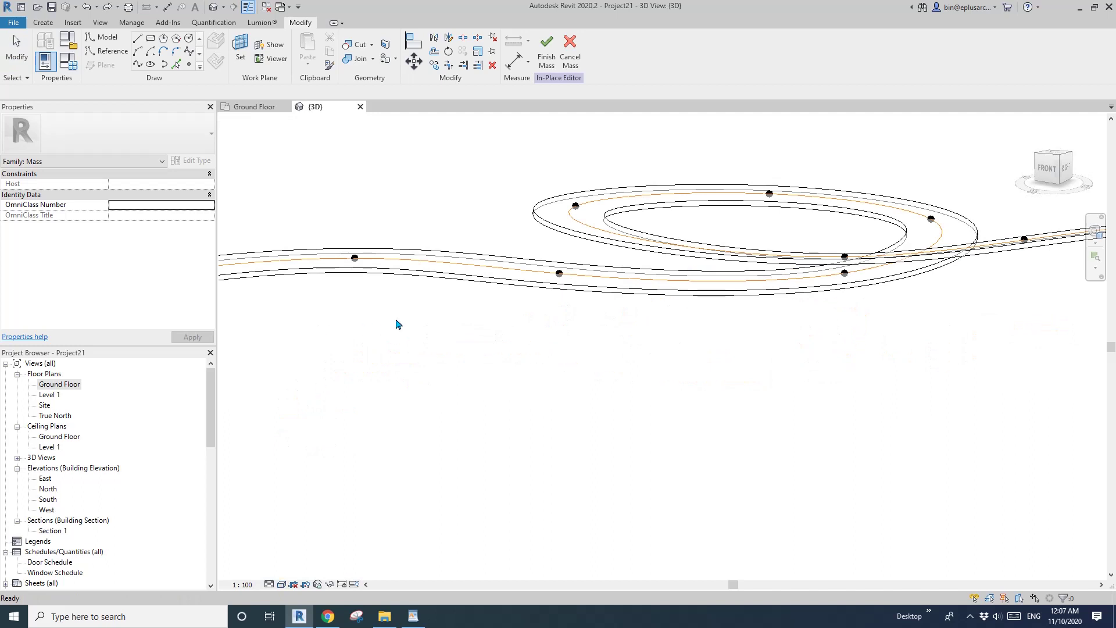
scroll(546, 349, down, 2)
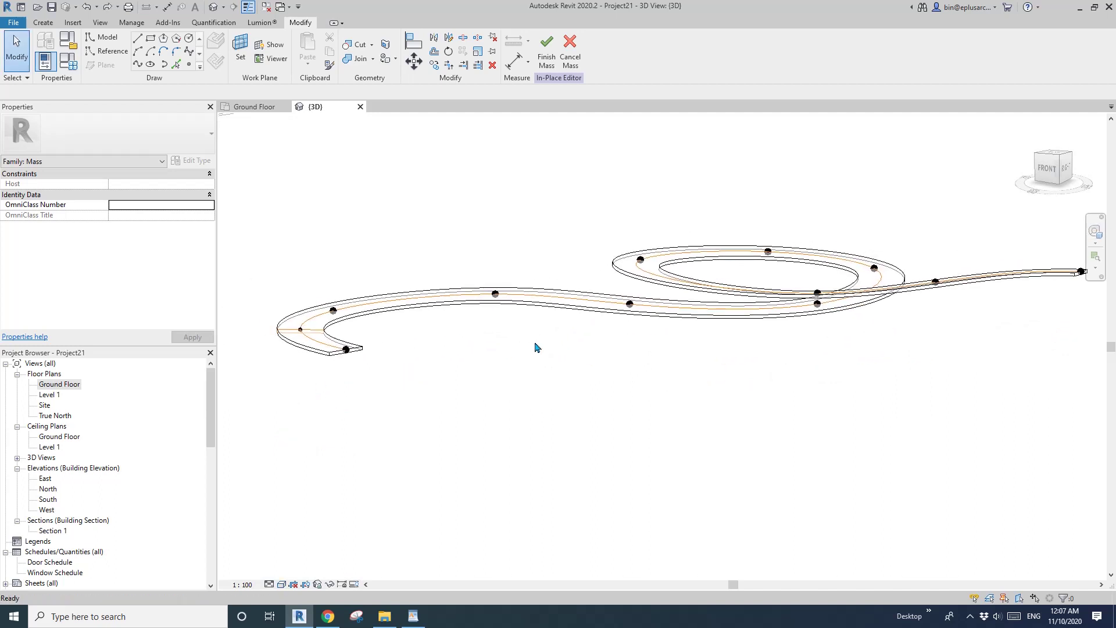
Step: Undo the creation of the single-profile ramp form
key(ctrl+z)
middle_drag(531, 343, 511, 373)
scroll(483, 350, down, 1)
scroll(472, 348, up, 1)
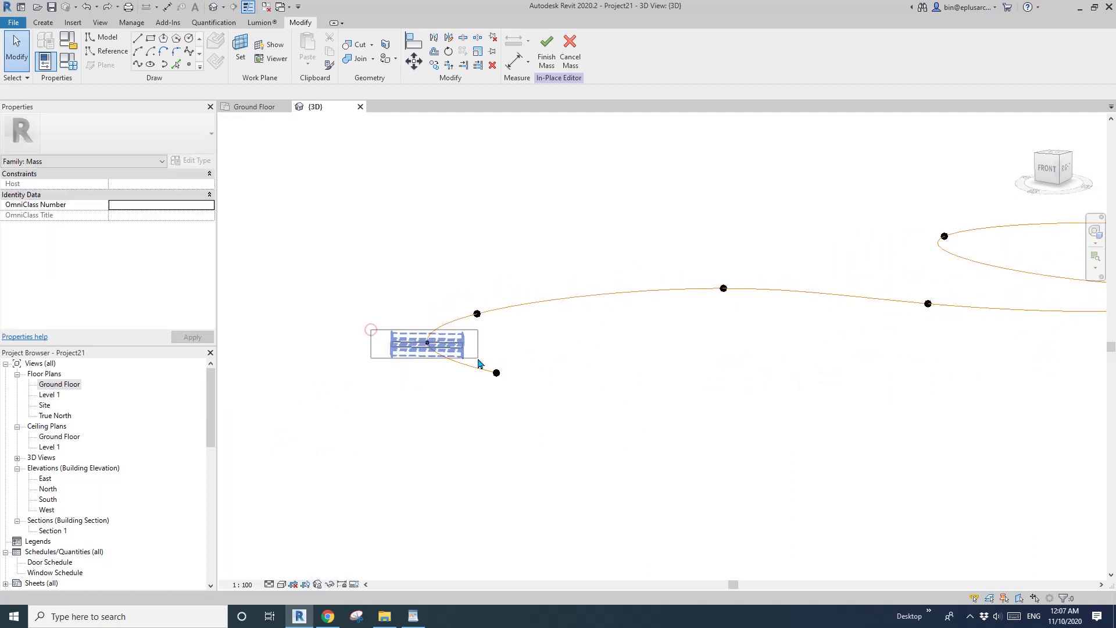
Step: Copy the rectangular profile together with its reference point to the free space below the spline's loop
drag(478, 361, 479, 362)
shift+middle_drag(496, 357, 446, 373)
key(c)
key(o)
click(434, 350)
middle_drag(789, 405, 708, 414)
click(706, 414)
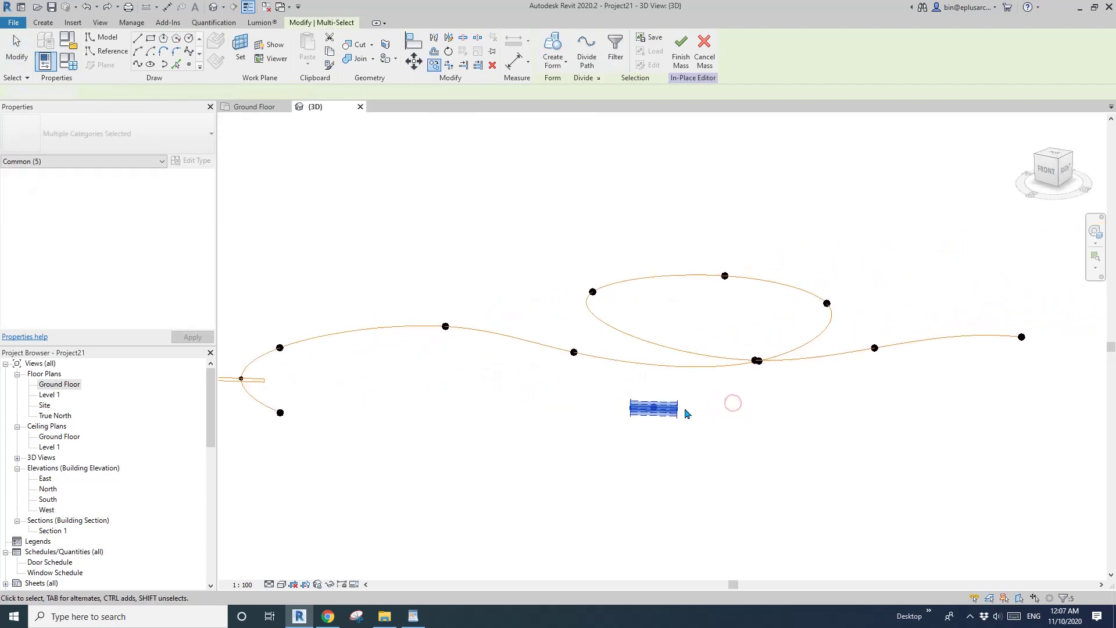
key(Escape)
Step: Rehost the copied profile's reference point onto the reference spline, close to the spline's far end
click(655, 408)
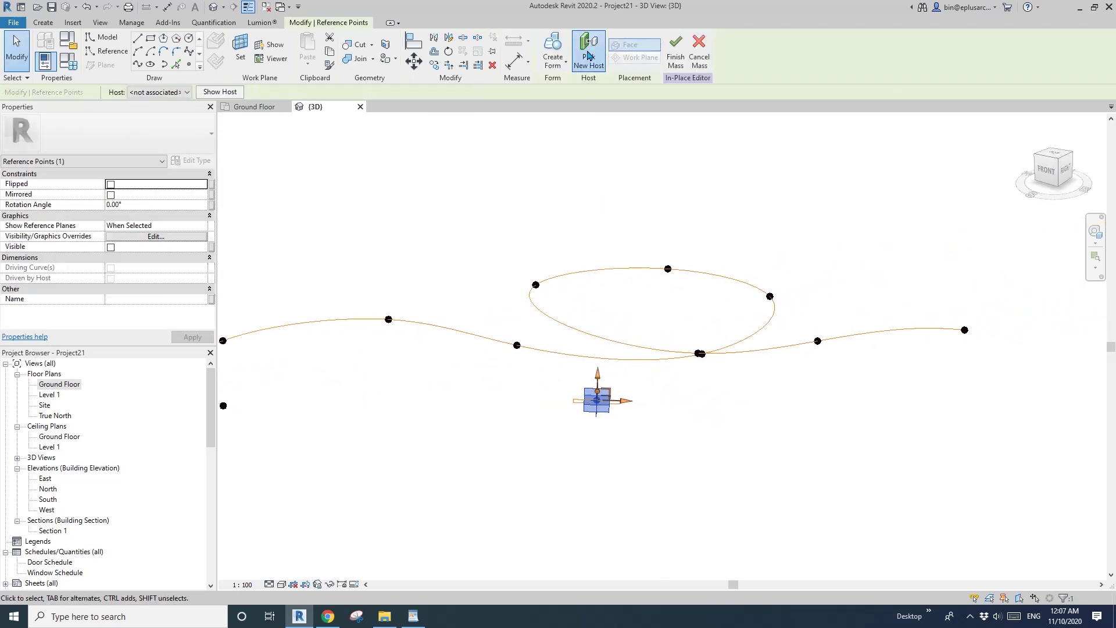
scroll(896, 321, up, 2)
middle_drag(897, 322, 786, 342)
click(820, 351)
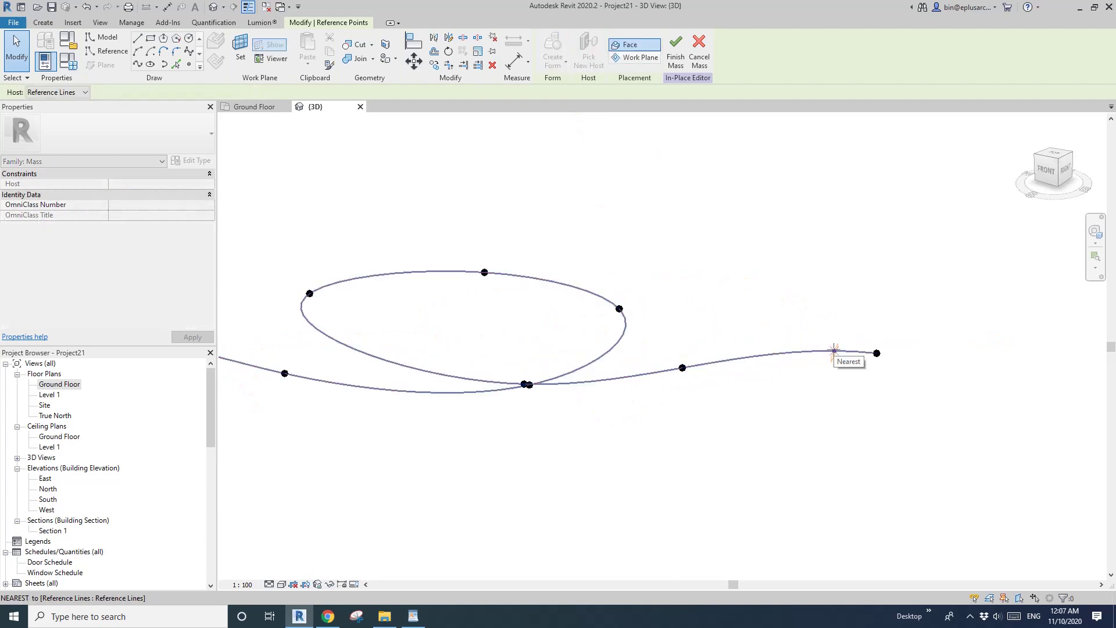
key(Escape)
shift+middle_drag(818, 406, 718, 313)
click(531, 361)
middle_drag(531, 361, 735, 299)
key(Escape)
key(Escape)
Step: Level the end profile by adjusting its reference point's rotation angle, trying 12° and 9° and settling on 8°
scroll(615, 285, up, 5)
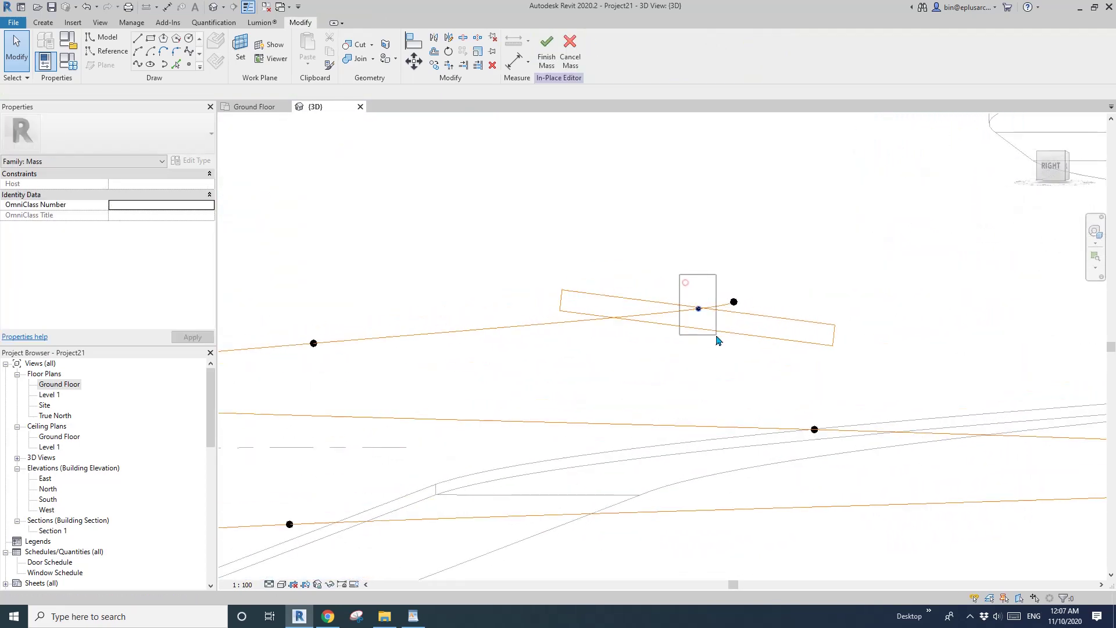
click(714, 333)
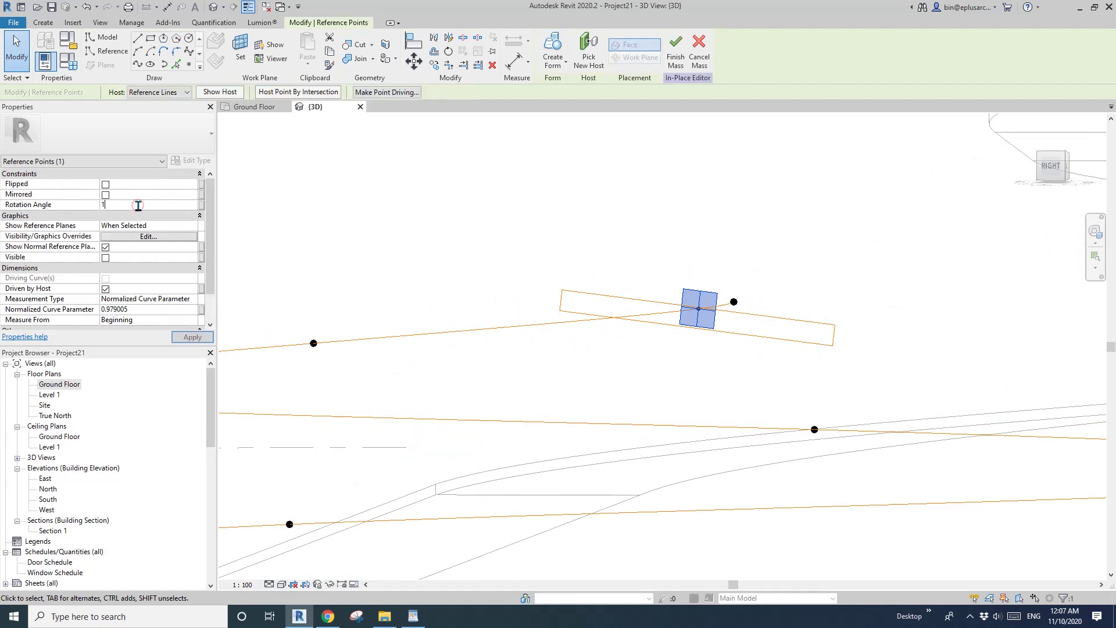
shift+middle_drag(583, 182, 338, 231)
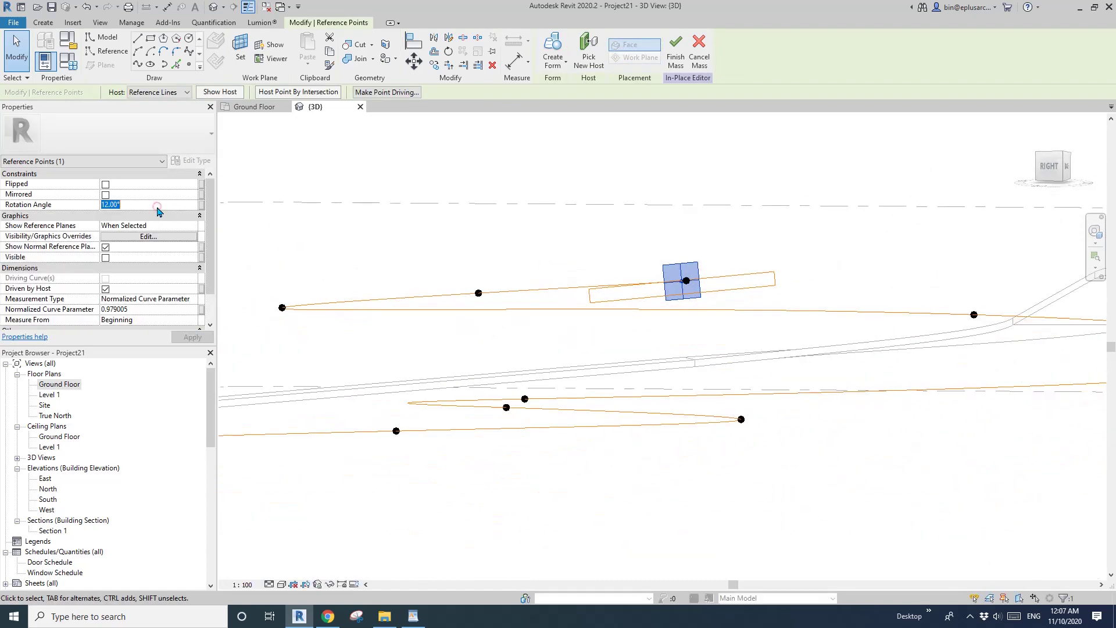
mouse_move(648, 176)
shift+middle_down()
mouse_move(678, 210)
mouse_move(723, 207)
mouse_move(662, 197)
mouse_move(667, 165)
shift+middle_up()
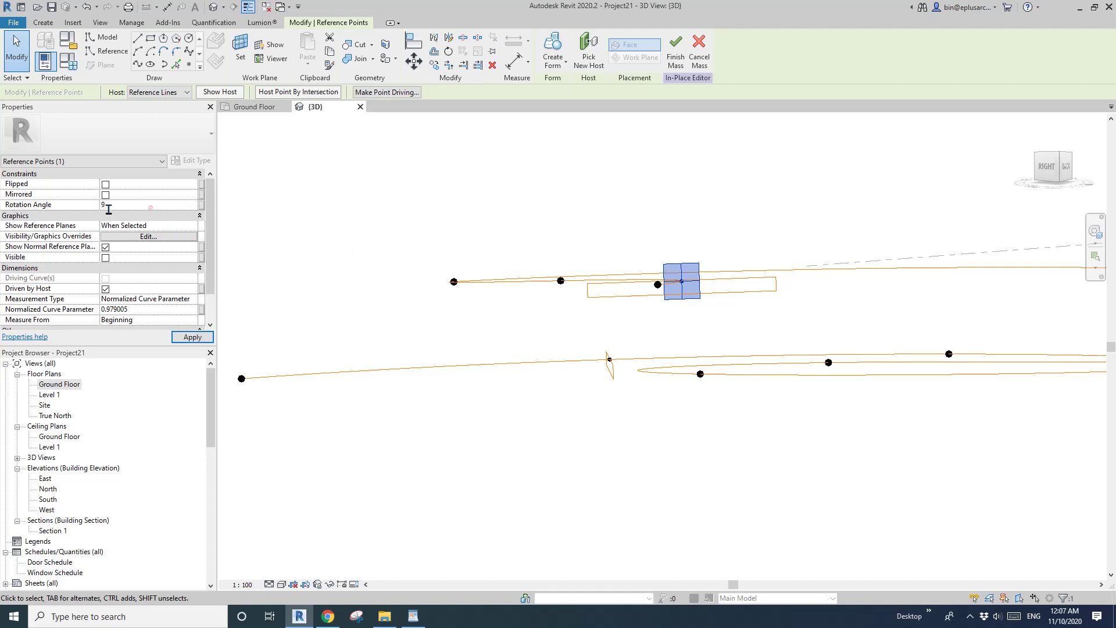
click(634, 209)
scroll(655, 224, down, 1)
shift+middle_drag(655, 224, 334, 272)
Step: Try to create the ramp form from the start and end profiles along the reference spline
click(686, 248)
scroll(447, 293, up, 3)
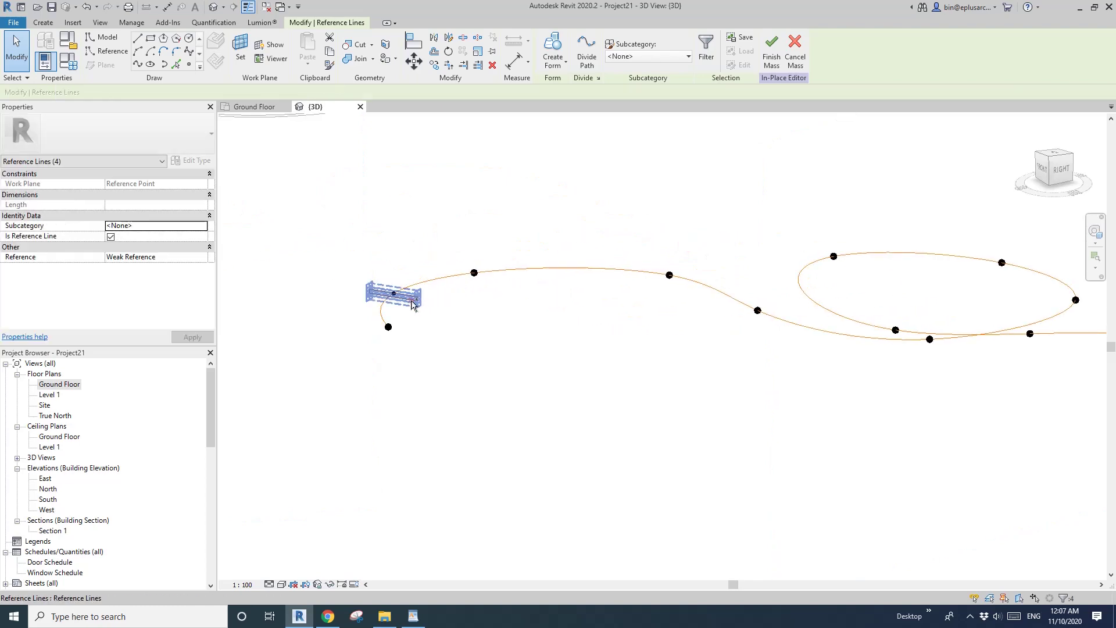
ctrl+click(571, 270)
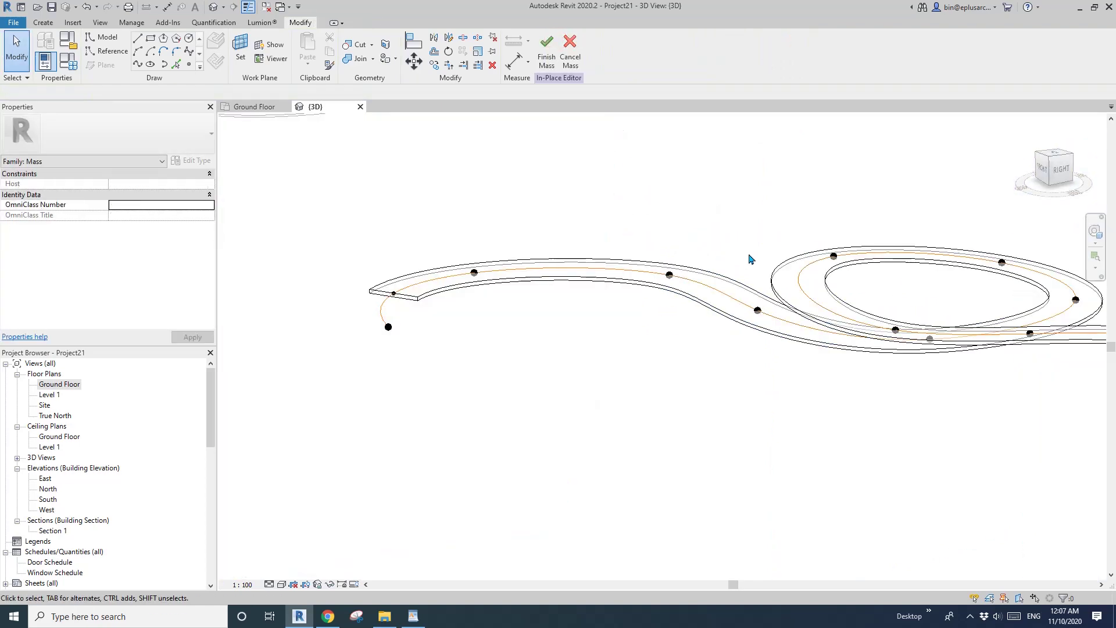
Step: Inspect the two-profile ramp's tilt from the side and around the loop, and undo the form
mouse_move(750, 259)
shift+middle_down()
mouse_move(648, 219)
mouse_move(575, 216)
mouse_move(741, 252)
shift+middle_up()
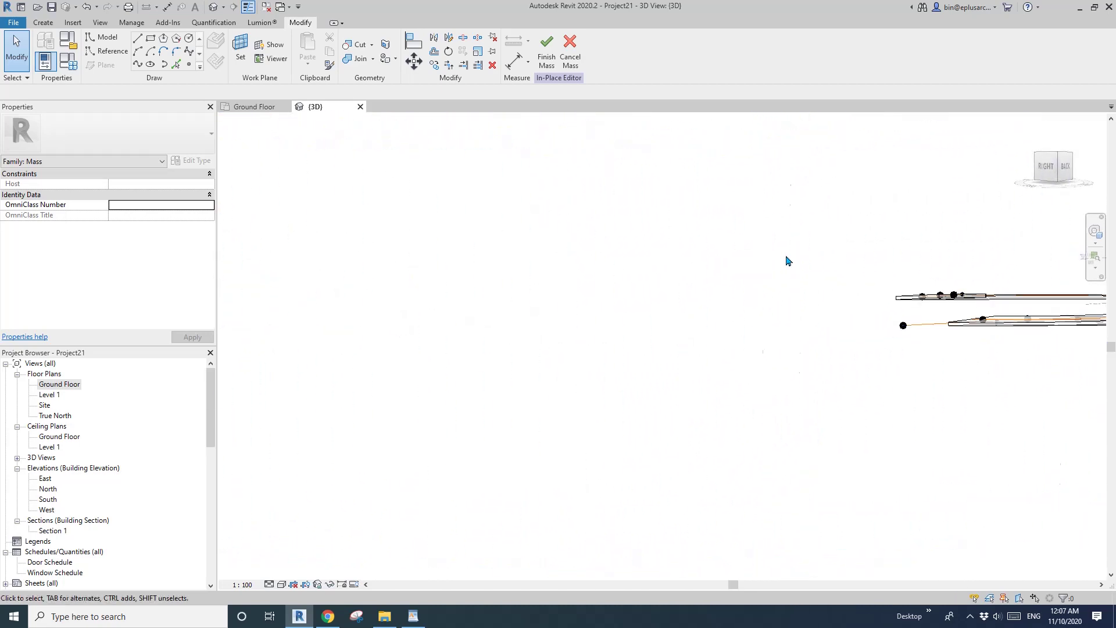
shift+middle_drag(729, 341, 797, 337)
middle_drag(651, 328, 1017, 293)
scroll(535, 304, up, 2)
shift+middle_drag(351, 277, 745, 364)
shift+middle_drag(644, 304, 727, 381)
key(ctrl+z)
Step: Copy the end profile with its reference point to the free space below the spline
middle_drag(1066, 360, 1002, 358)
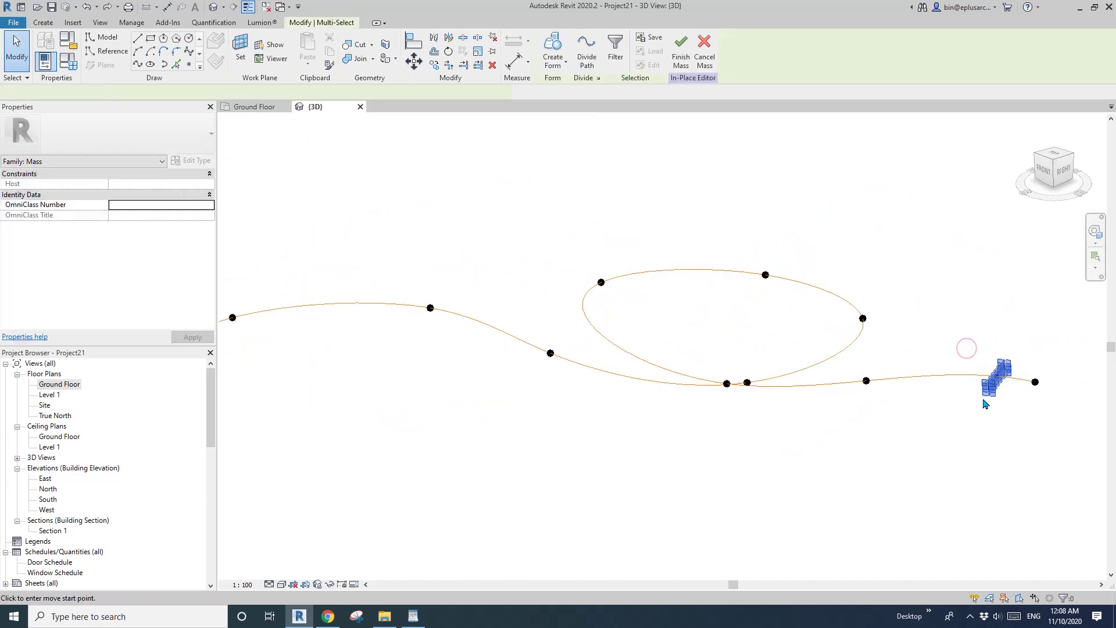
click(695, 464)
key(Escape)
Step: Rehost the new profile copy's reference point onto the middle of the spline, just before the loop
shift+middle_drag(707, 442, 679, 397)
click(686, 398)
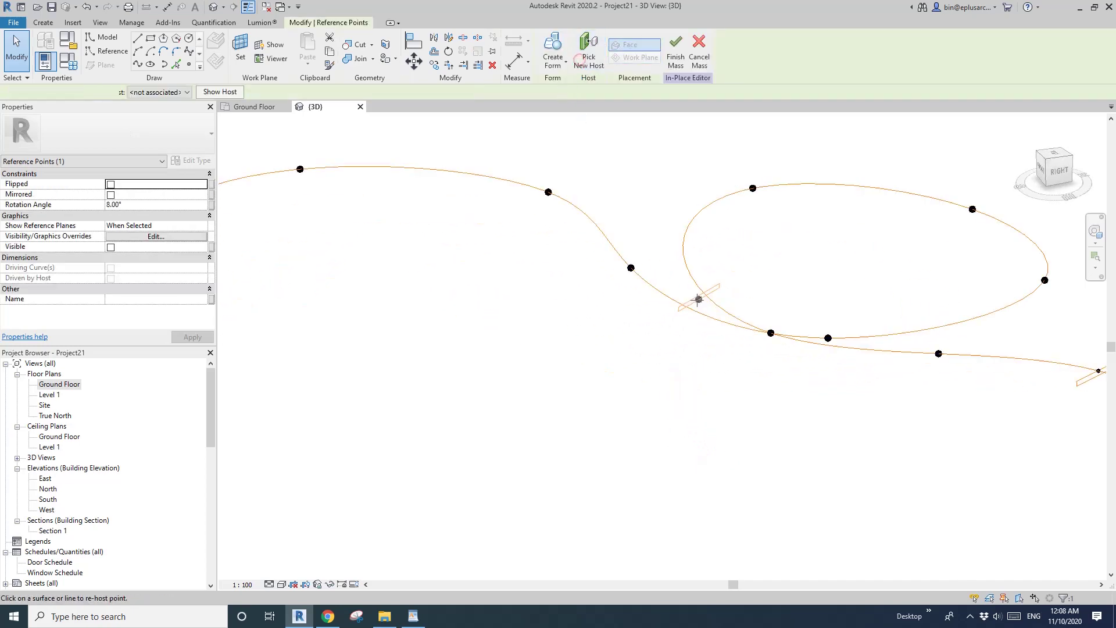
click(682, 304)
click(690, 319)
Step: Adjust the middle reference point's rotation angle, starting with 0°, to level its profile
mouse_move(691, 319)
shift+middle_down()
mouse_move(628, 229)
mouse_move(681, 318)
shift+middle_up()
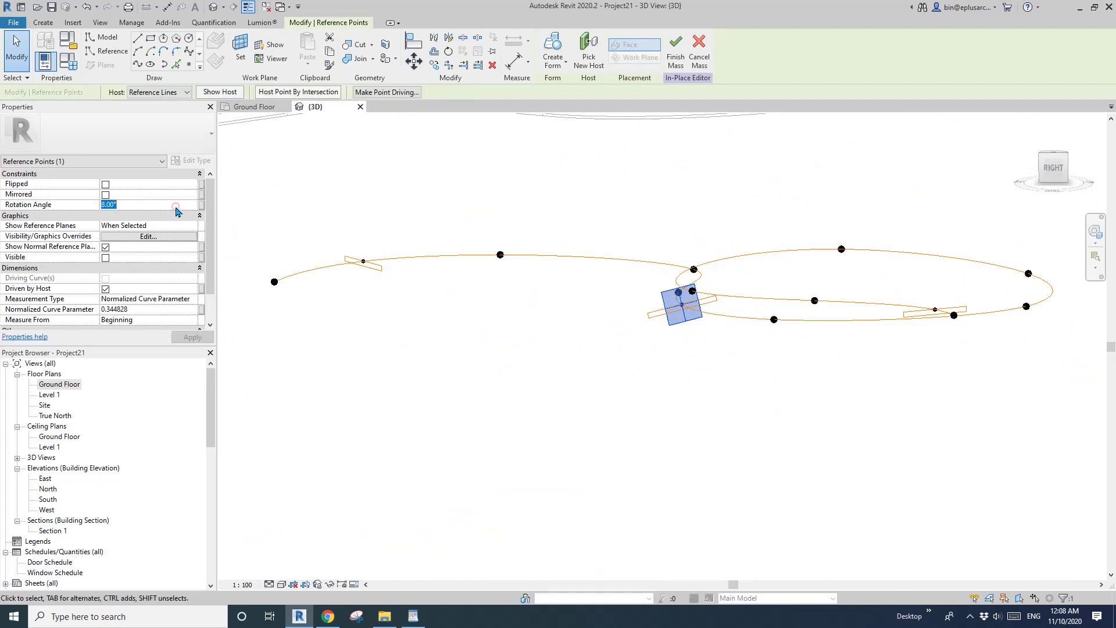
text(0)
shift+middle_drag(538, 241, 609, 287)
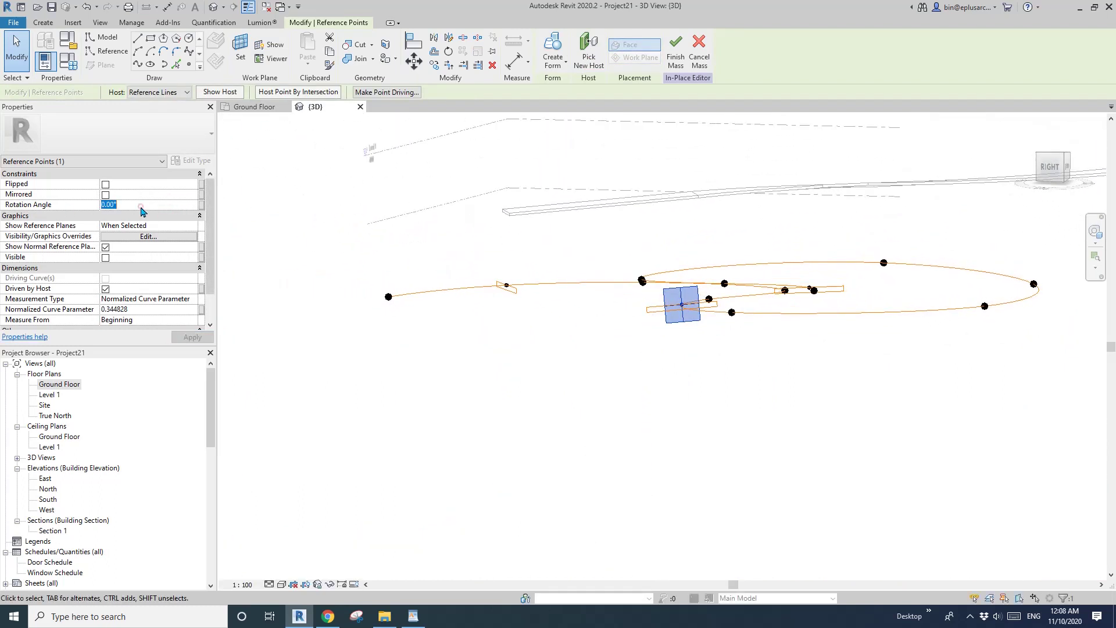
shift+middle_drag(621, 200, 789, 283)
click(789, 284)
scroll(789, 285, down, 2)
Step: Create the ramp form from the start, middle and end profiles along the reference spline
click(844, 293)
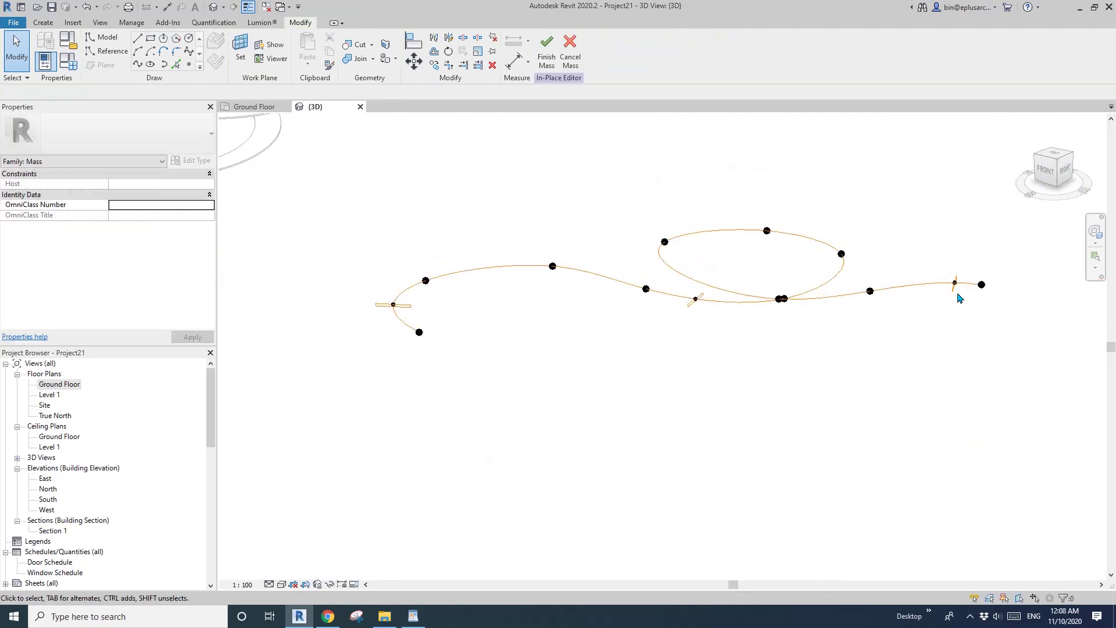
click(920, 301)
click(409, 310)
ctrl+click(489, 269)
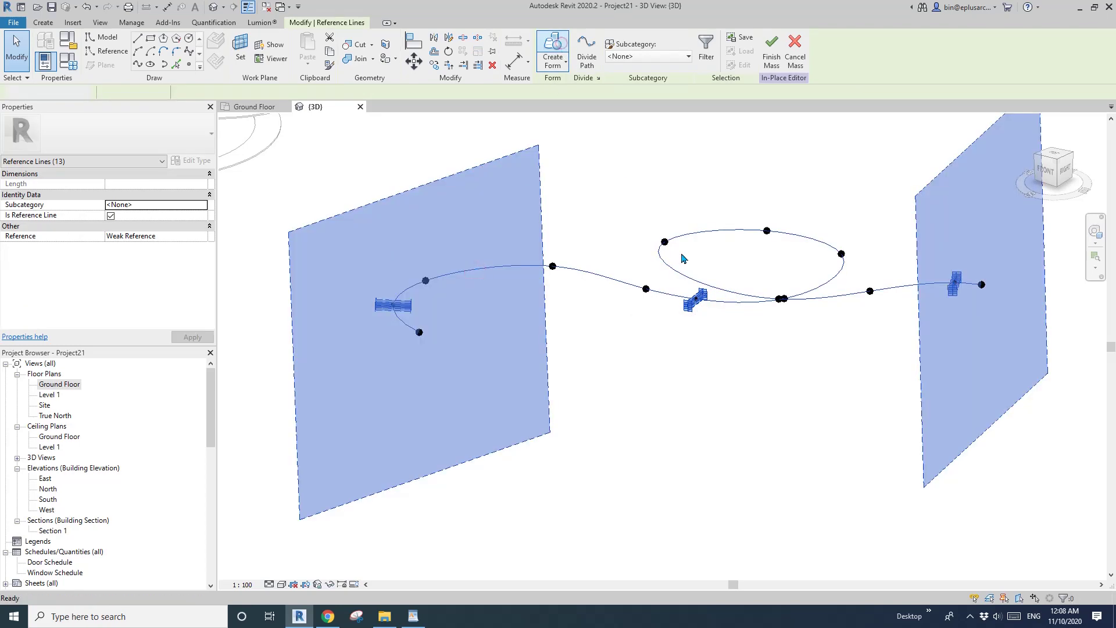
Step: Extend the ramp to both ends of the spline by changing the normalized curve parameters of its first and last profile points
shift+middle_drag(832, 361, 488, 305)
scroll(454, 284, up, 3)
click(442, 268)
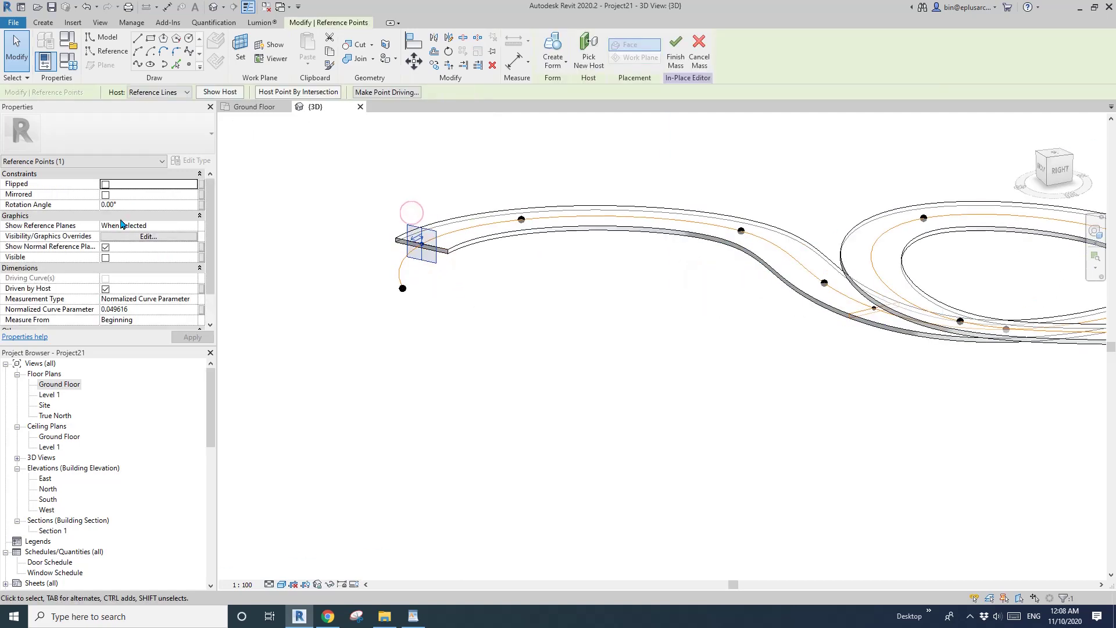
middle_drag(714, 284, 251, 262)
scroll(737, 302, up, 3)
drag(814, 293, 833, 350)
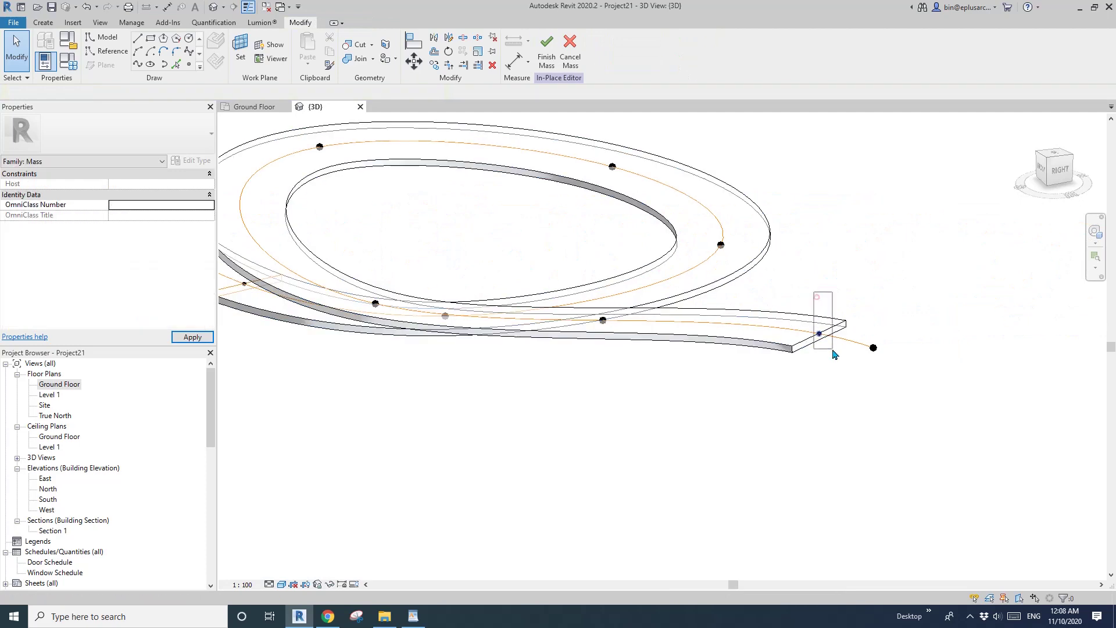
click(834, 351)
click(153, 311)
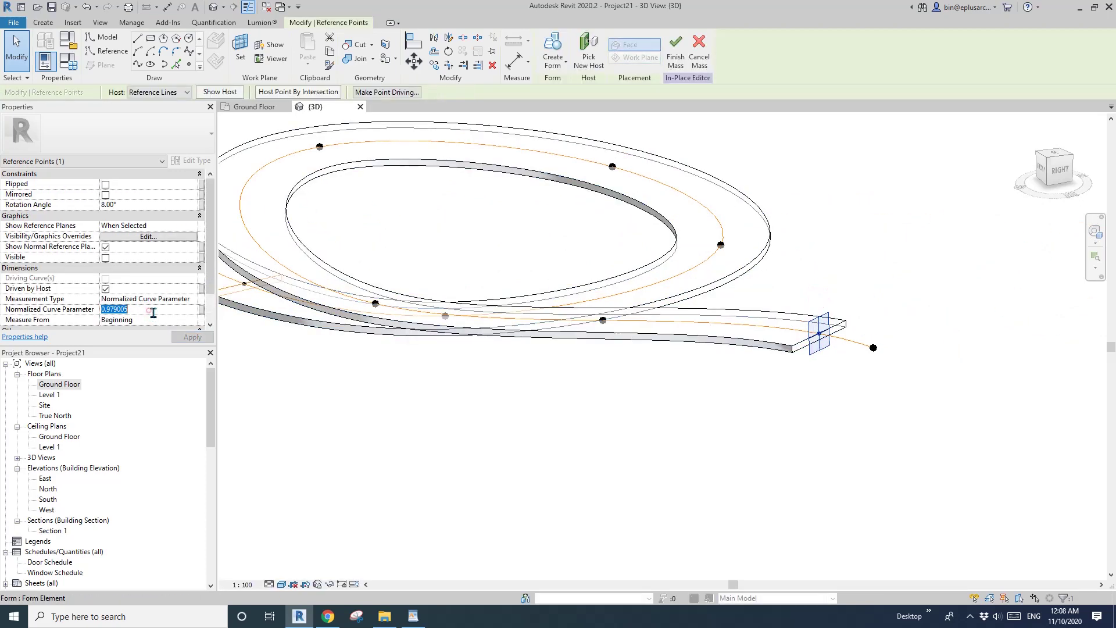
click(817, 226)
Step: Raise the spline point between the loop and the ramp's far end to an offset of about 4906
scroll(814, 228, down, 3)
shift+middle_drag(782, 251, 844, 240)
click(864, 260)
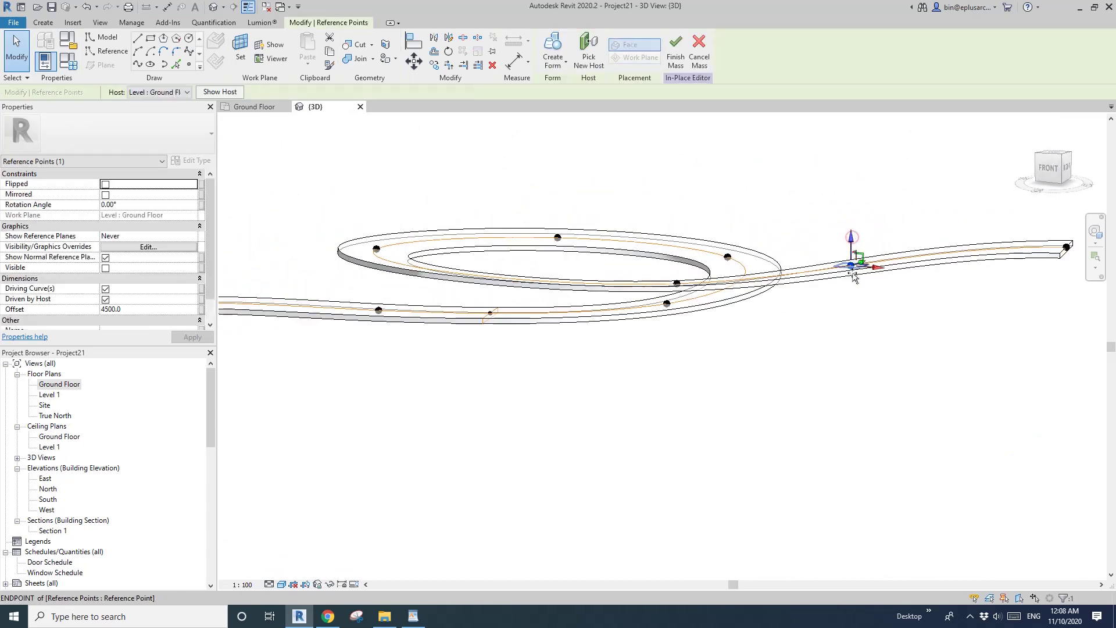
drag(853, 296, 852, 295)
shift+middle_drag(756, 337, 587, 427)
Step: Reshape the ramp's loop in top view by moving the reference points on its outer side
click(955, 217)
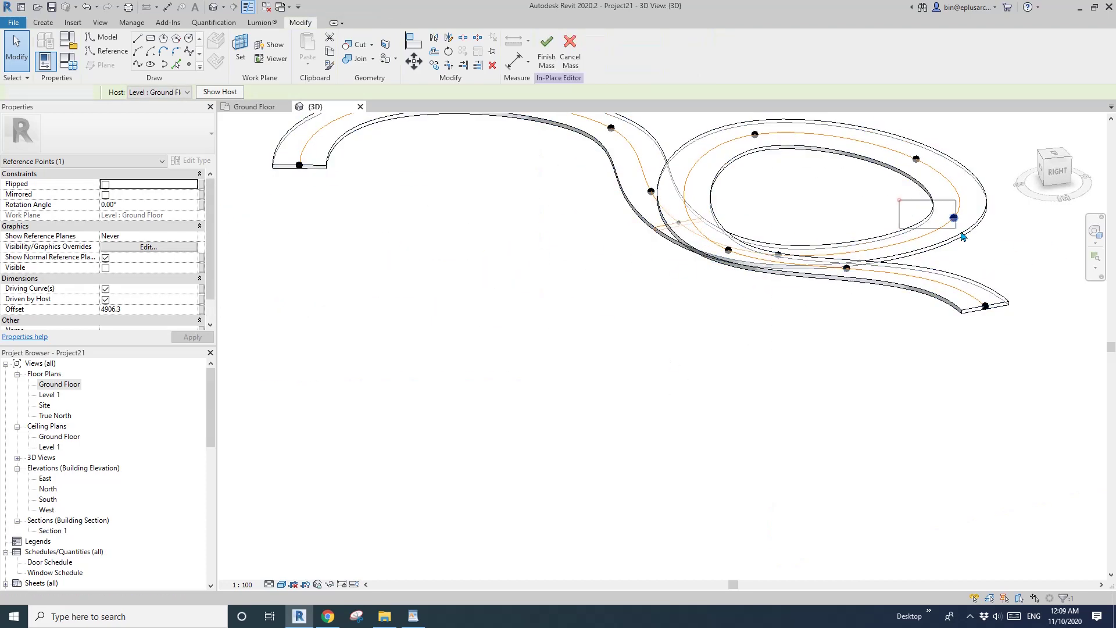
click(1058, 157)
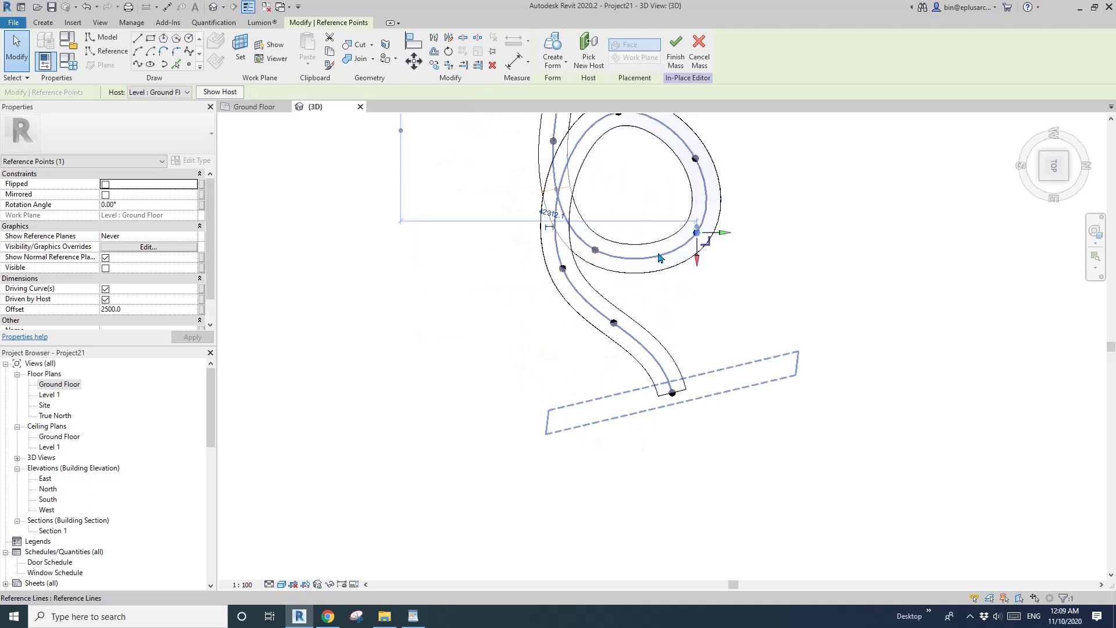
drag(640, 168, 706, 255)
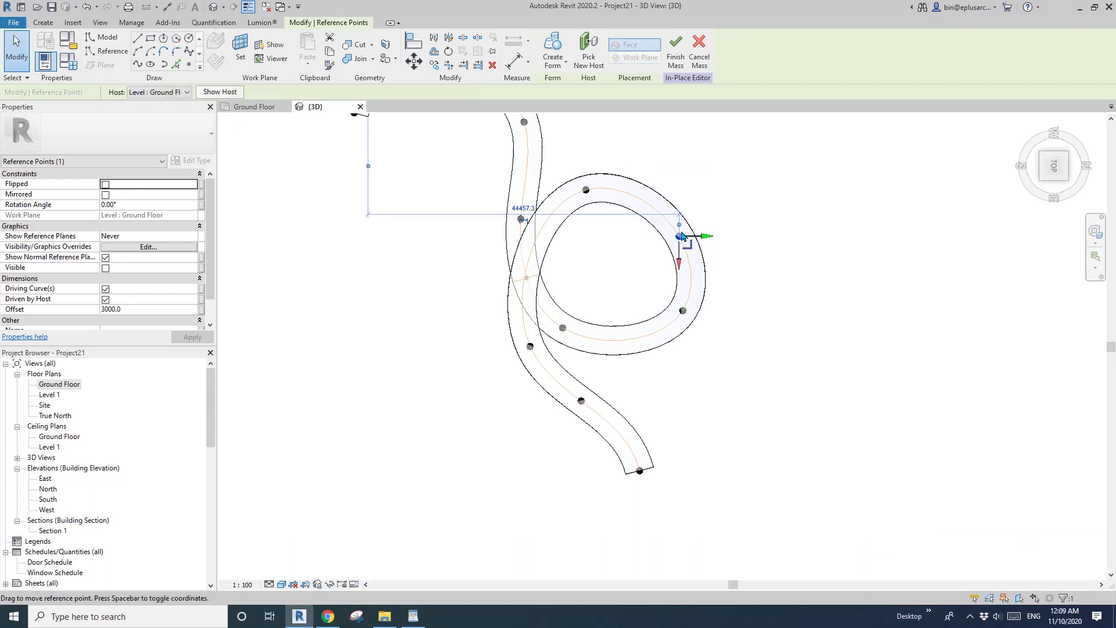
drag(615, 213, 615, 236)
Step: Finish the in-place mass of the looping ramp
scroll(606, 256, down, 1)
mouse_move(607, 256)
shift+middle_down()
mouse_move(613, 344)
mouse_move(593, 269)
shift+middle_up()
scroll(613, 343, up, 2)
middle_drag(371, 385, 590, 172)
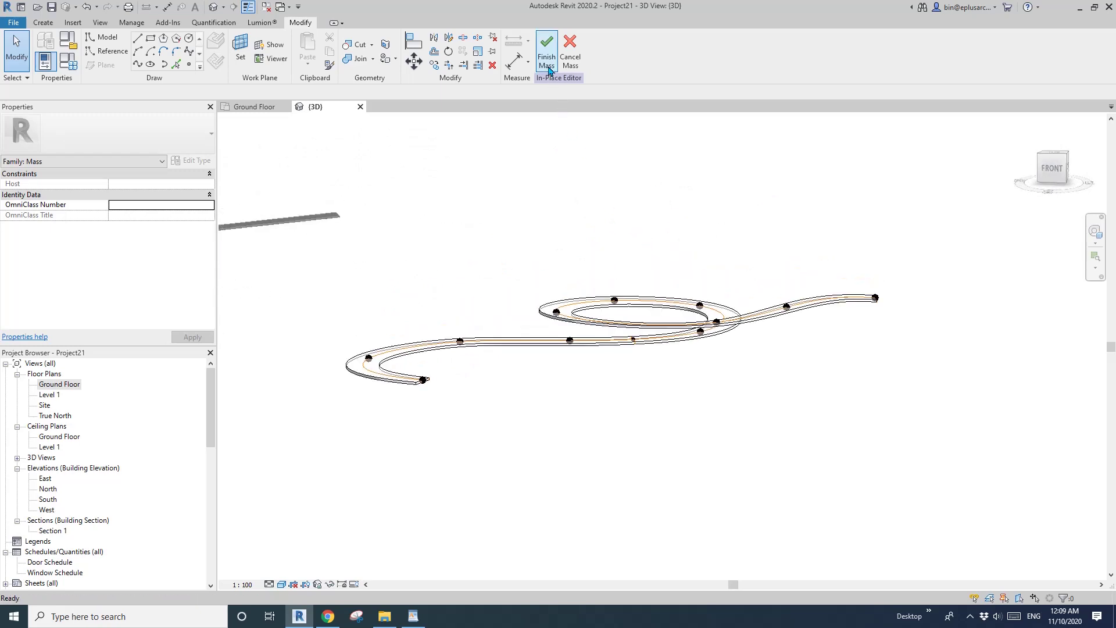
shift+middle_drag(669, 327, 592, 426)
Step: Create a Roof by Face of type Generic - 400mm on the top face of the ramp mass
click(709, 373)
middle_drag(567, 388, 574, 410)
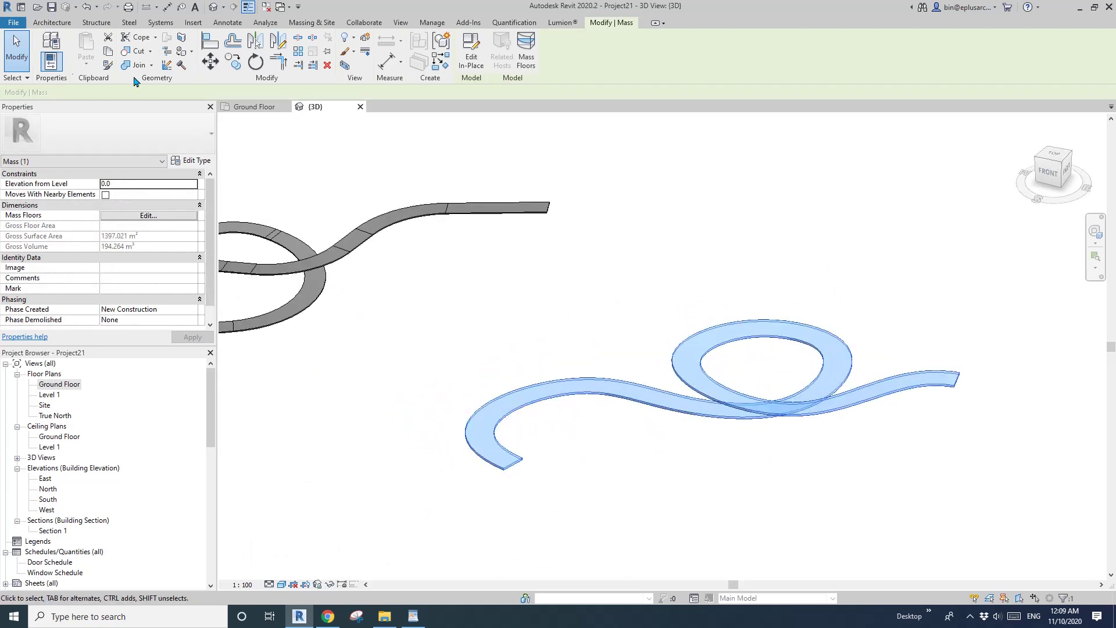
click(60, 27)
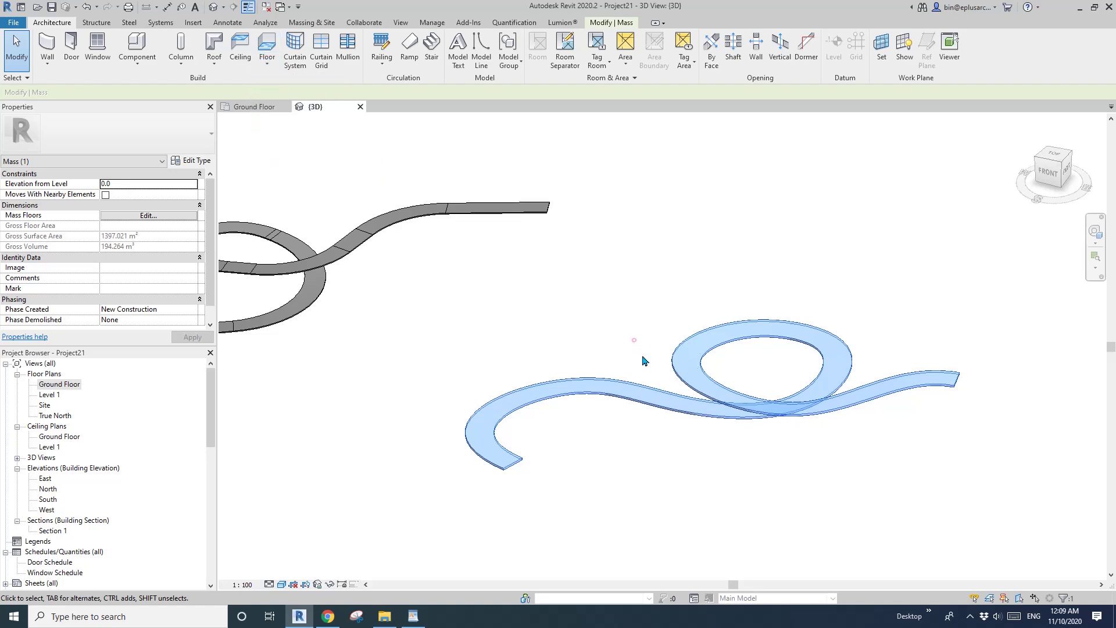
click(211, 67)
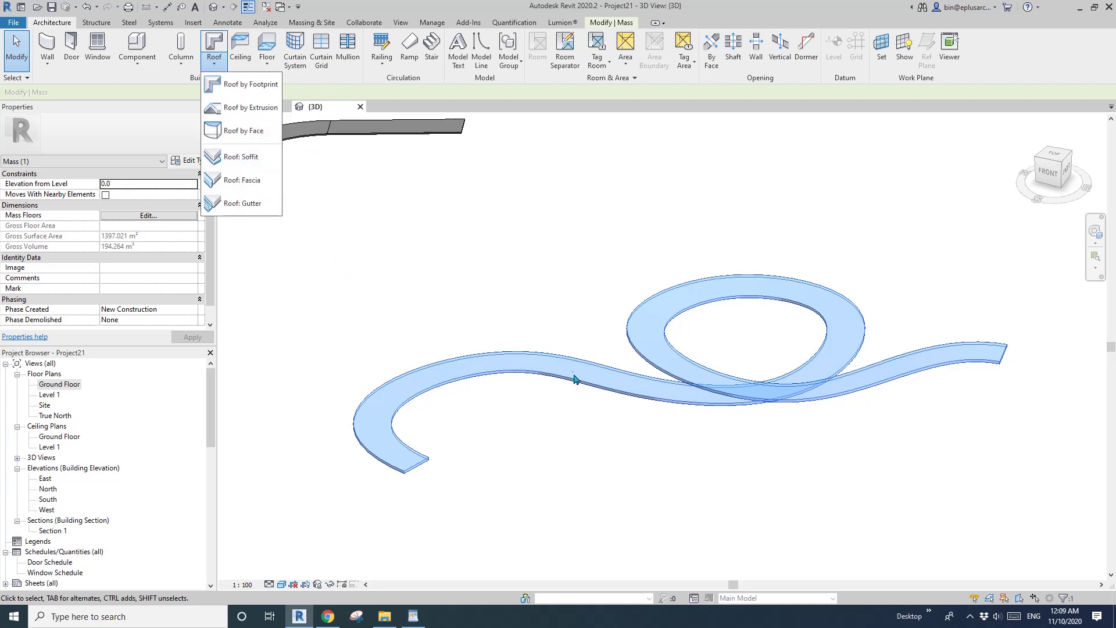
click(250, 133)
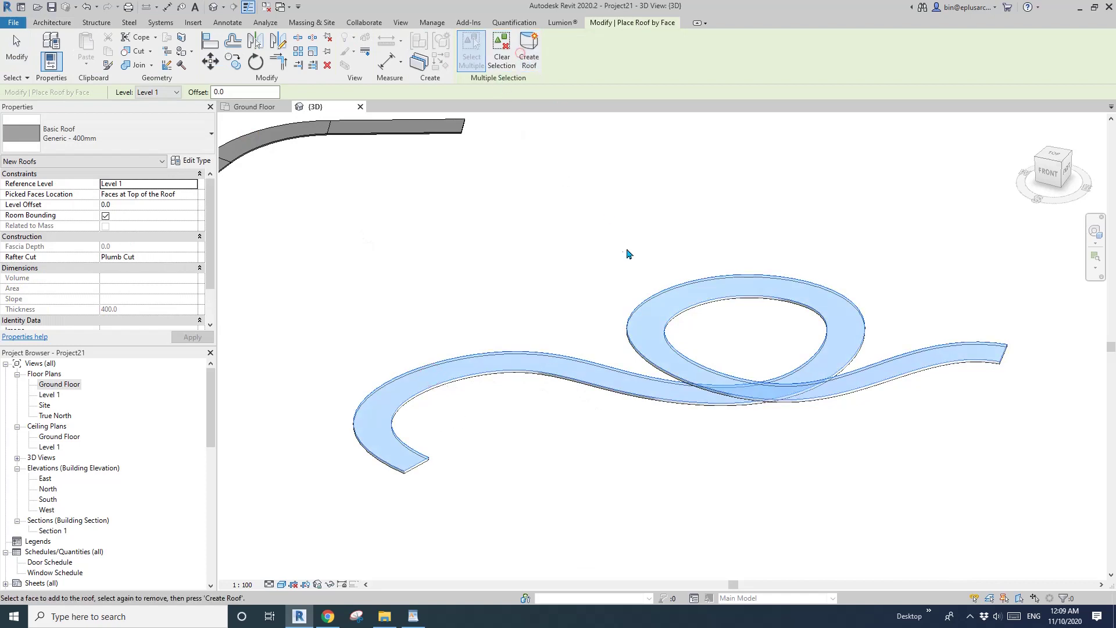
click(631, 396)
Step: Temporarily hide the ramp mass so only the roof built on it is shown
shift+middle_drag(623, 431, 577, 443)
scroll(964, 403, up, 2)
key(h)
key(h)
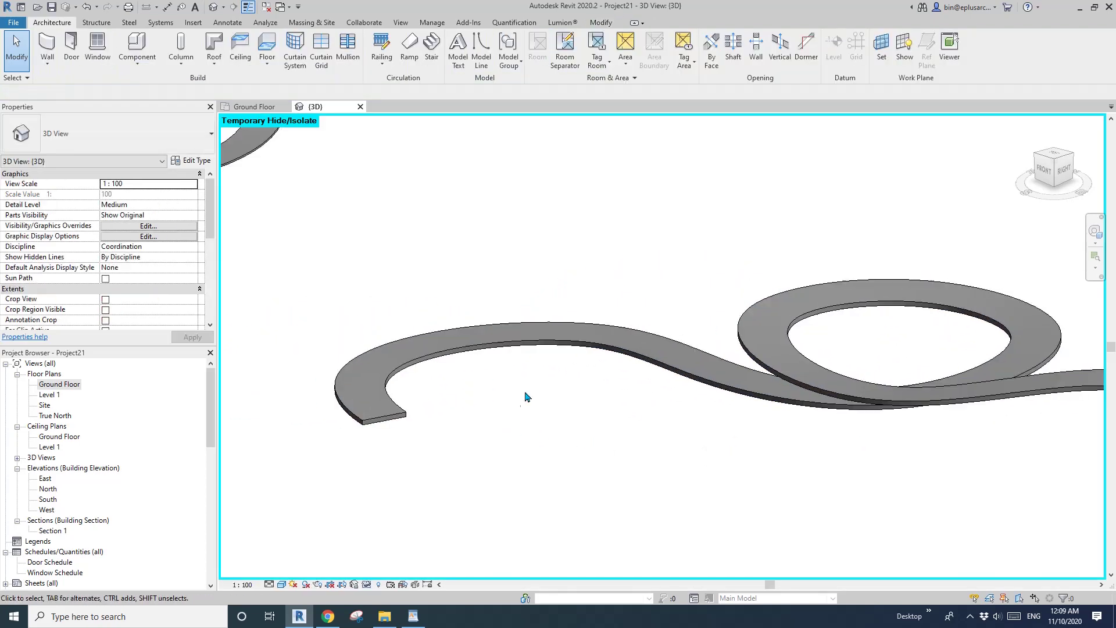
Step: Examine the roof-based ramp from several angles and compare it with the earlier segmented ramp beside it
click(551, 344)
shift+middle_drag(459, 294, 332, 239)
click(486, 338)
shift+middle_drag(486, 338, 581, 334)
click(576, 323)
click(585, 379)
shift+middle_drag(584, 379, 607, 402)
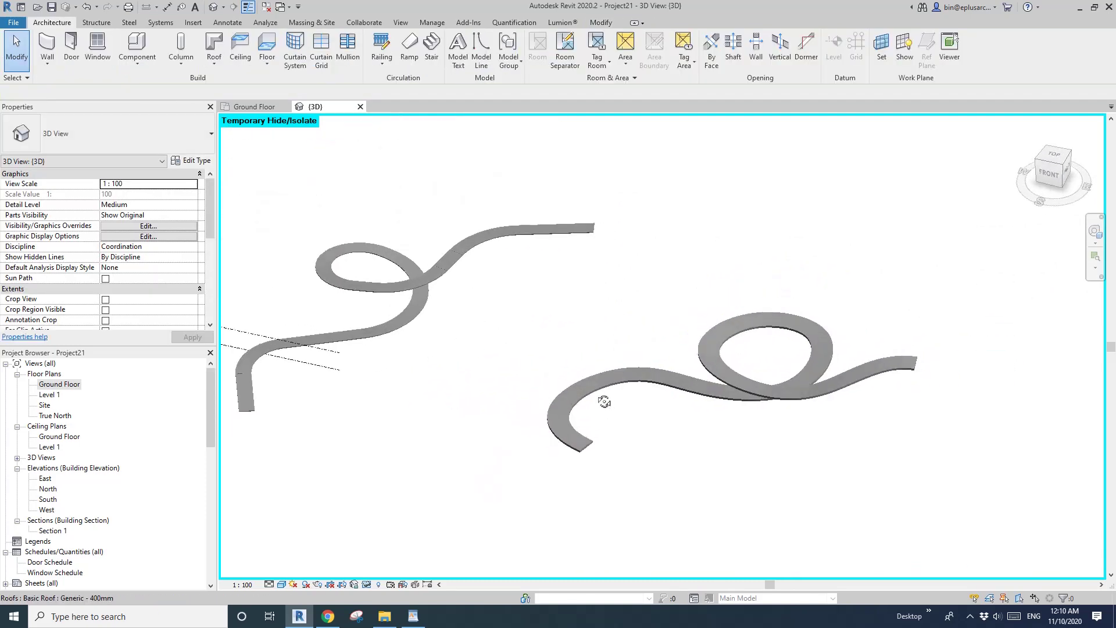
click(703, 359)
click(601, 328)
shift+middle_drag(600, 329, 642, 388)
click(668, 397)
shift+middle_drag(638, 343, 685, 404)
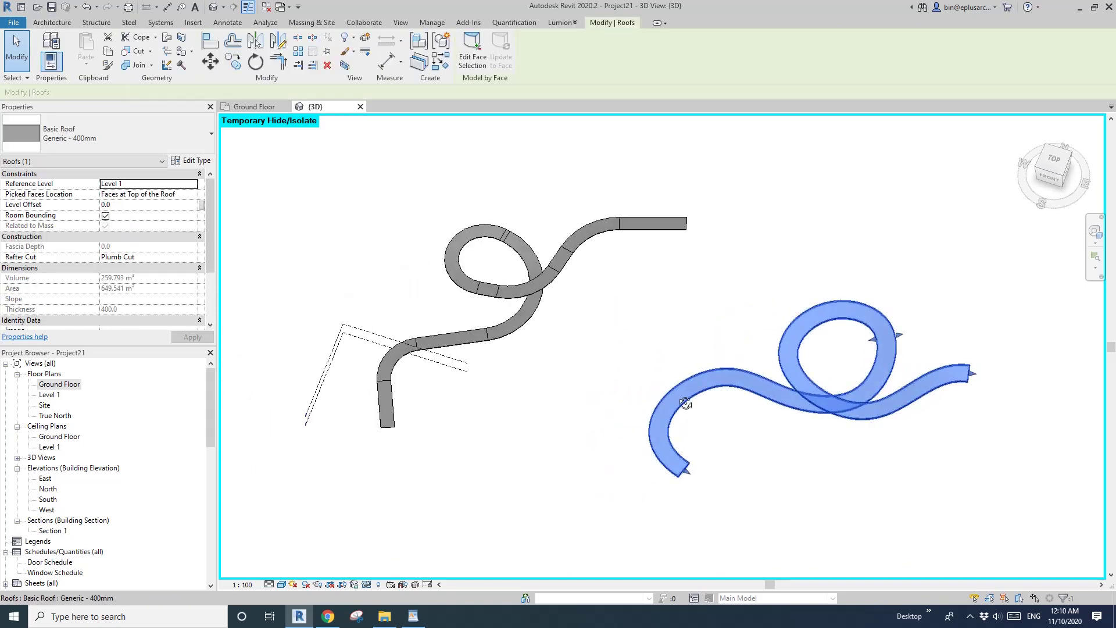
scroll(664, 375, up, 2)
click(636, 343)
middle_drag(645, 315, 639, 321)
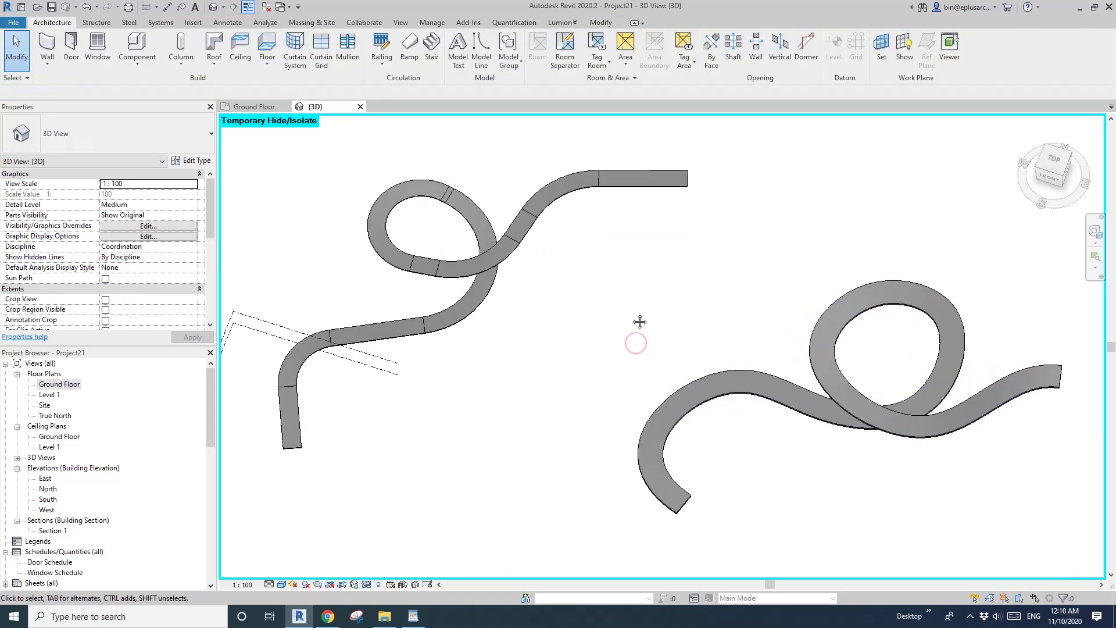